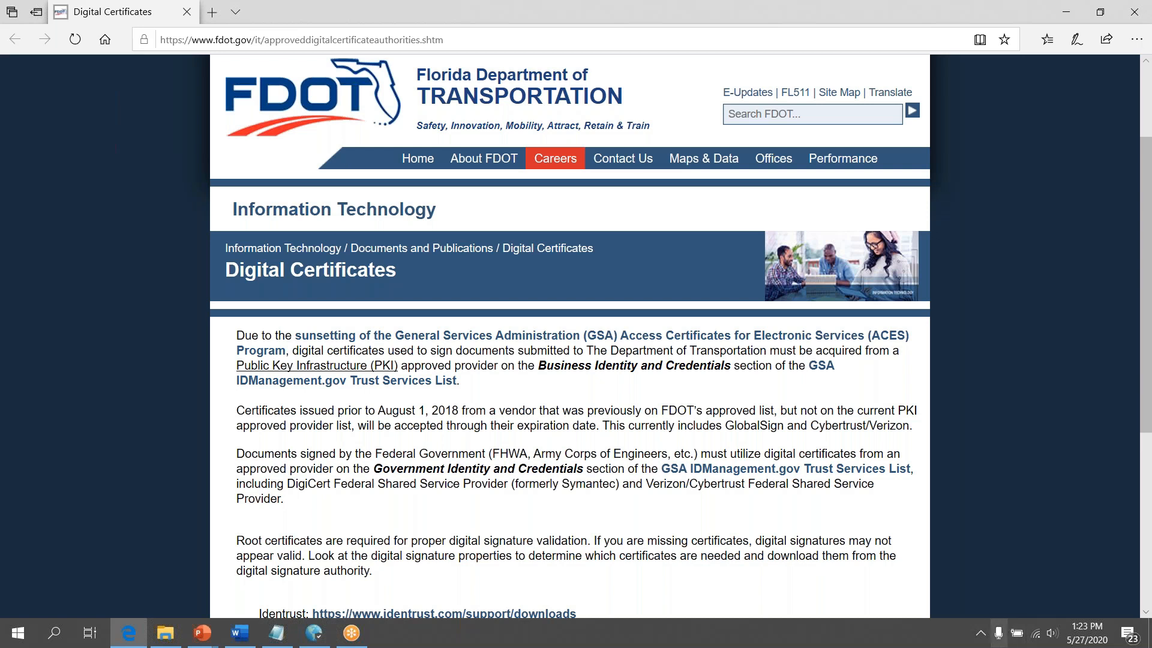
Switch to the open FDOT folder window from the taskbar
left_click(157, 637)
Bring the FDOT folder window containing waku-c_signed.pdf to the front
left_click(922, 223)
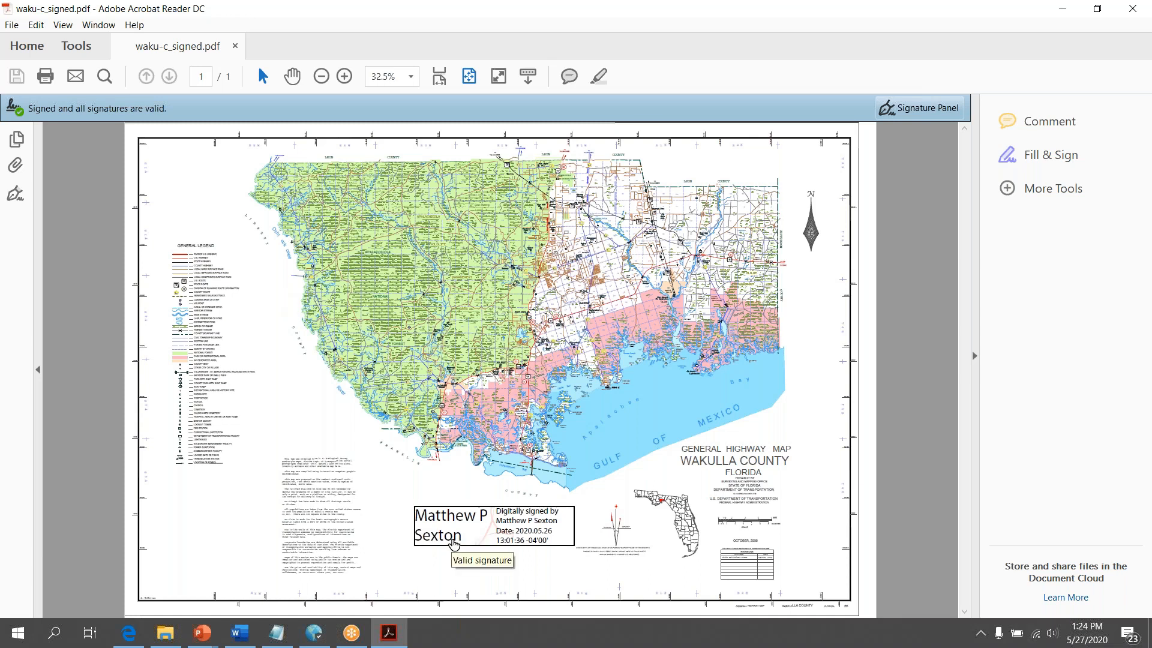
Show the Rev. 1 signature's properties from the Signature Panel, then view the signer's certificate
left_click(916, 112)
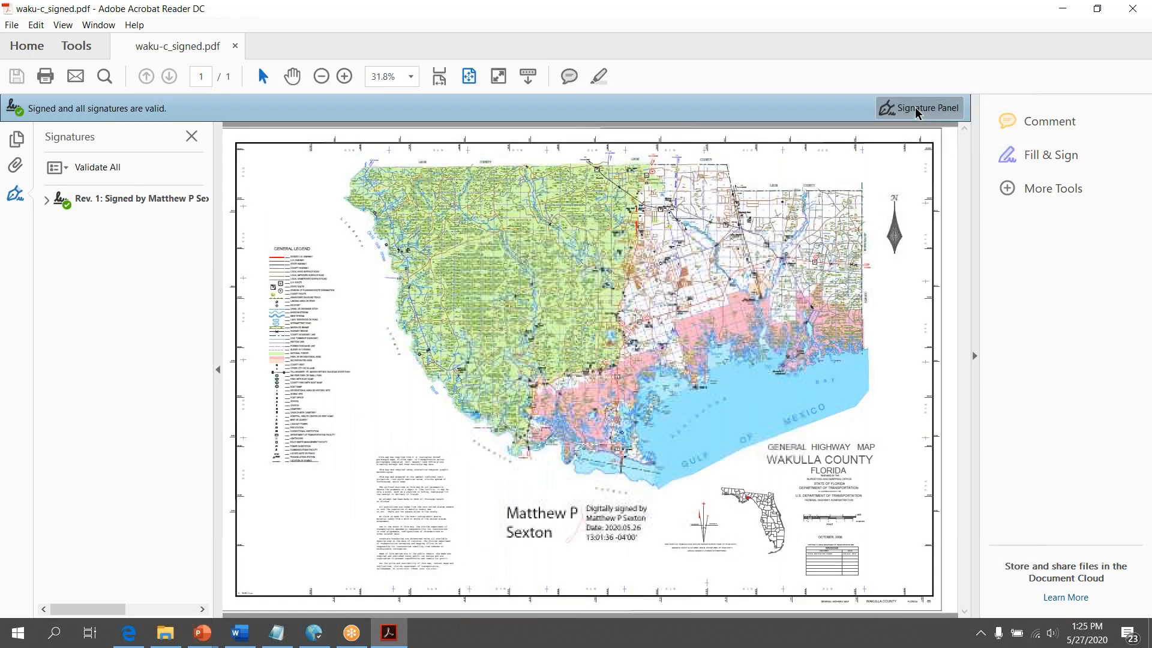
left_click(46, 200)
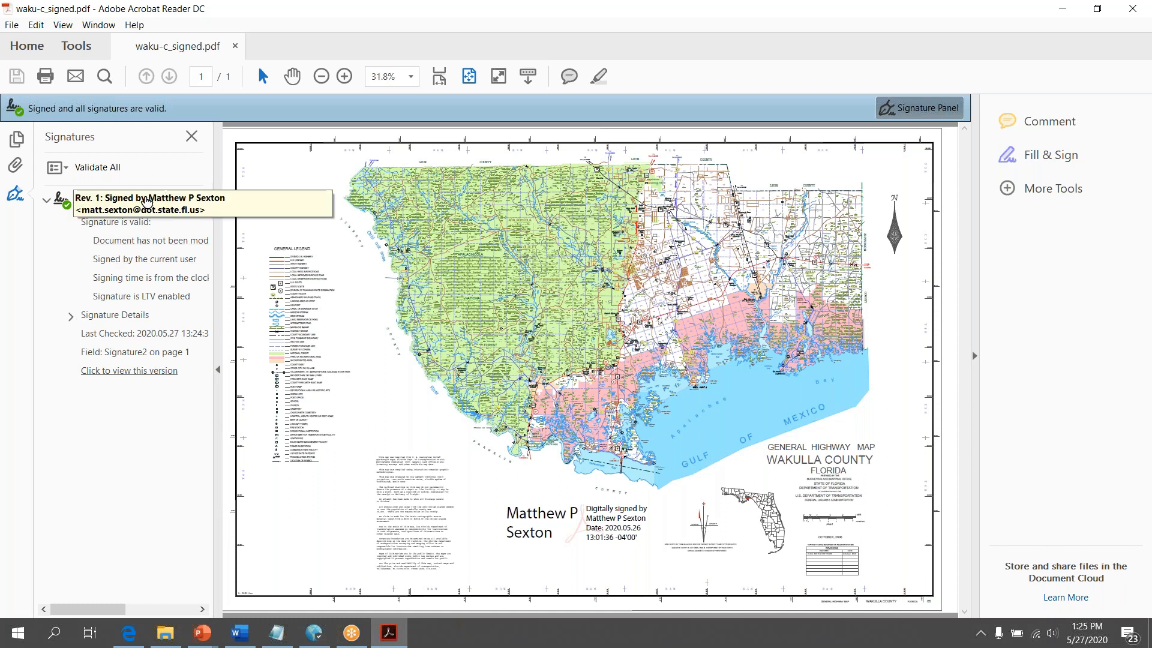
right_click(147, 200)
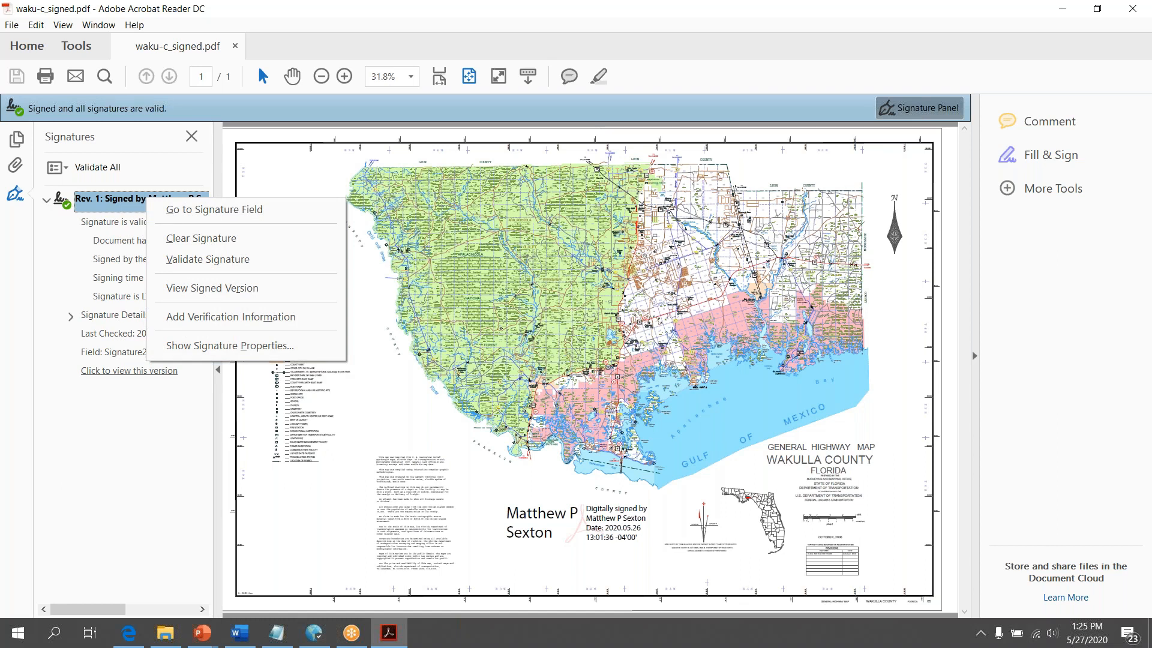
left_click(230, 346)
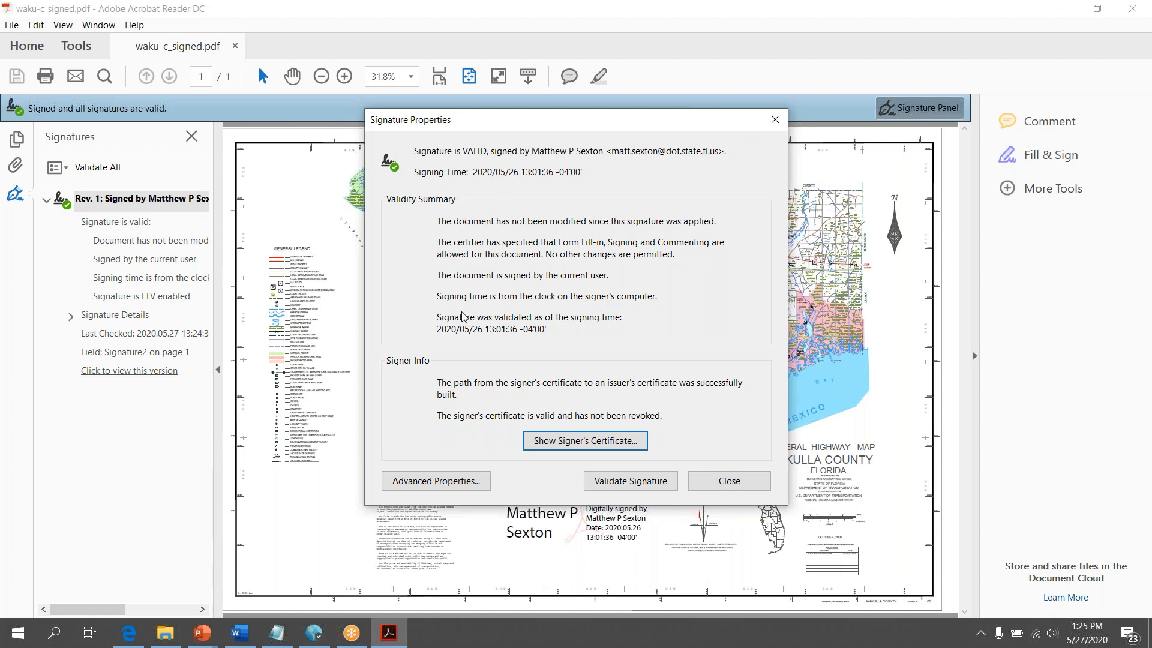
left_click(567, 442)
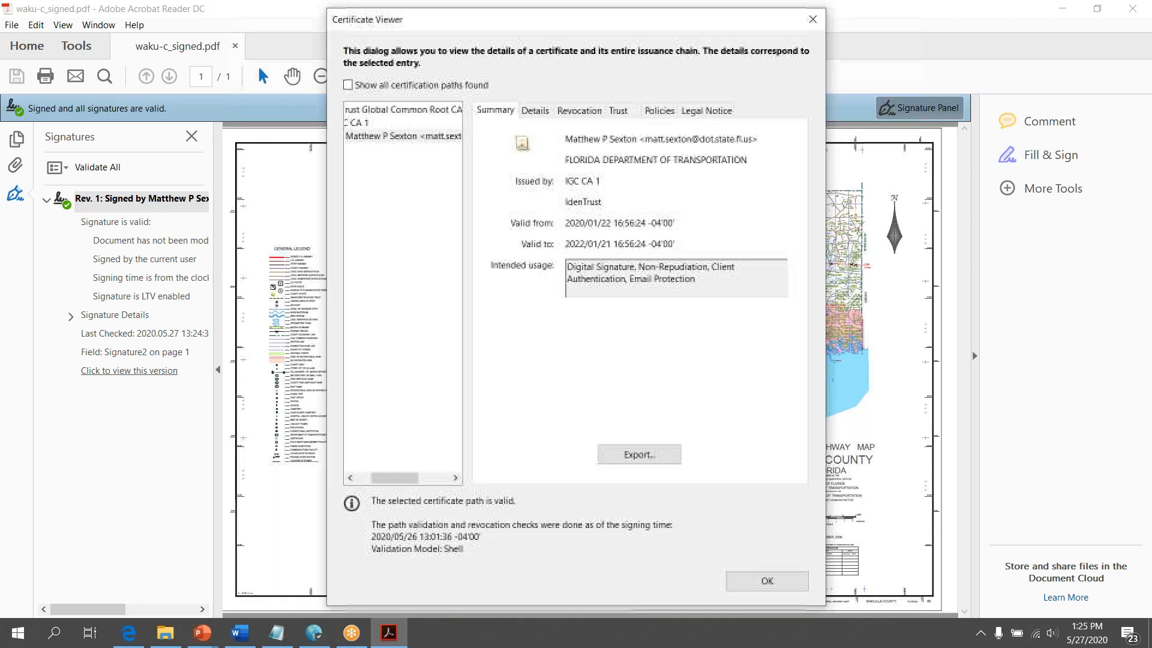
Check Trust settings for the IdenTrust root, IGC CA 1 and signer certificates, then close
left_click(621, 112)
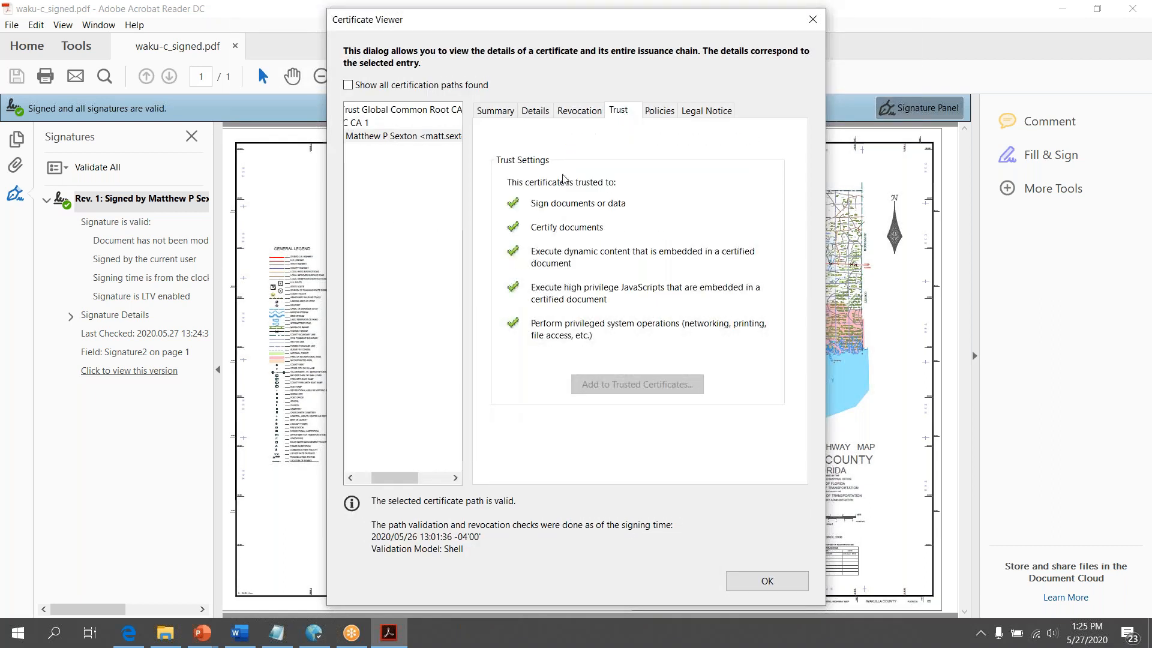
left_click(366, 478)
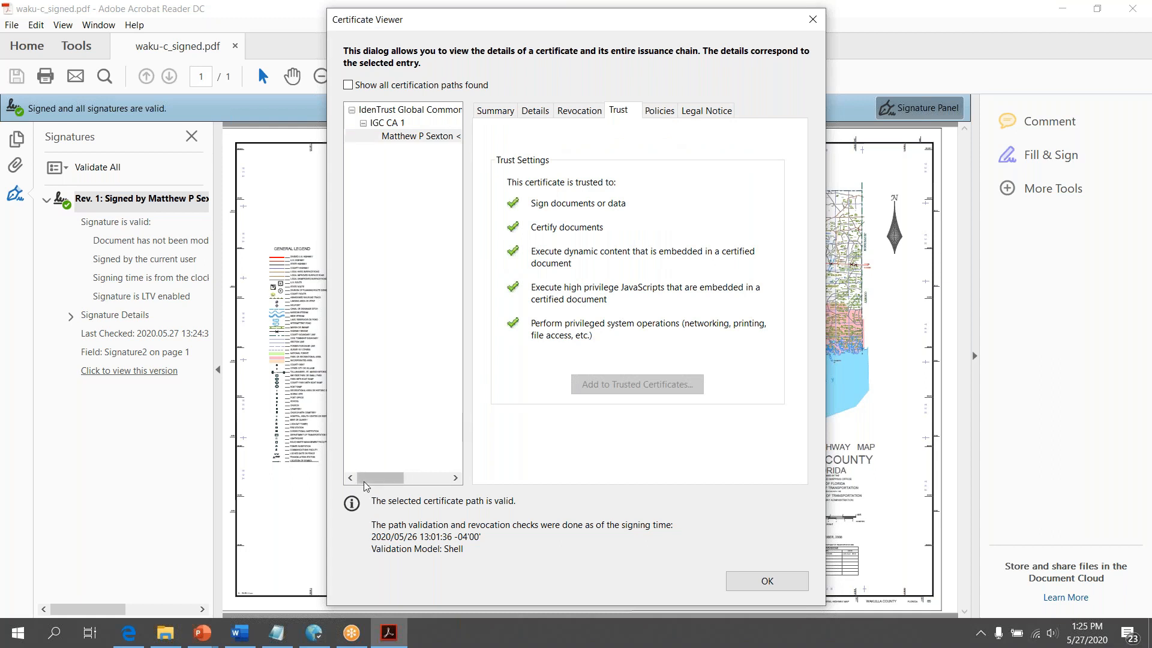
left_click(406, 111)
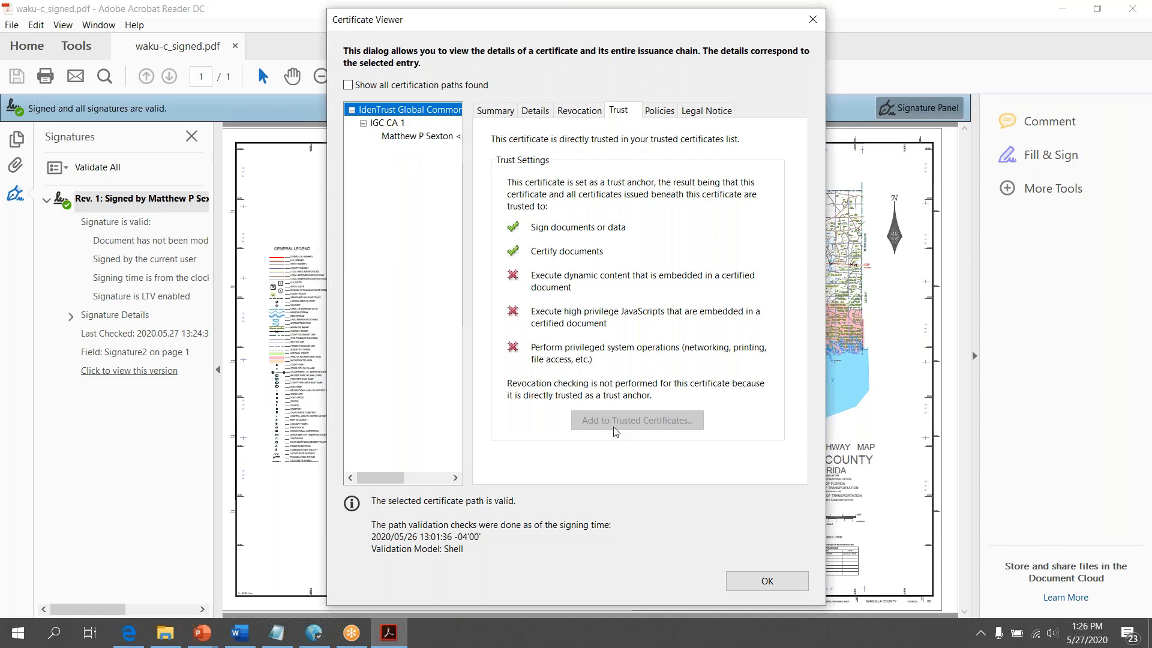
left_click(404, 126)
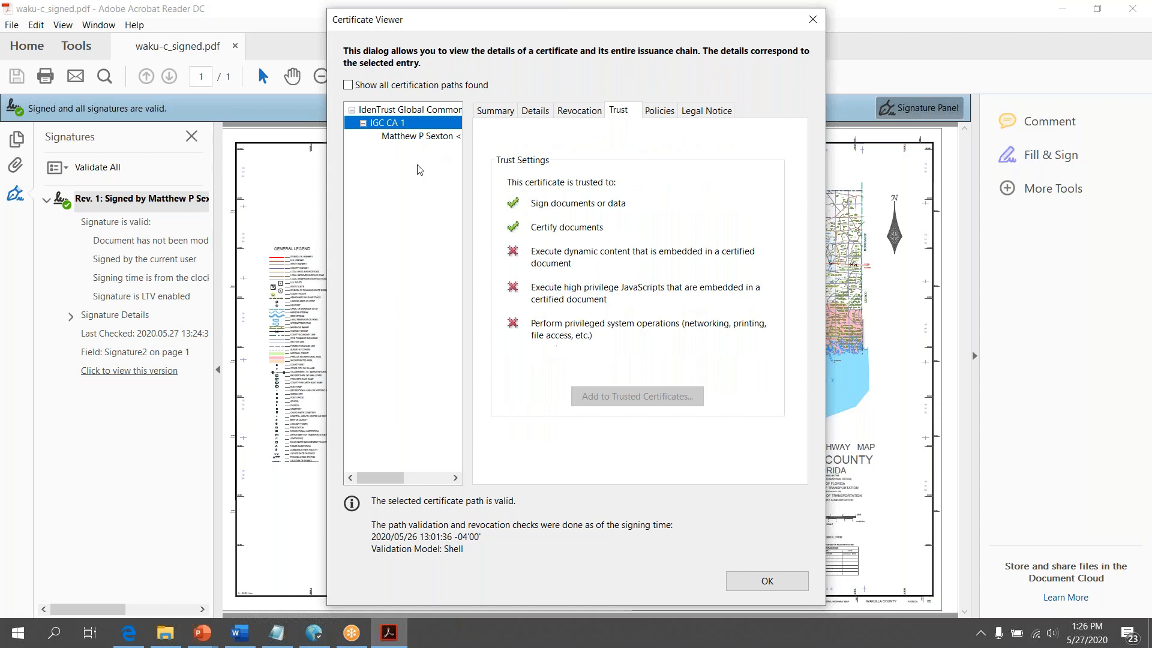
left_click(402, 138)
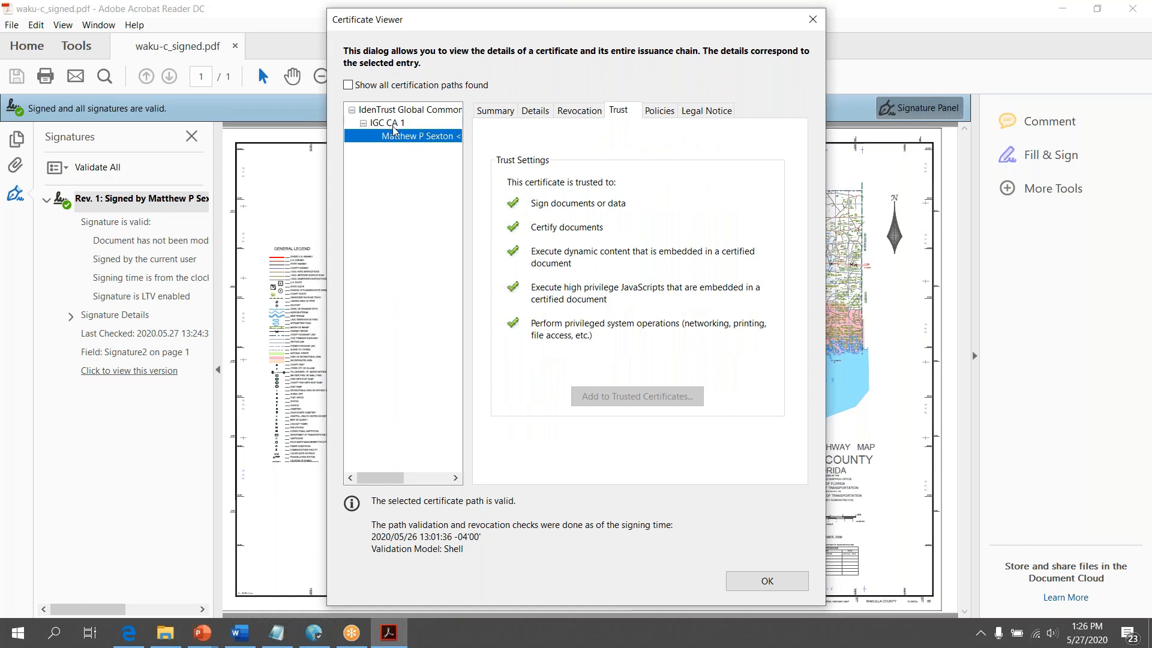
left_click(394, 121)
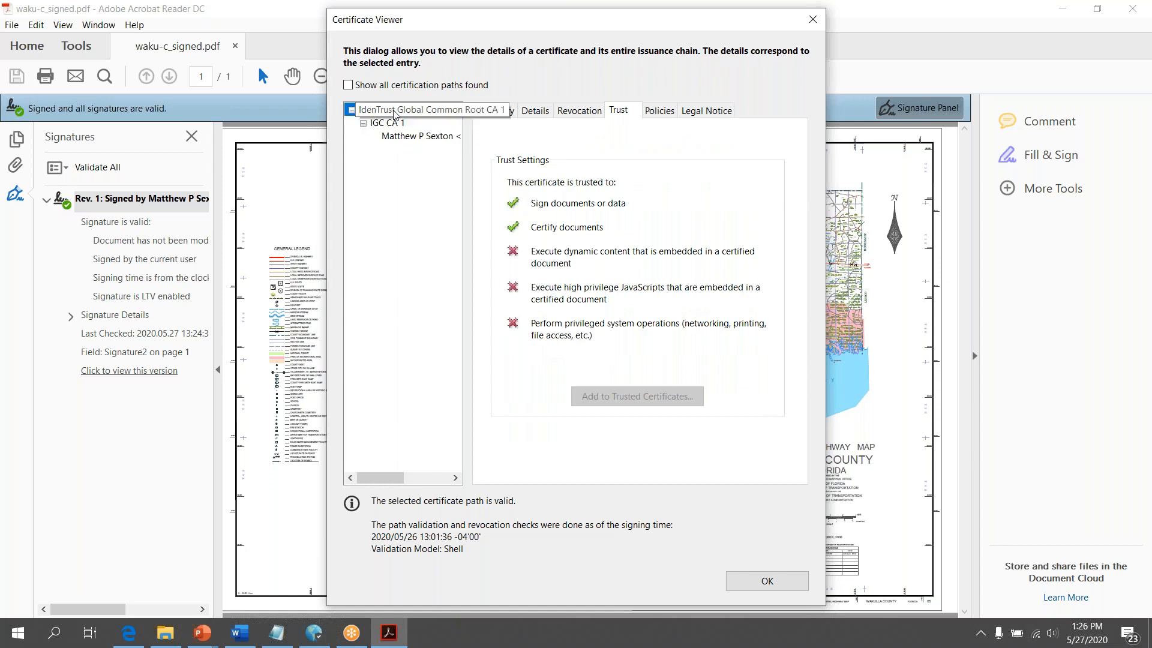
left_click(396, 110)
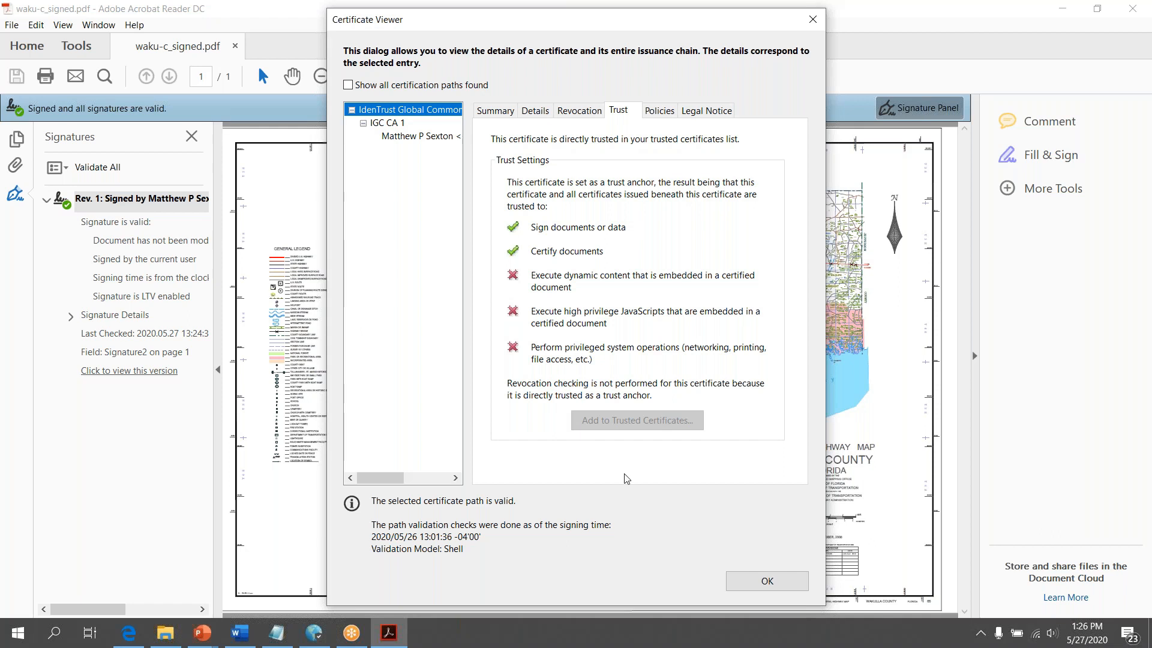
left_click(755, 582)
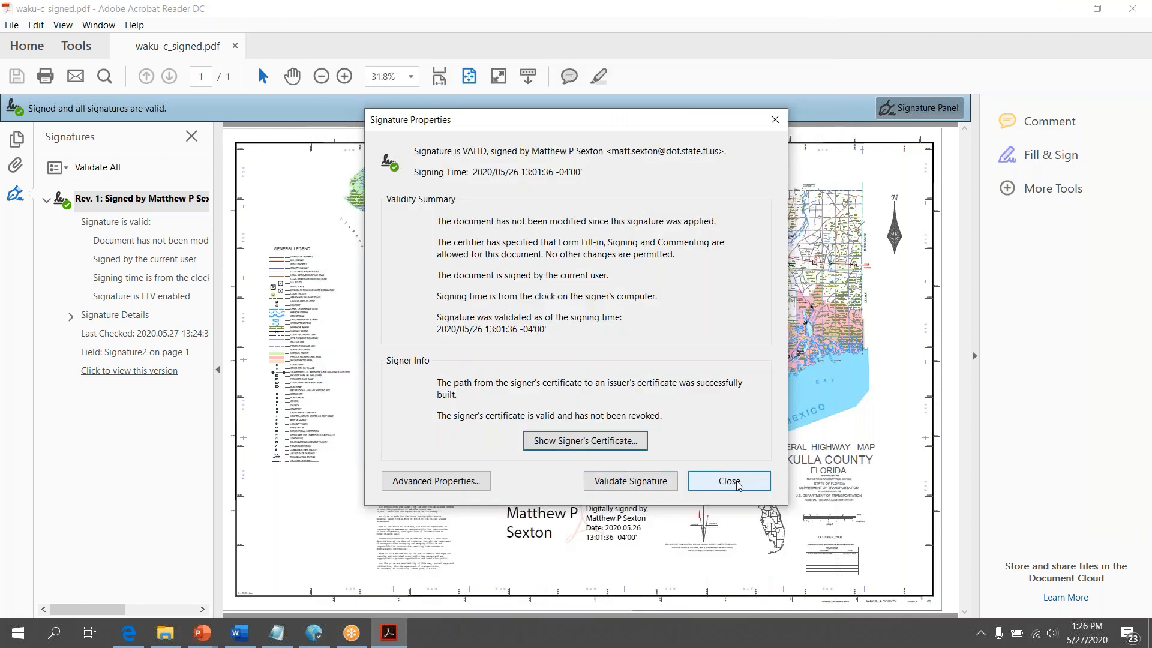
Revalidate the PDF signature as valid, then open the recent design file DSGNRD01.dgn
left_click(747, 482)
right_click(131, 206)
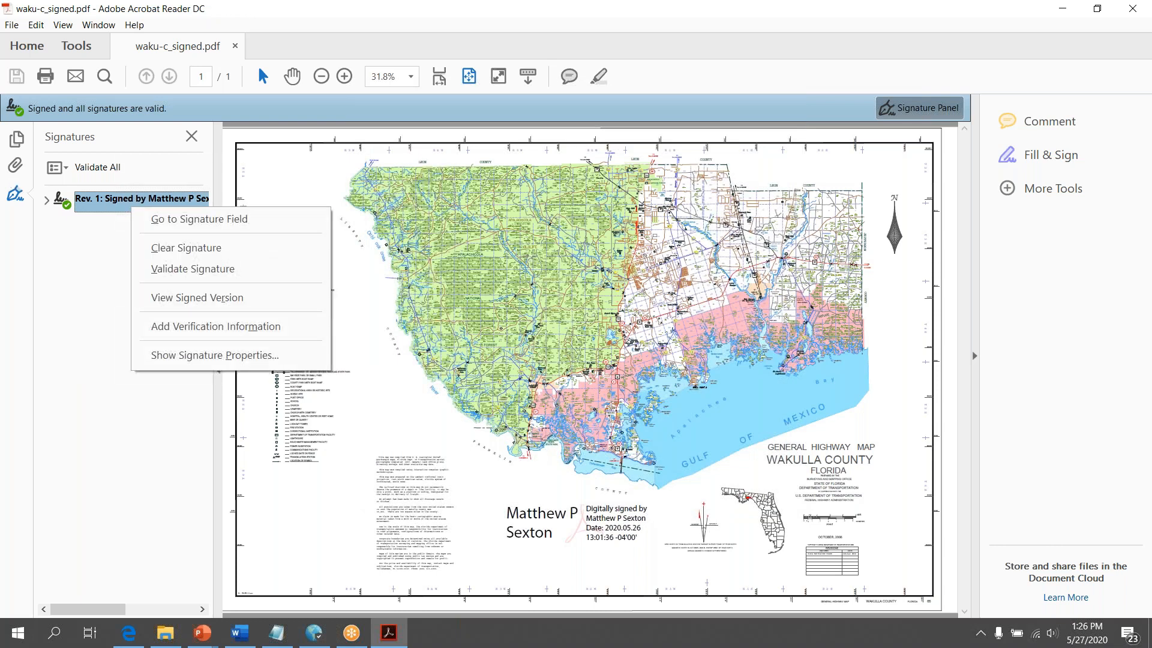
left_click(180, 269)
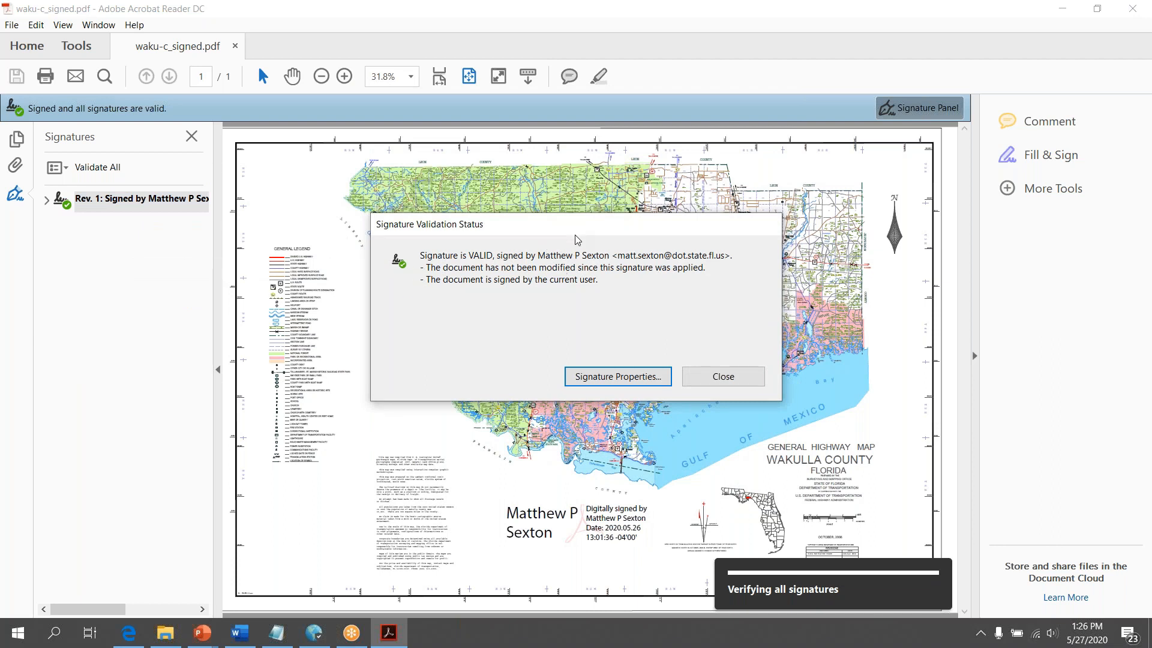
left_click(735, 378)
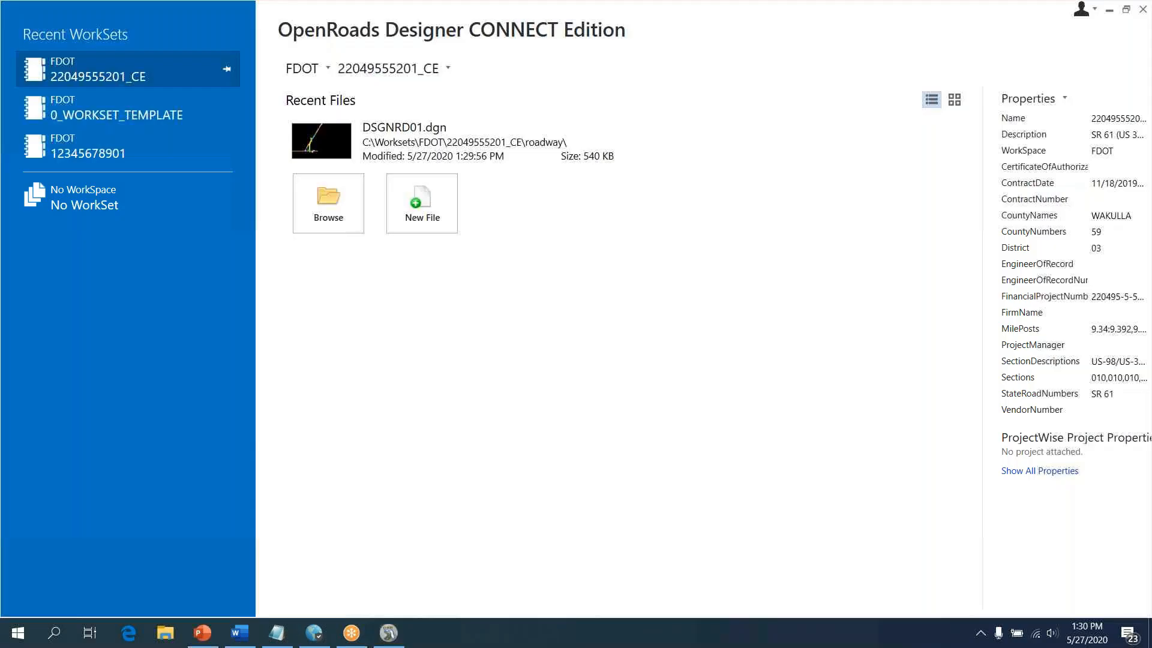
left_click(340, 146)
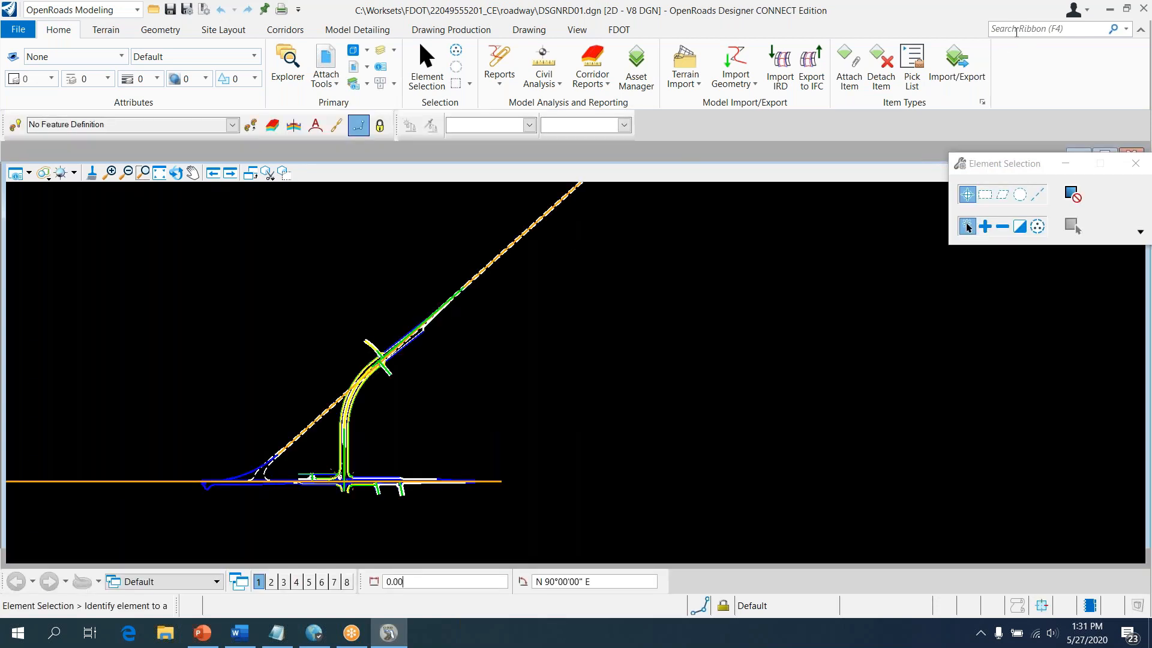
left_click(1017, 32)
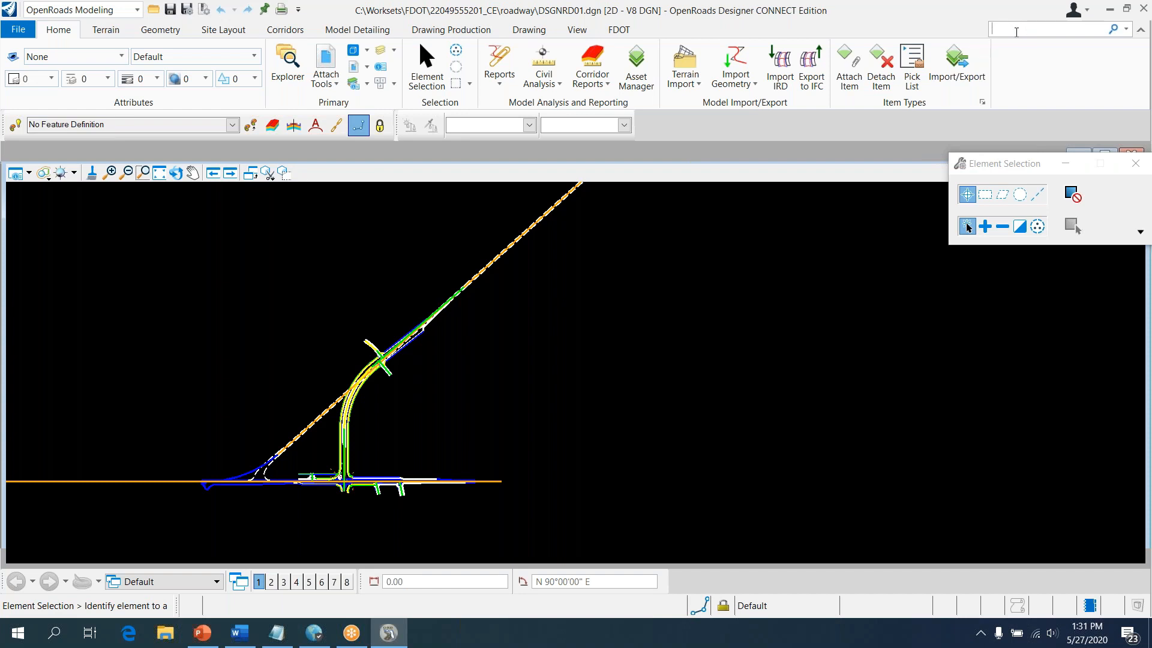
type("preference")
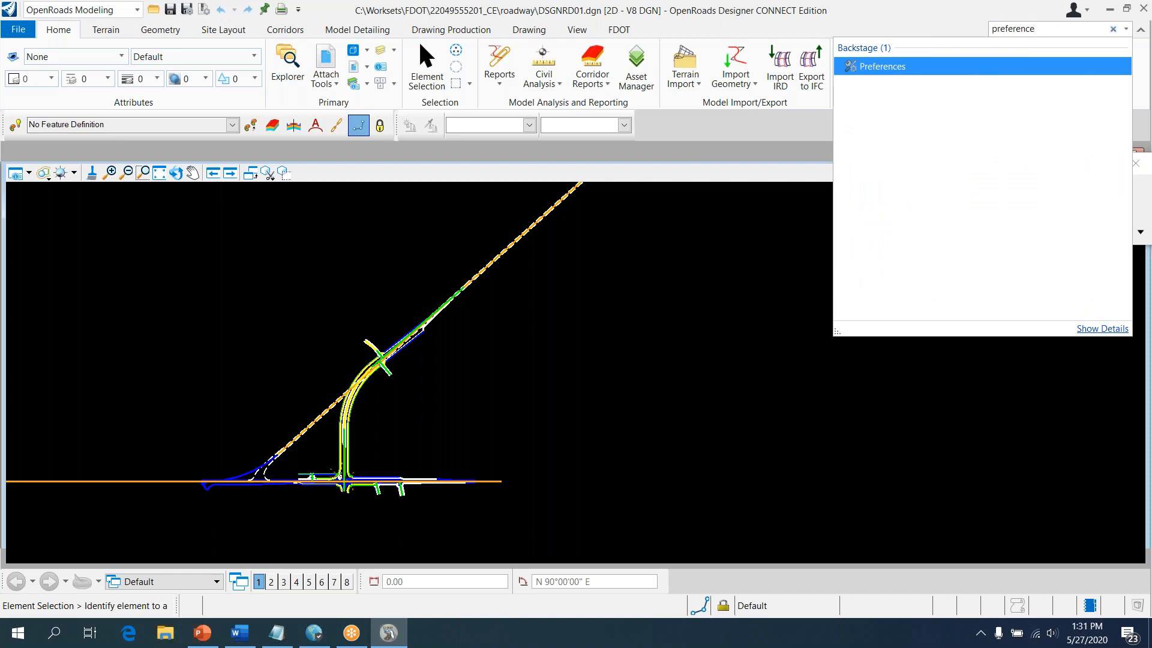
left_click(886, 70)
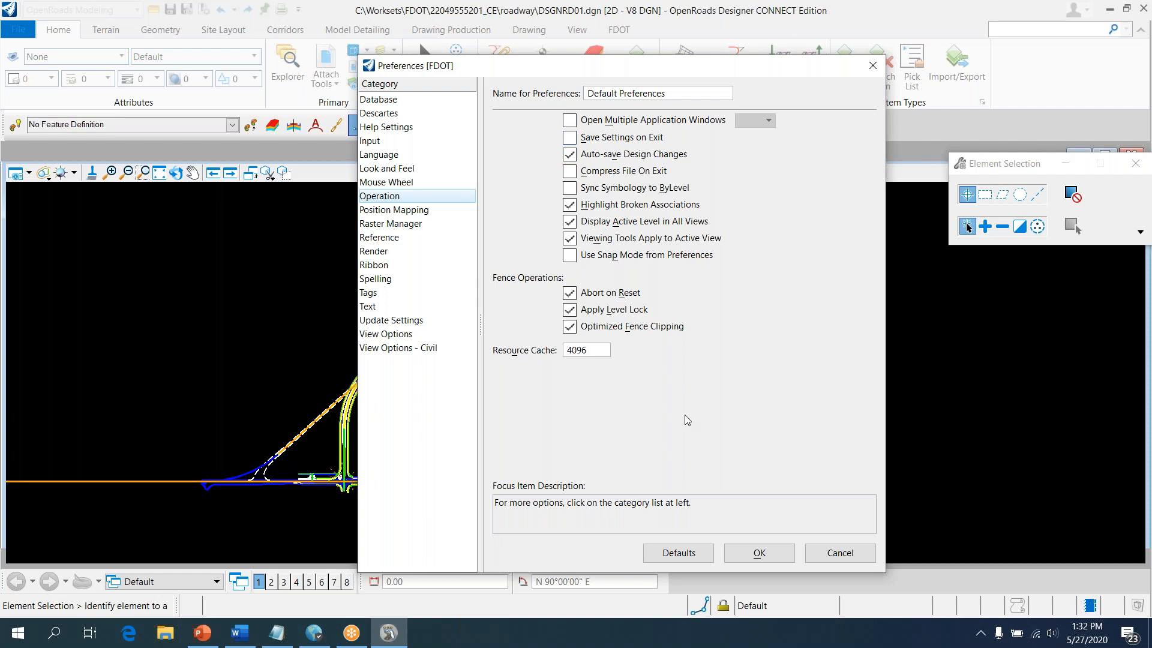
left_click(752, 559)
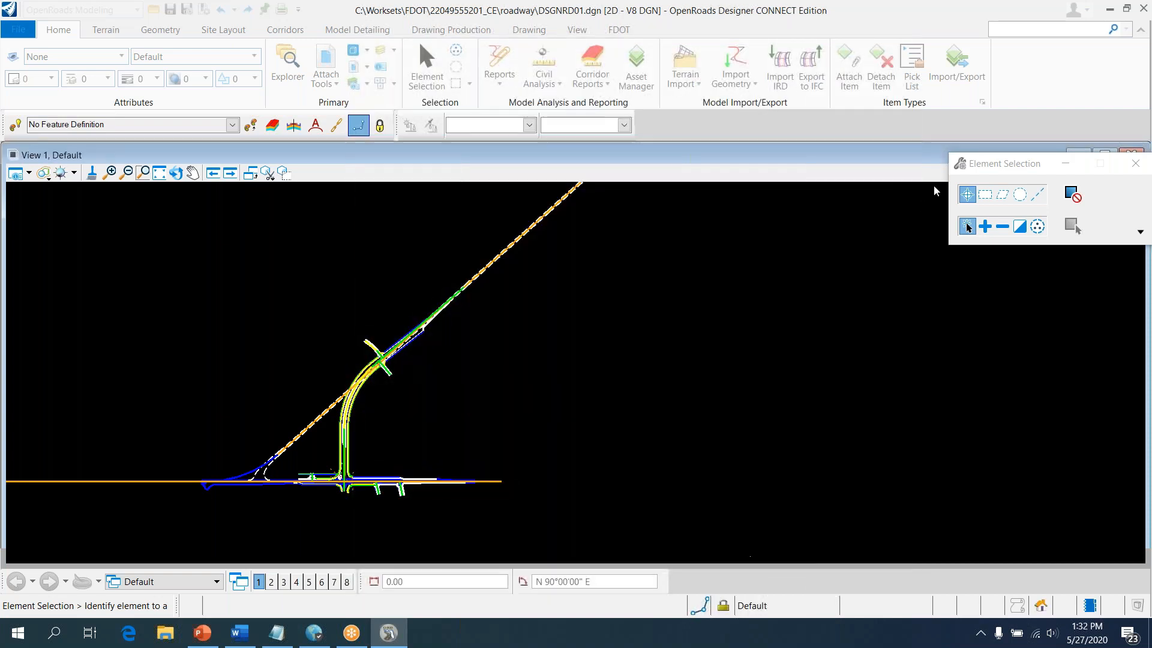
Search the ribbon for 'configuration'
left_click(1035, 31)
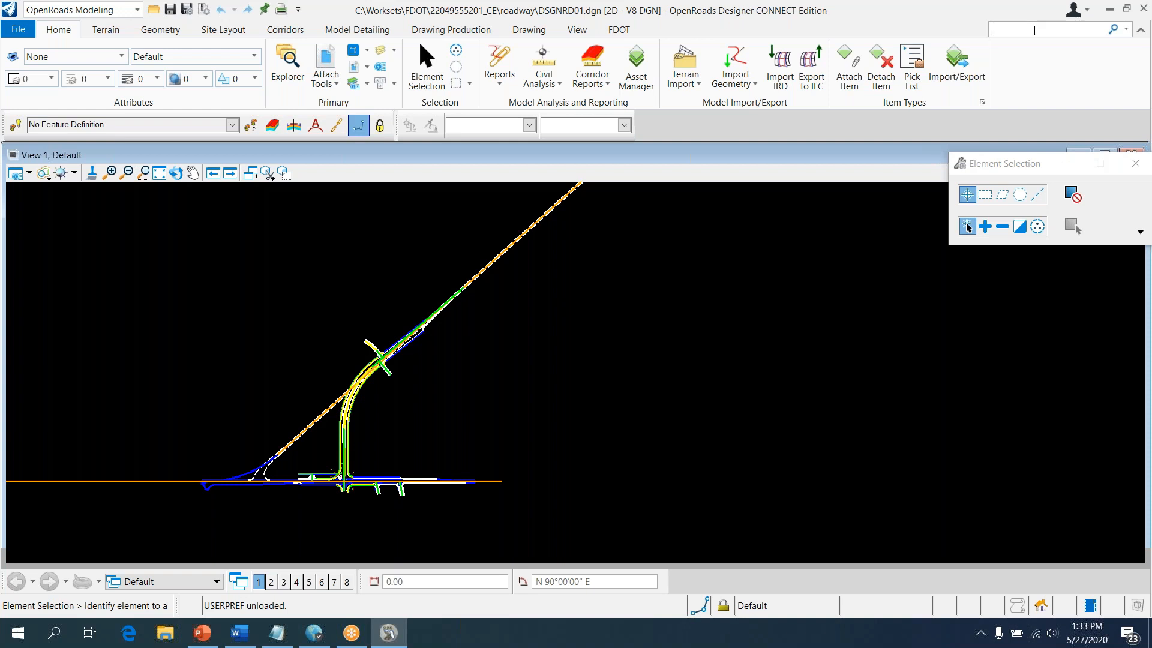
type("configuration")
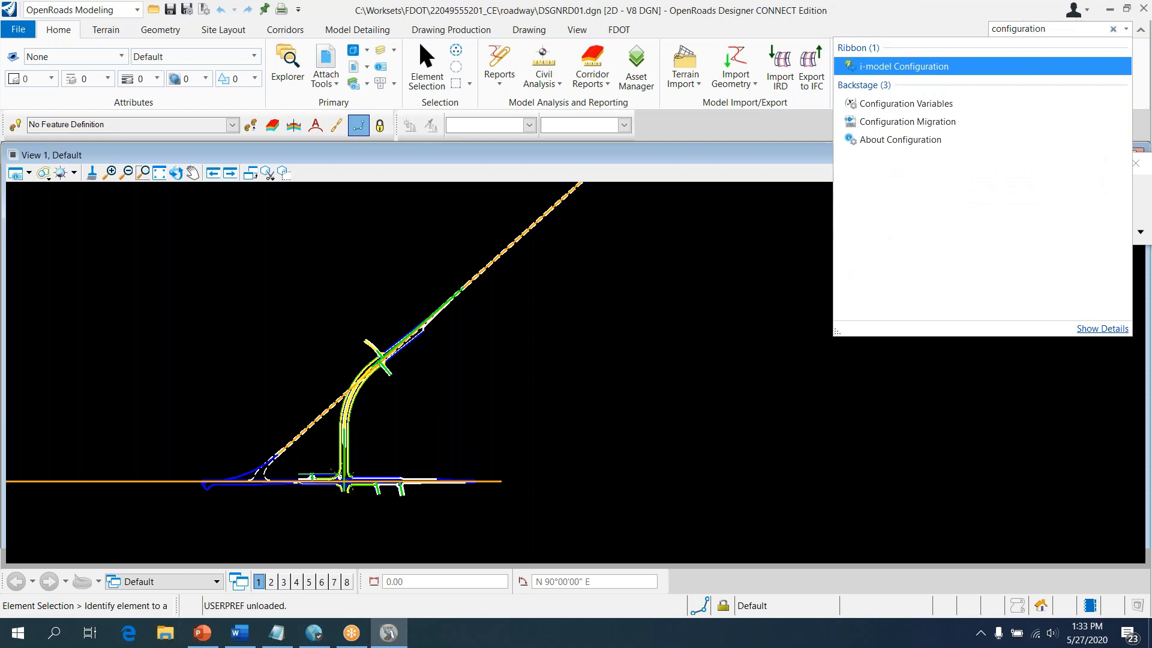
Change the Protection variable MS_PROTECTION_ENABLE to 3 in Configuration Variables and apply it
left_click(935, 110)
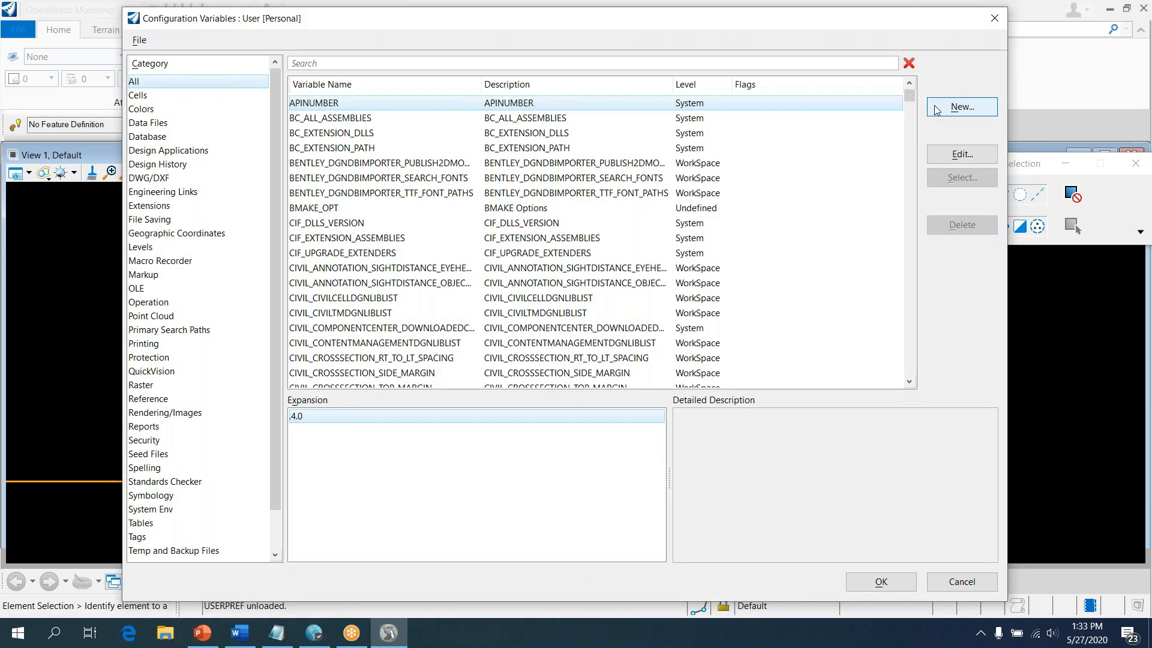
left_click(187, 359)
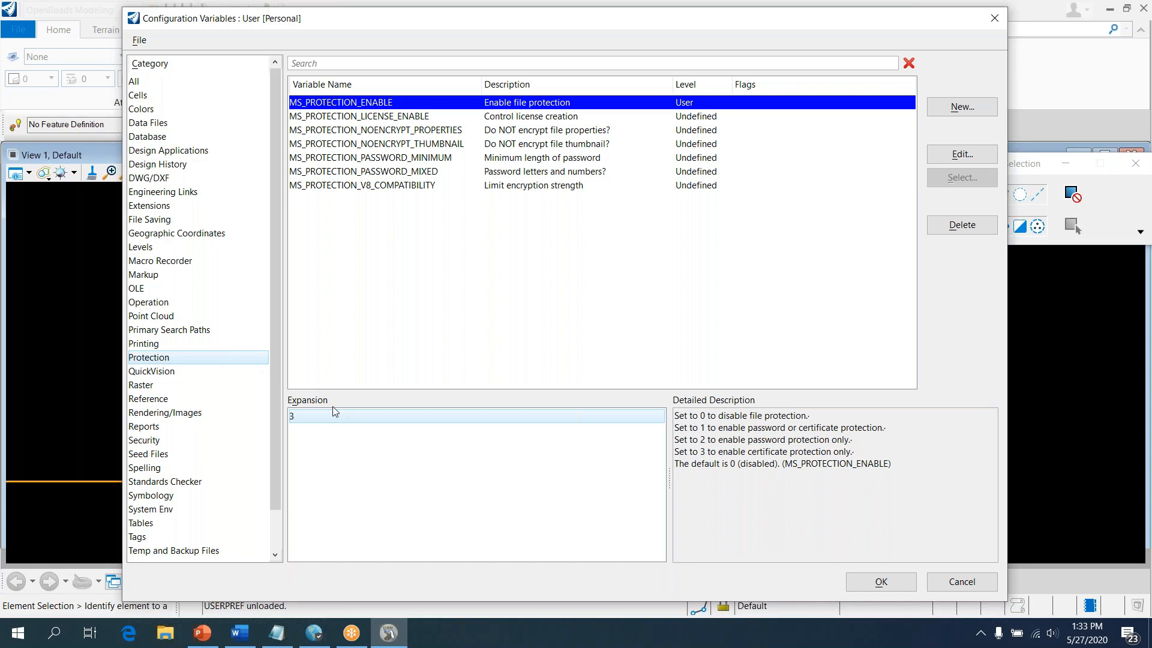
left_click(313, 416)
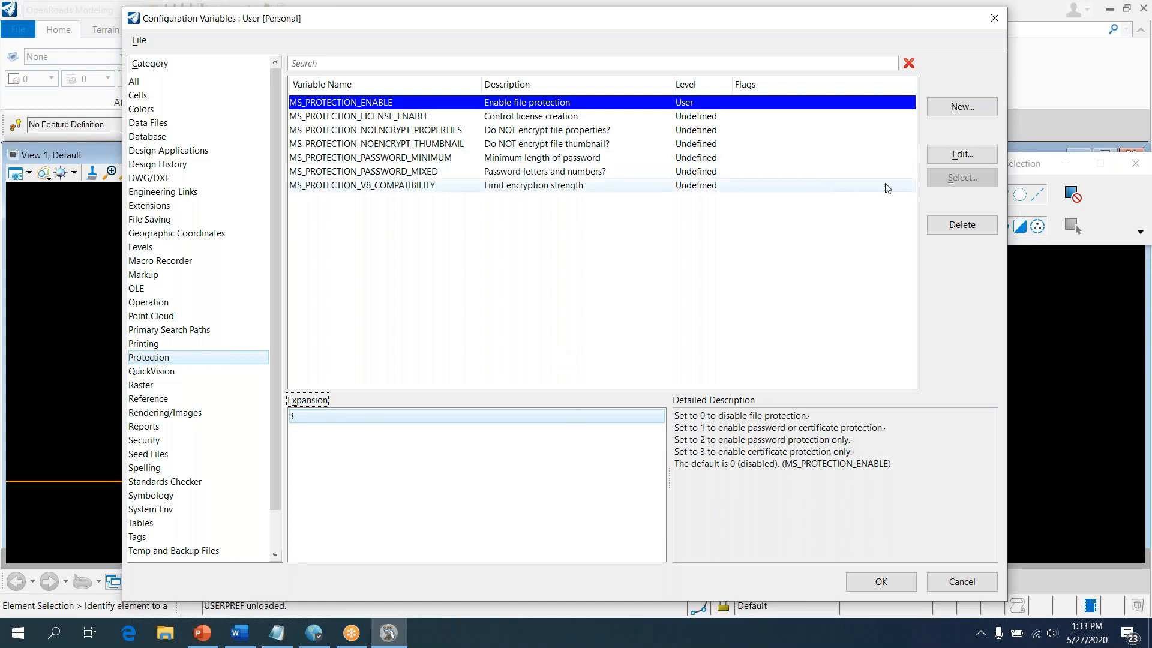
left_click(958, 155)
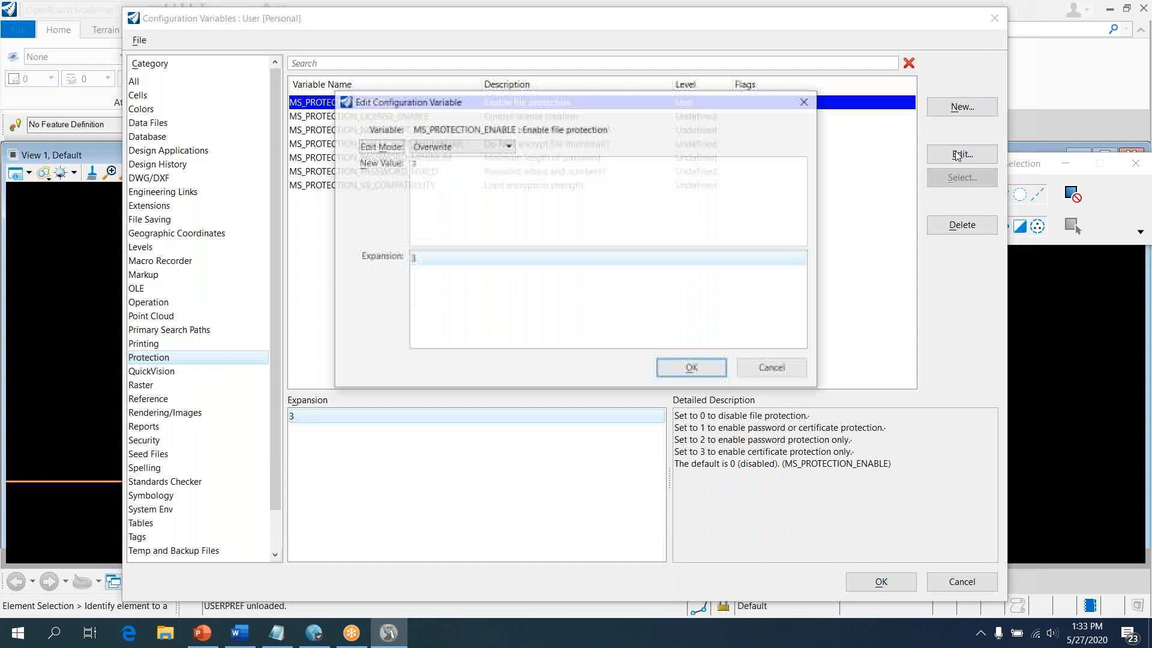
left_click(527, 171)
key("BackSpace")
type("3")
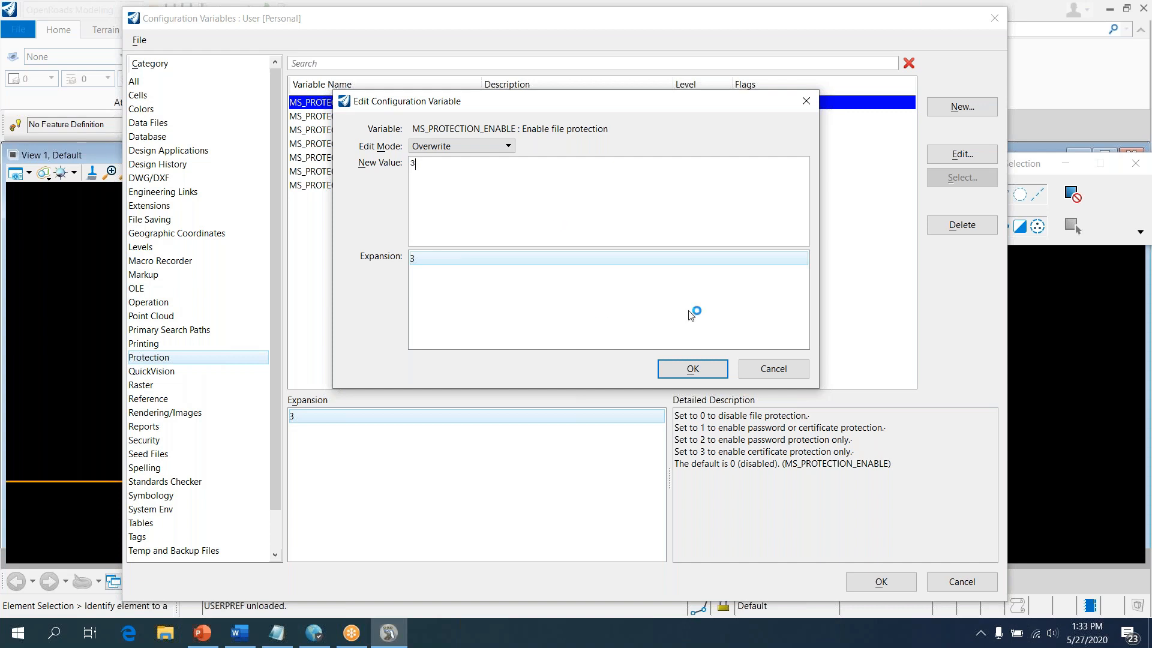
left_click(706, 371)
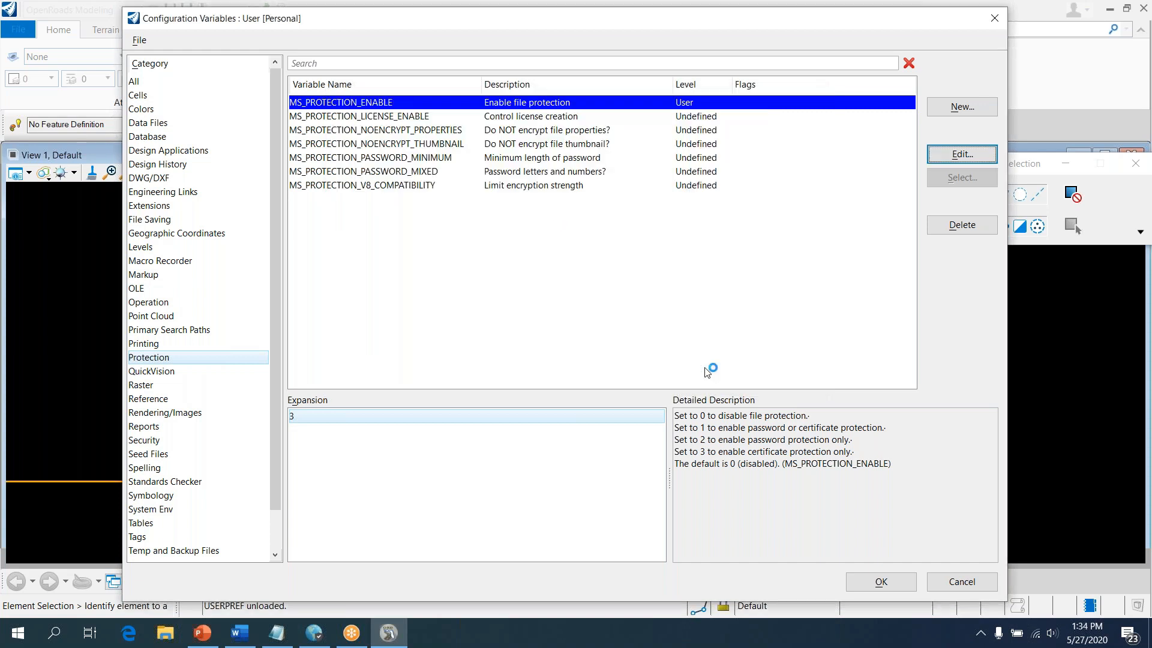
left_click(879, 584)
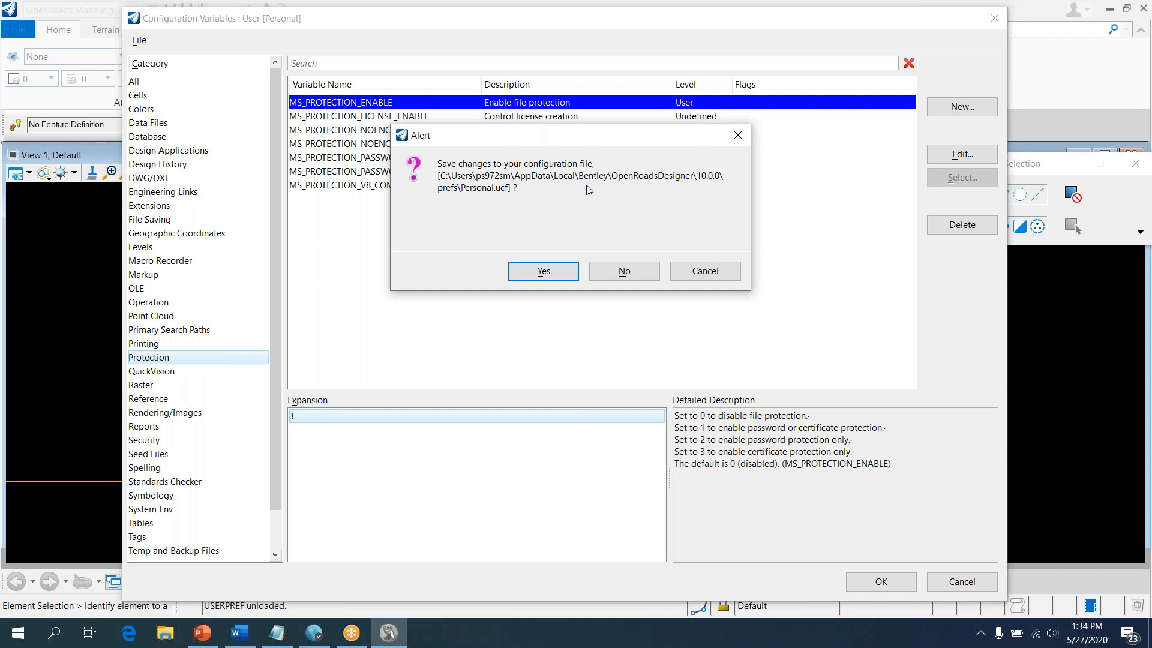
Confirm saving the change to Personal.ucf
left_click(535, 277)
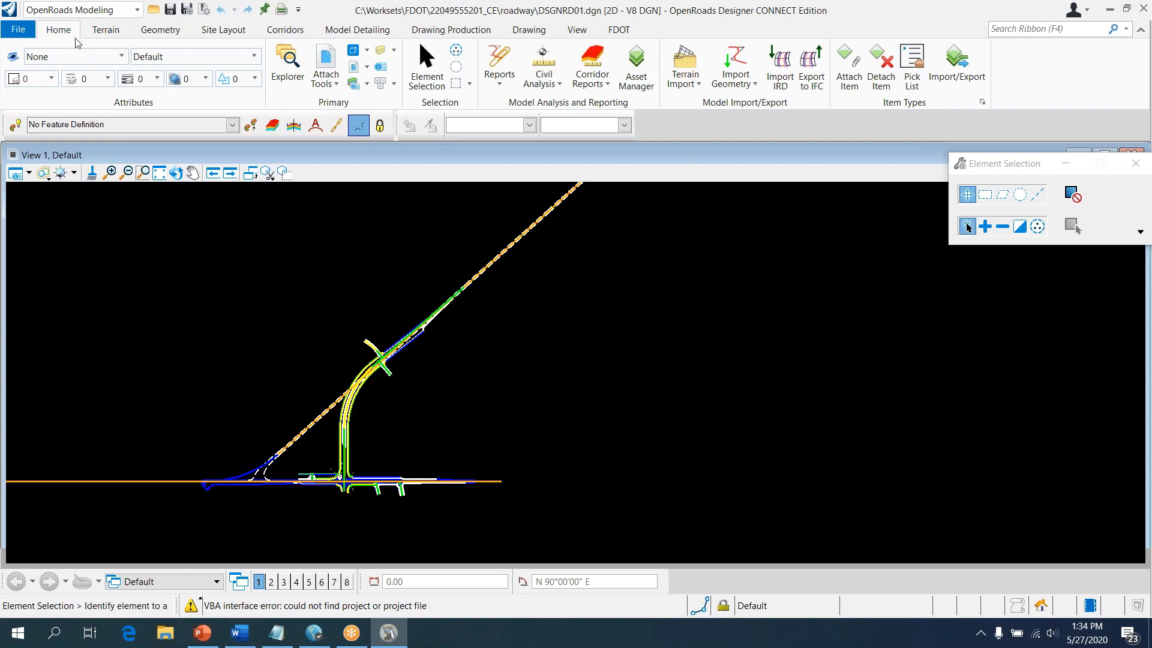
Switch the workflow from OpenRoads Modeling to Drawing
left_click(77, 11)
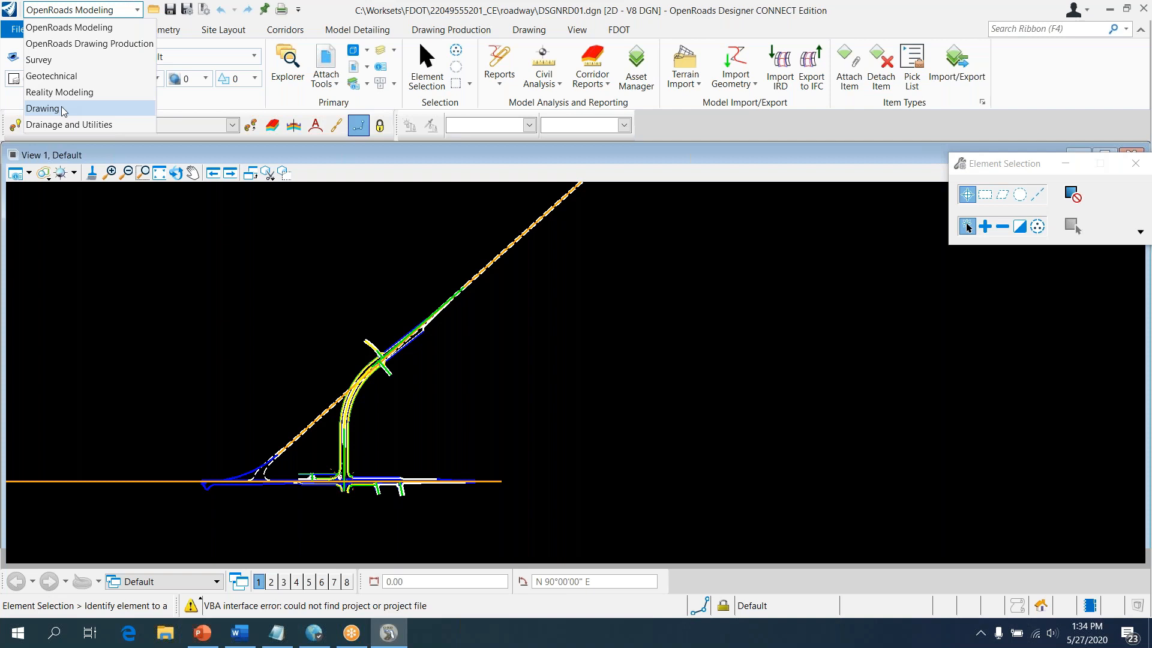
left_click(44, 108)
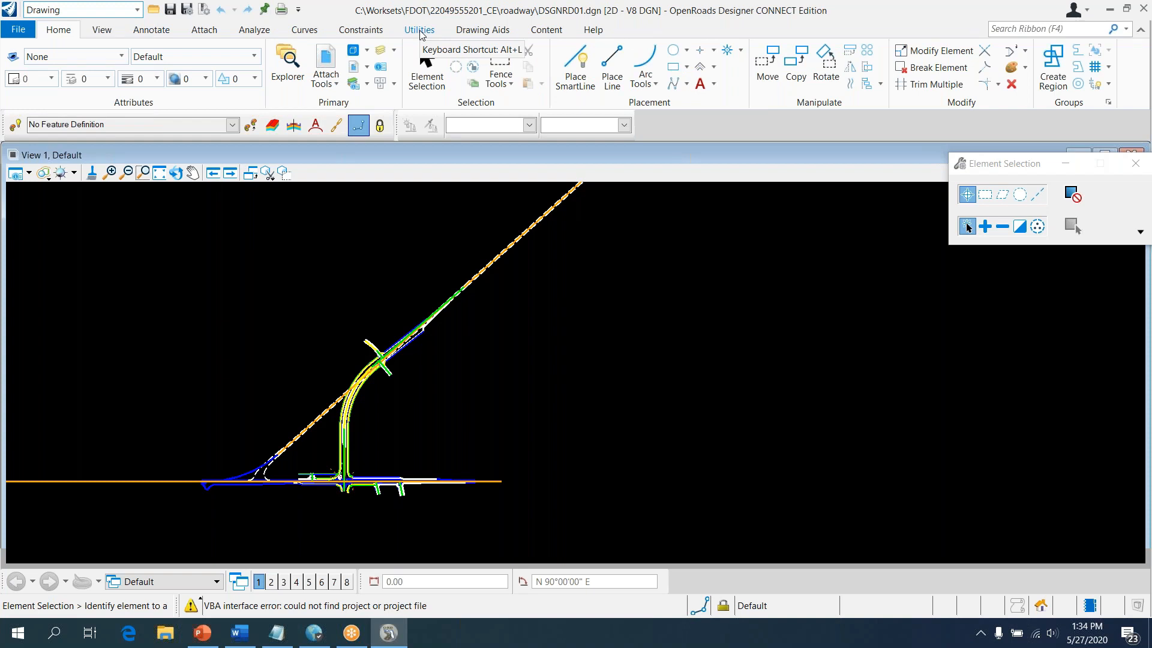
Open Signatures in the Utilities Security group and begin adding a whole-file signature
left_click(420, 31)
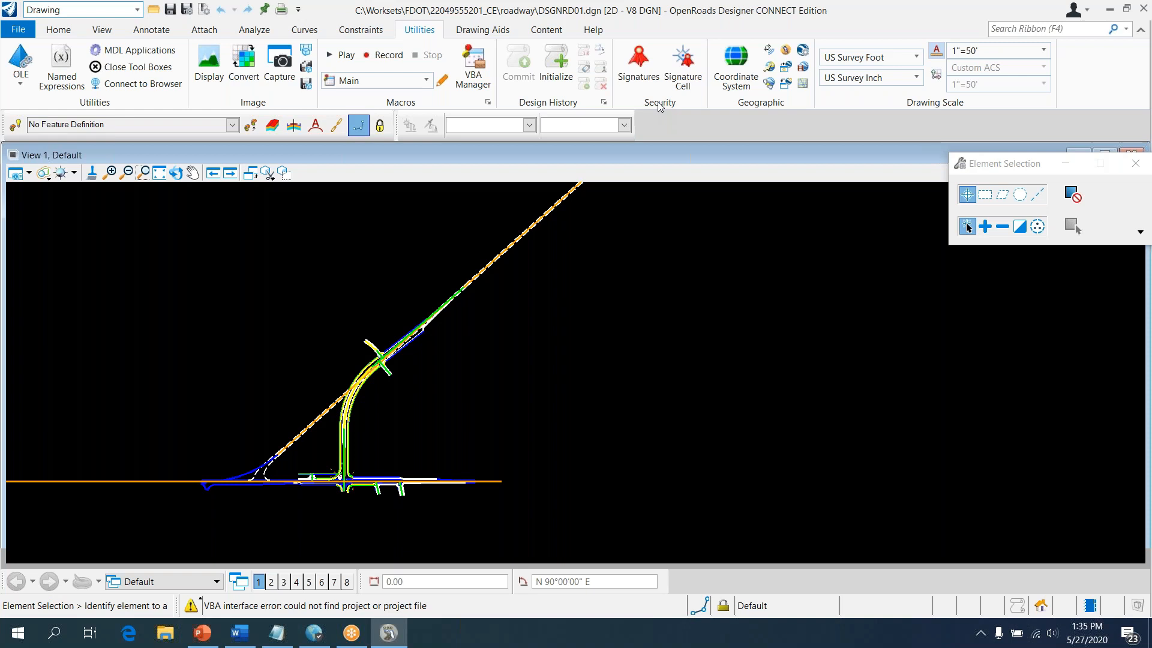
left_click(641, 77)
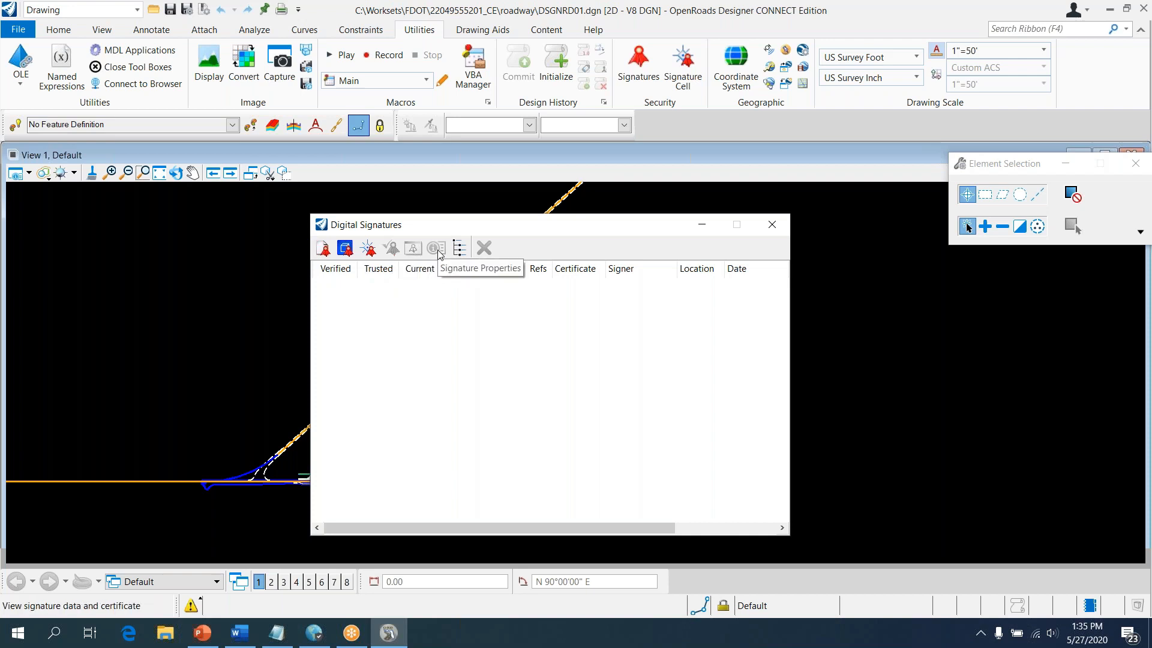
left_click(325, 248)
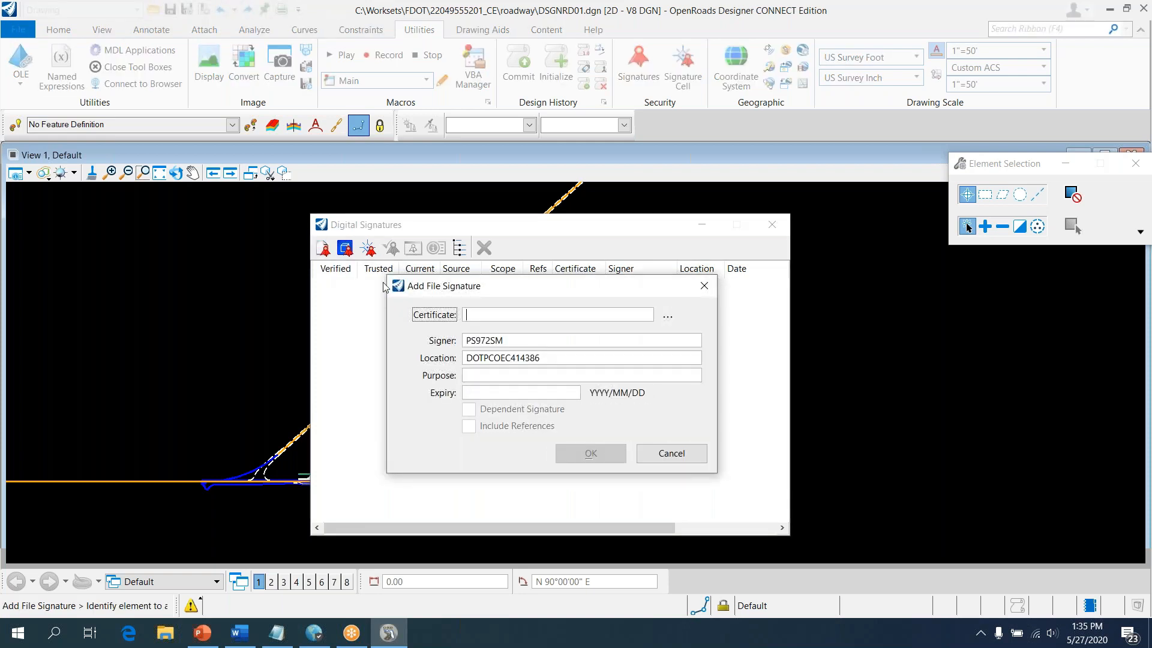
Choose the IGC CA 1 certificate for the new file signature
left_click(675, 318)
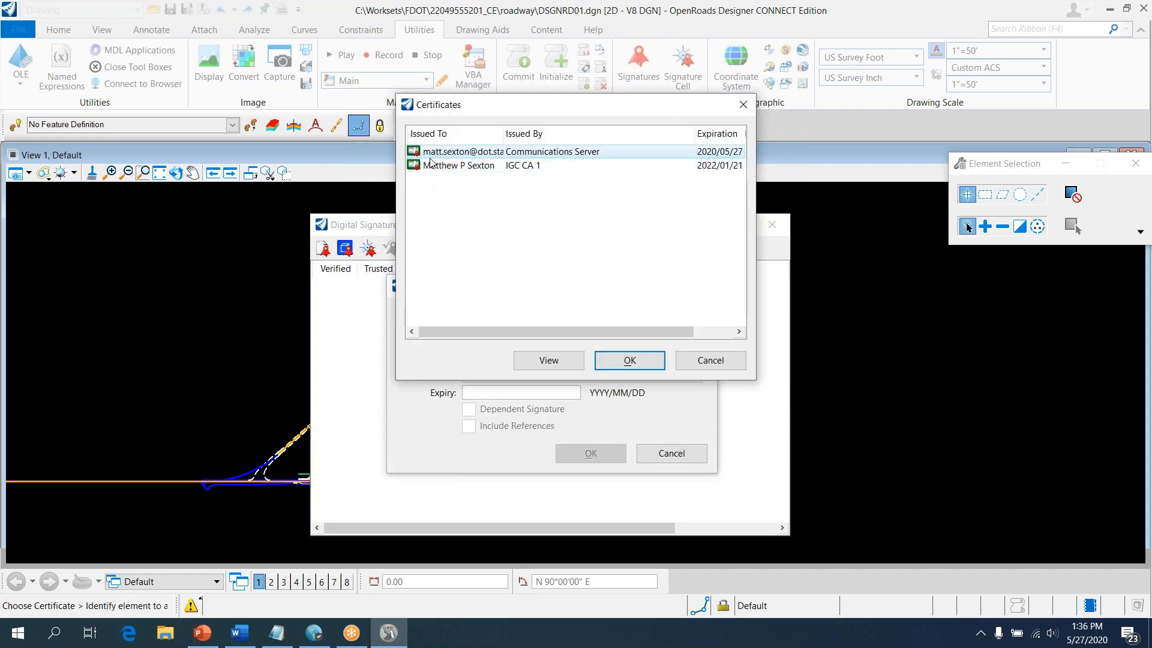
left_click(431, 165)
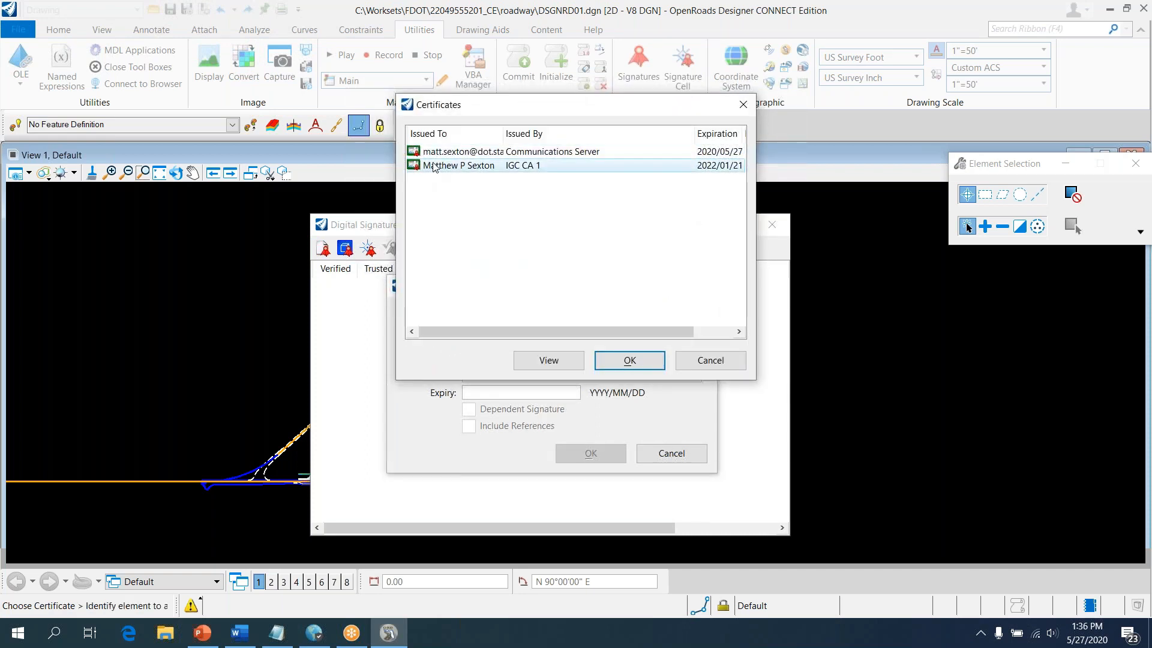
left_click(630, 360)
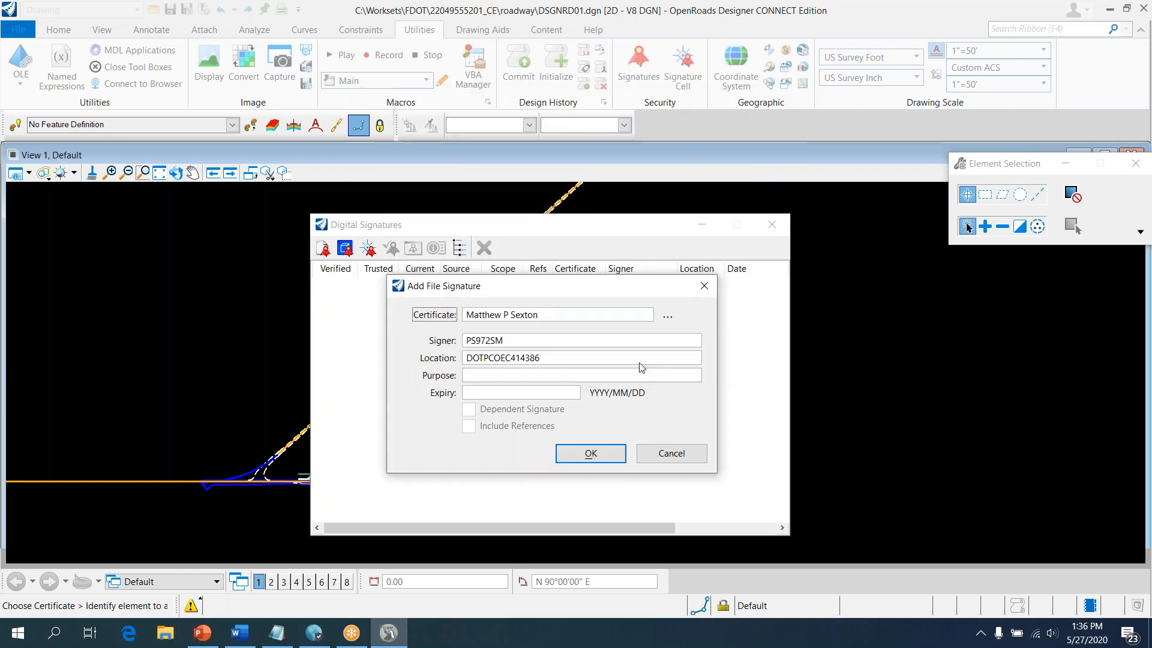
Replace the prefilled signer with the signer's full name and clear Location
double_click(513, 340)
key("BackSpace")
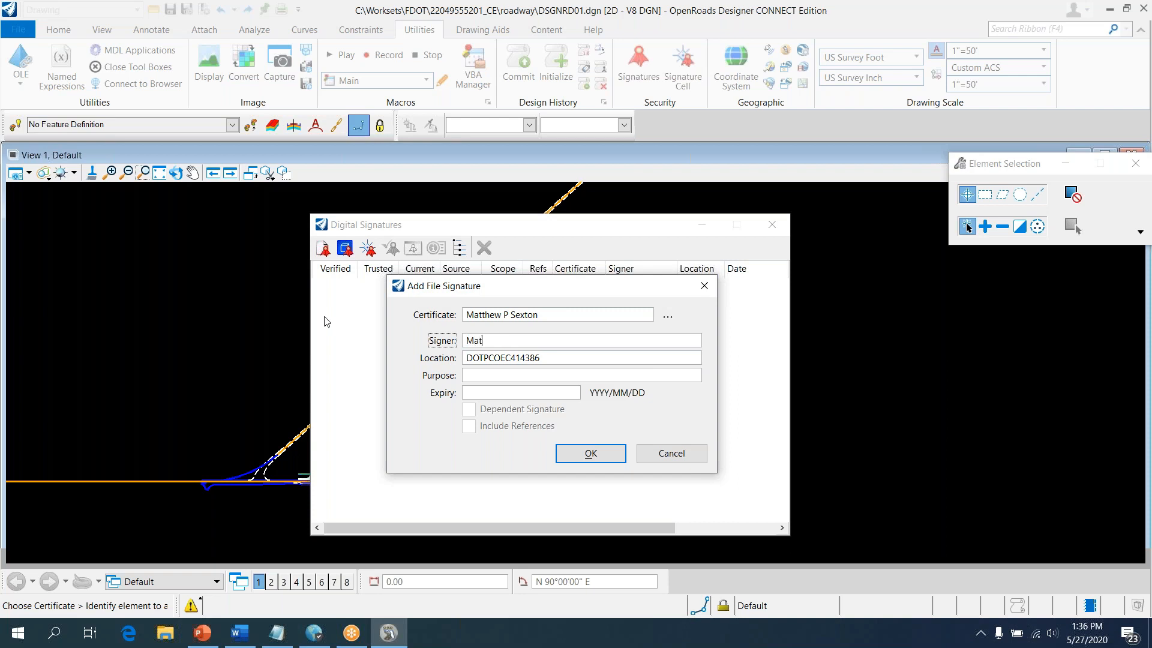
key("Tab")
key("BackSpace")
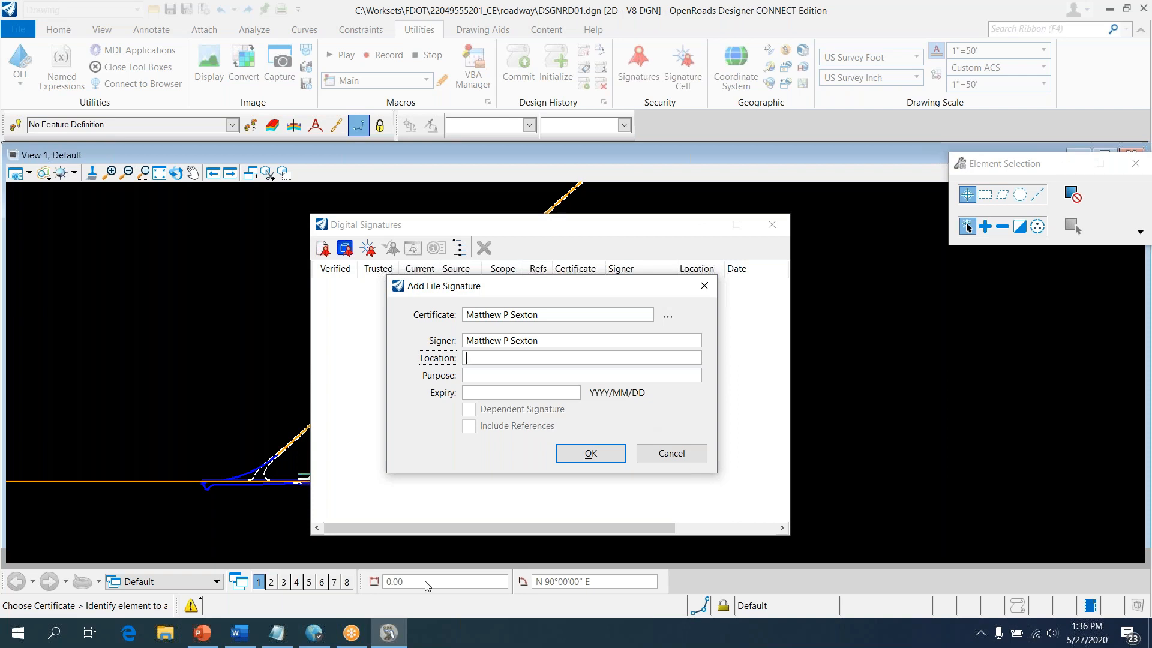
mouse_move(265, 637)
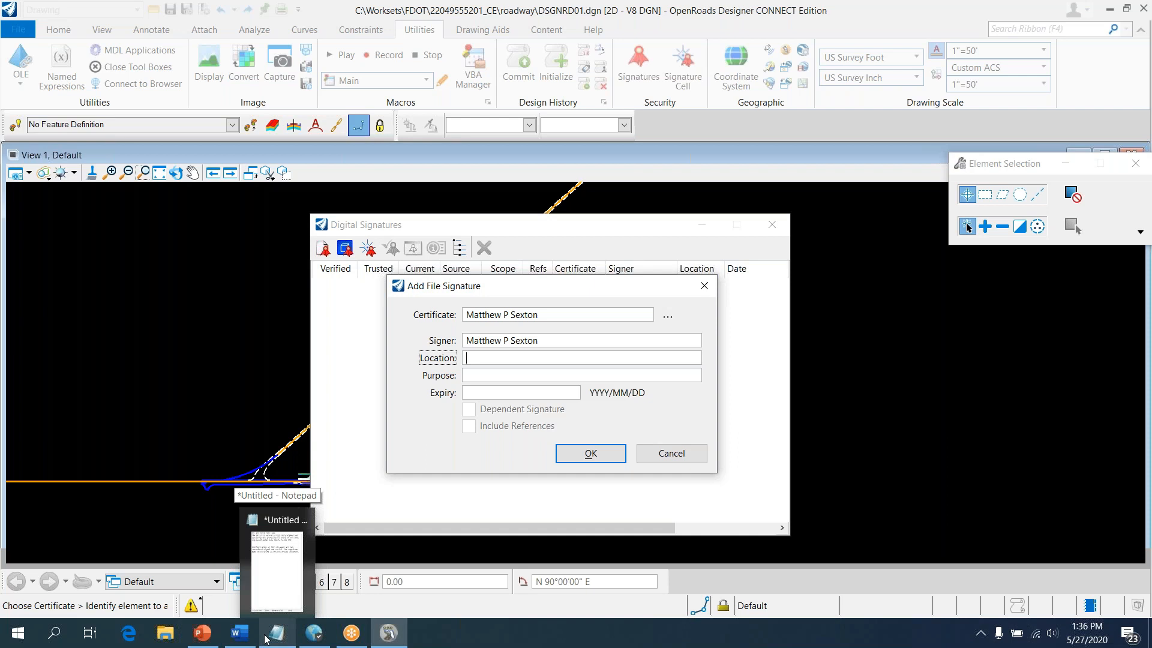
Fill Location with the official-record statement copied from Notepad, starting 'The official record is'
left_click(265, 637)
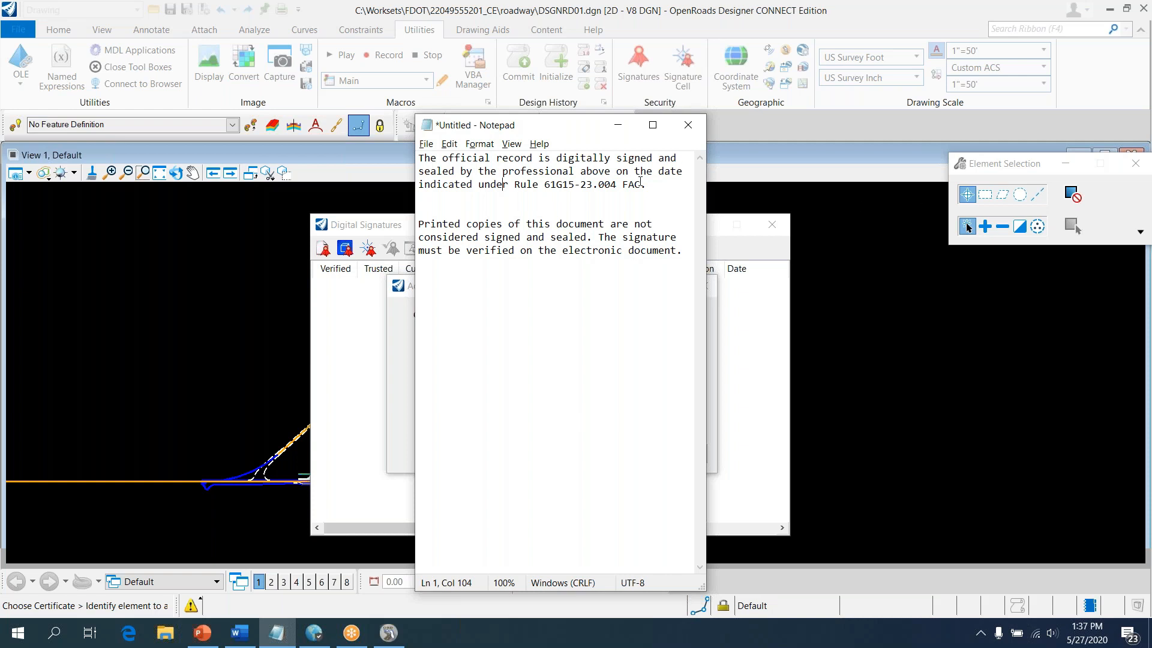
left_click_drag(645, 185, 438, 129)
key("ctrl+c")
right_click(483, 168)
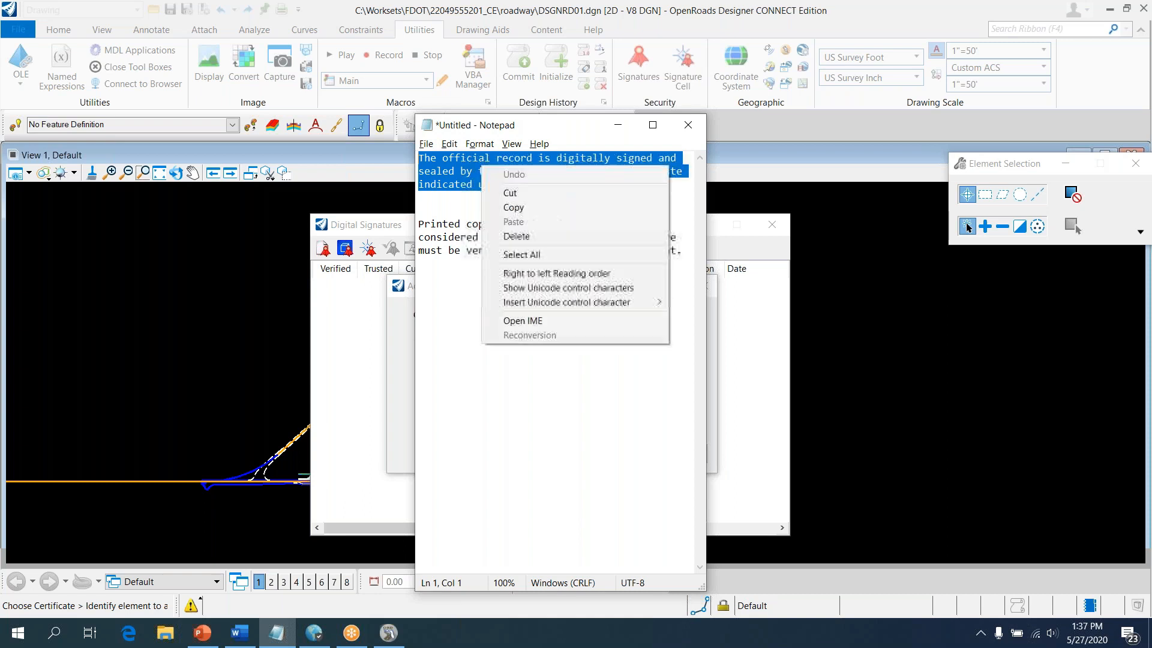
left_click(523, 206)
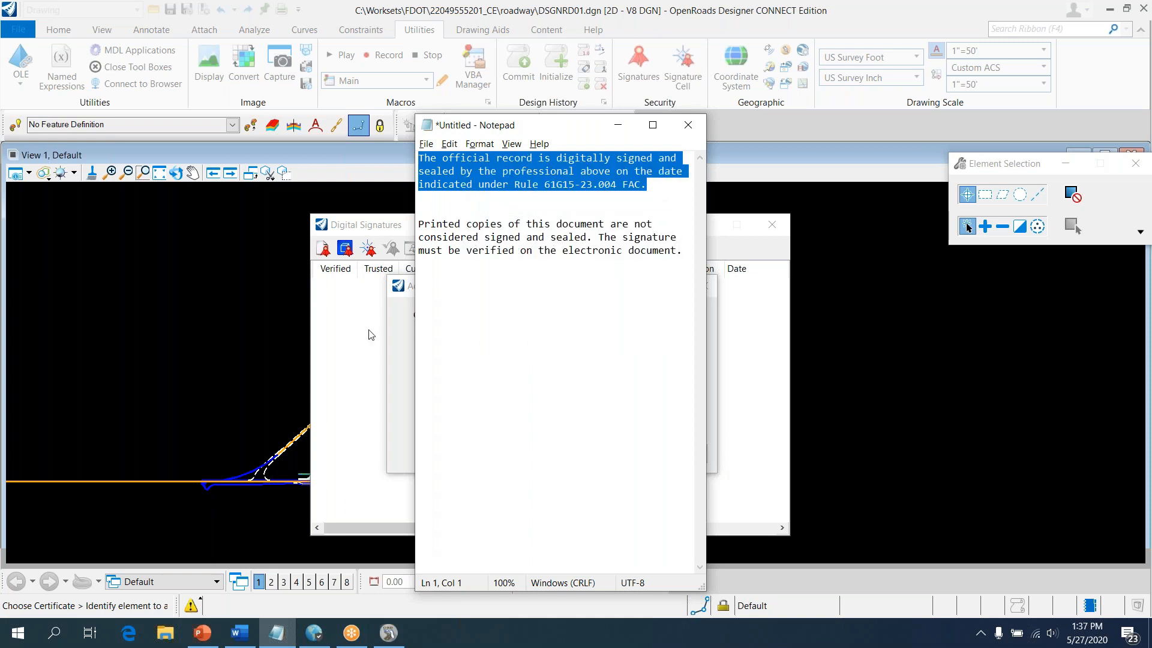
left_click(391, 359)
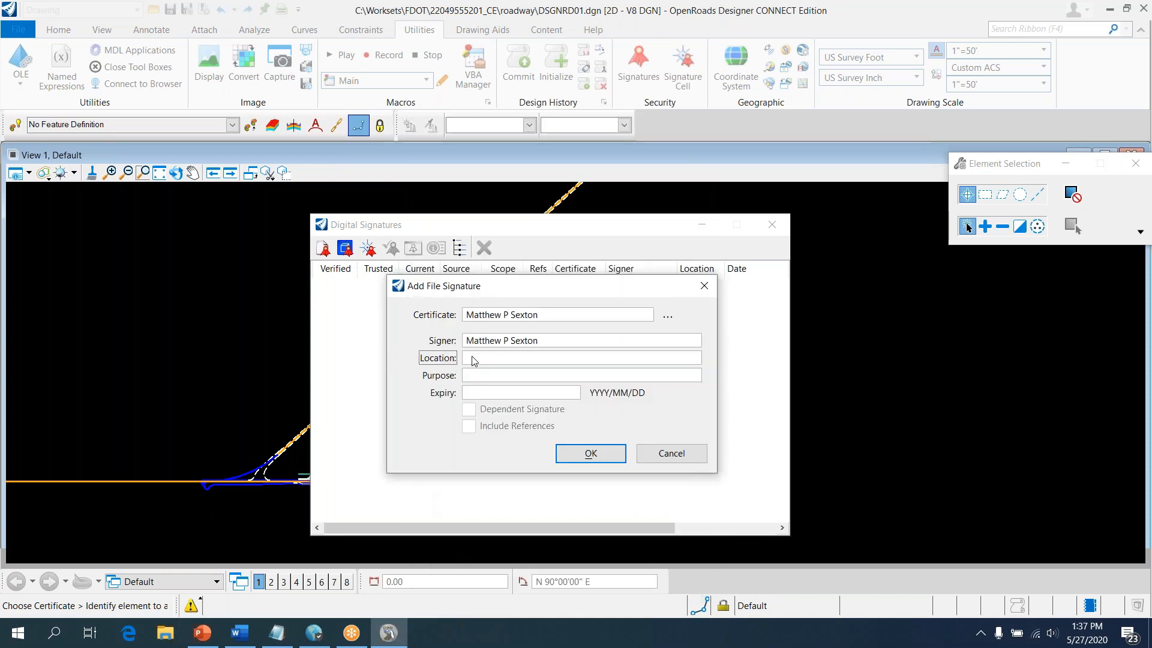
key("ctrl+v")
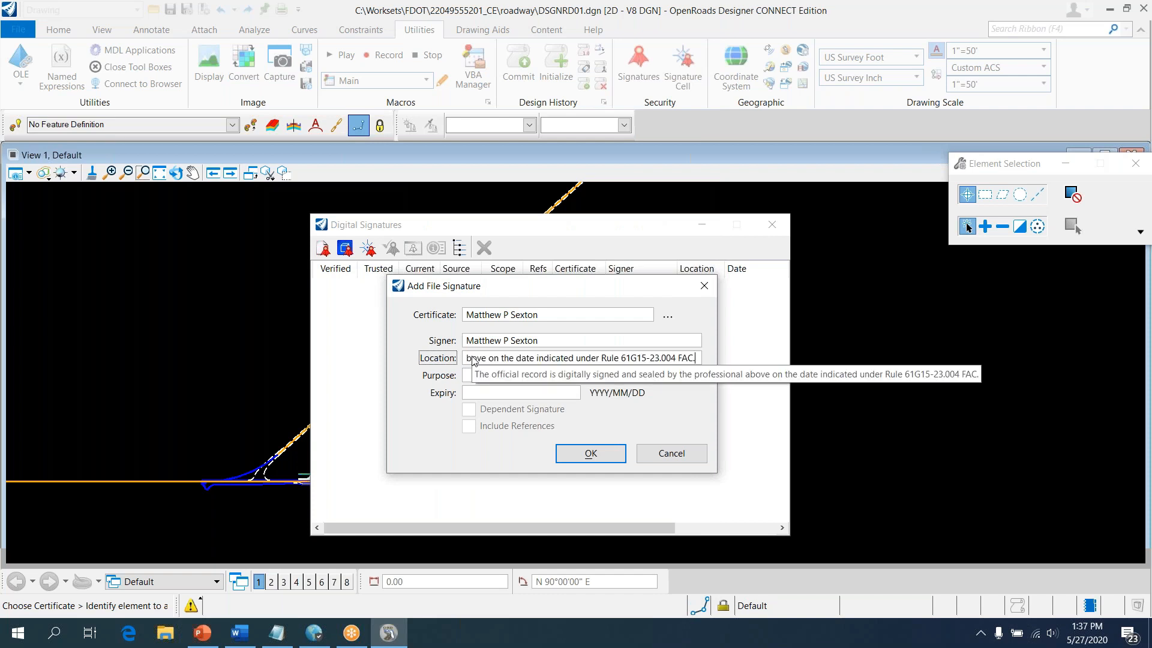
key("Left")
key("Left")
key("Left")
key("Left")
key("Left")
key("Left")
key("Left")
key("Left")
key("Left")
key("Left")
key("Left")
key("Left")
key("Left")
key("Left")
key("Left")
key("Left")
key("Left")
key("Left")
key("Left")
key("Left")
key("Left")
key("Left")
key("Left")
key("Left")
key("Left")
key("Left")
key("Left")
key("Left")
key("Left")
key("Left")
key("Left")
key("Left")
key("Left")
key("Left")
key("Left")
key("Left")
key("Left")
key("Left")
key("Left")
key("Left")
type("The official record is")
Paste the printed-copies notice from Notepad into the Purpose field
key("alt+Tab")
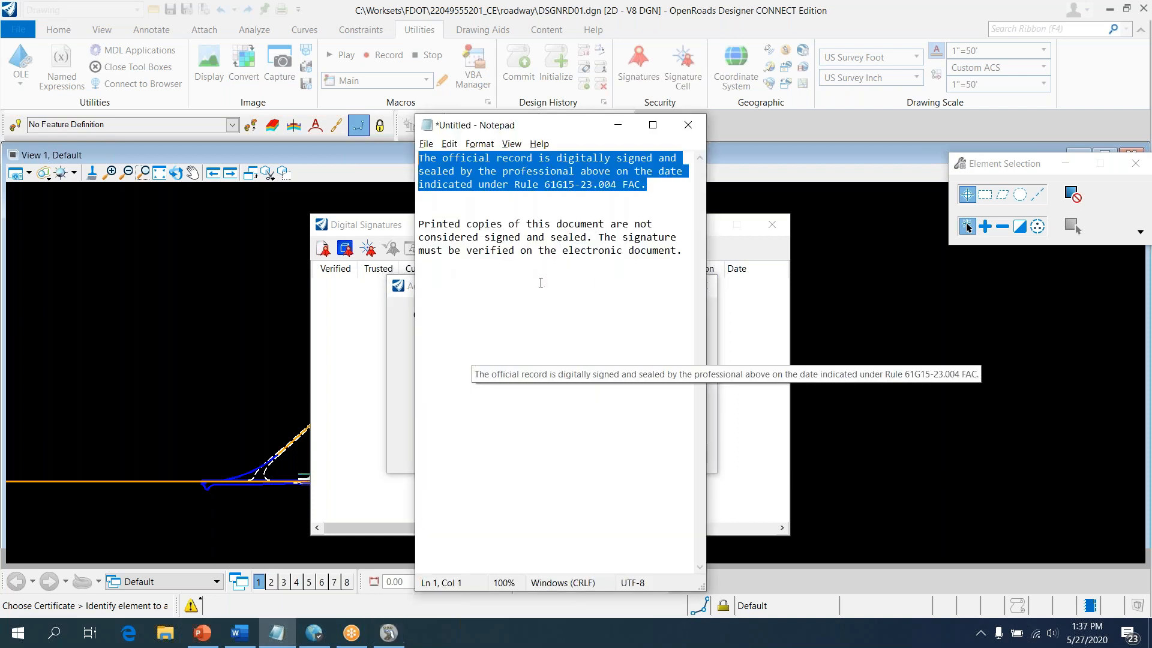
left_click_drag(684, 251, 414, 225)
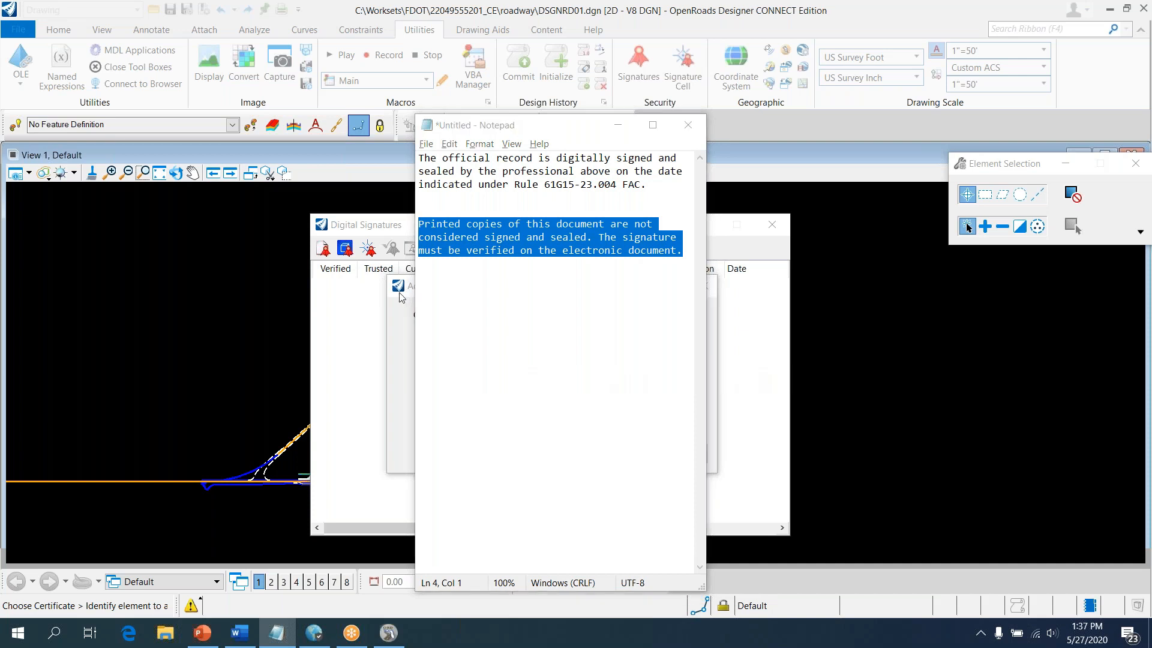
key("alt+Tab")
left_click(488, 376)
type("Printed copies of this document are not considered signed and sealed and the signature must be verified on the electronic document.")
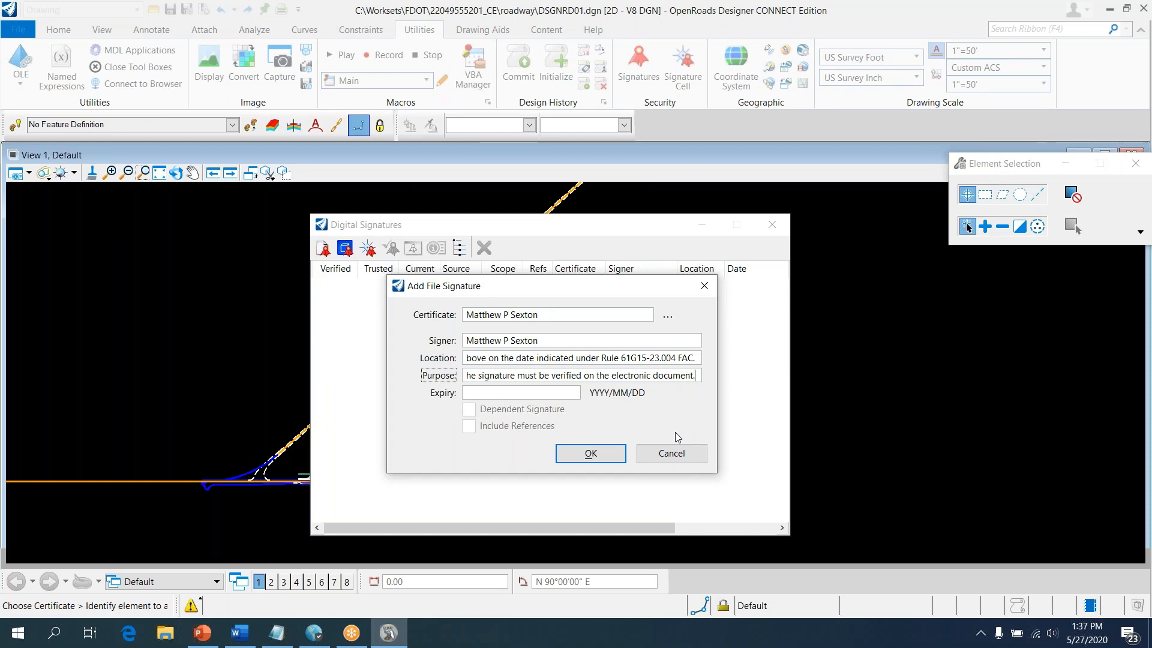
Submit the new signature on DSGNRD01.dgn and approve use of the private key
left_click(591, 459)
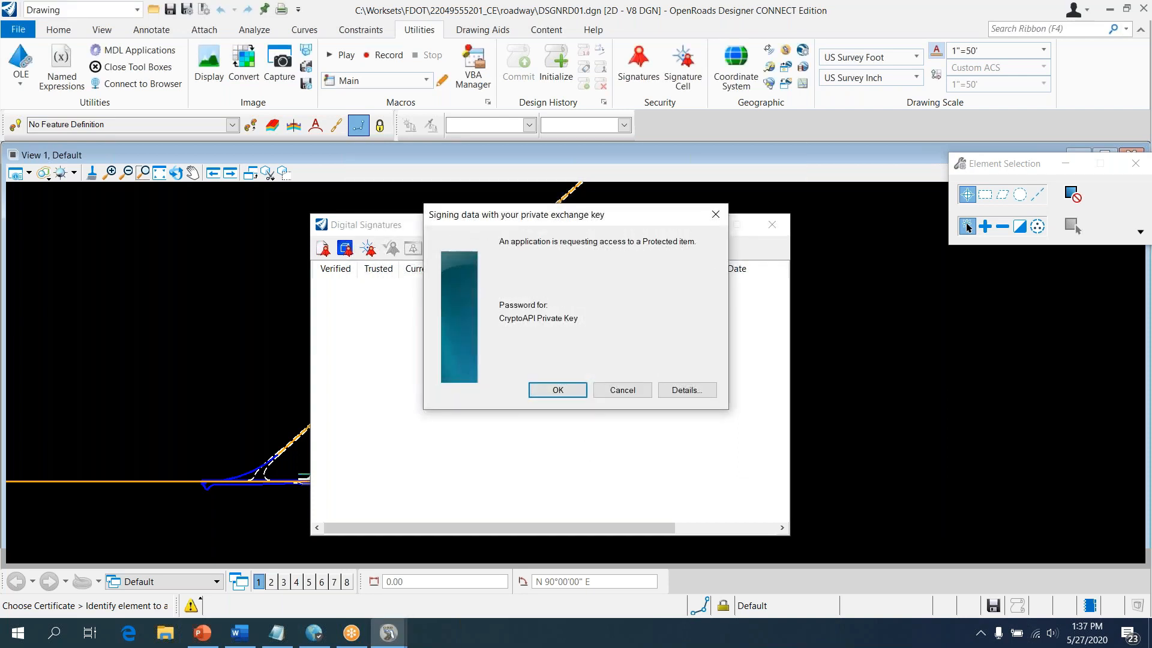
left_click(556, 391)
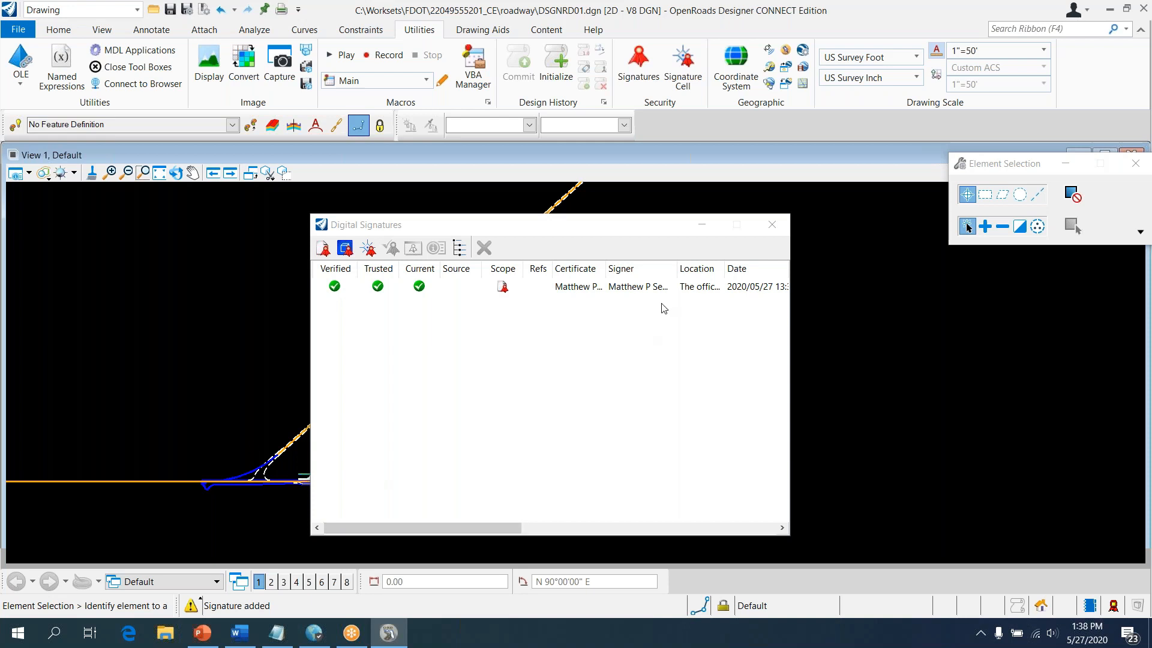
Widen and reposition the Digital Signatures dialog so Expiry and full Purpose text show
left_click(587, 288)
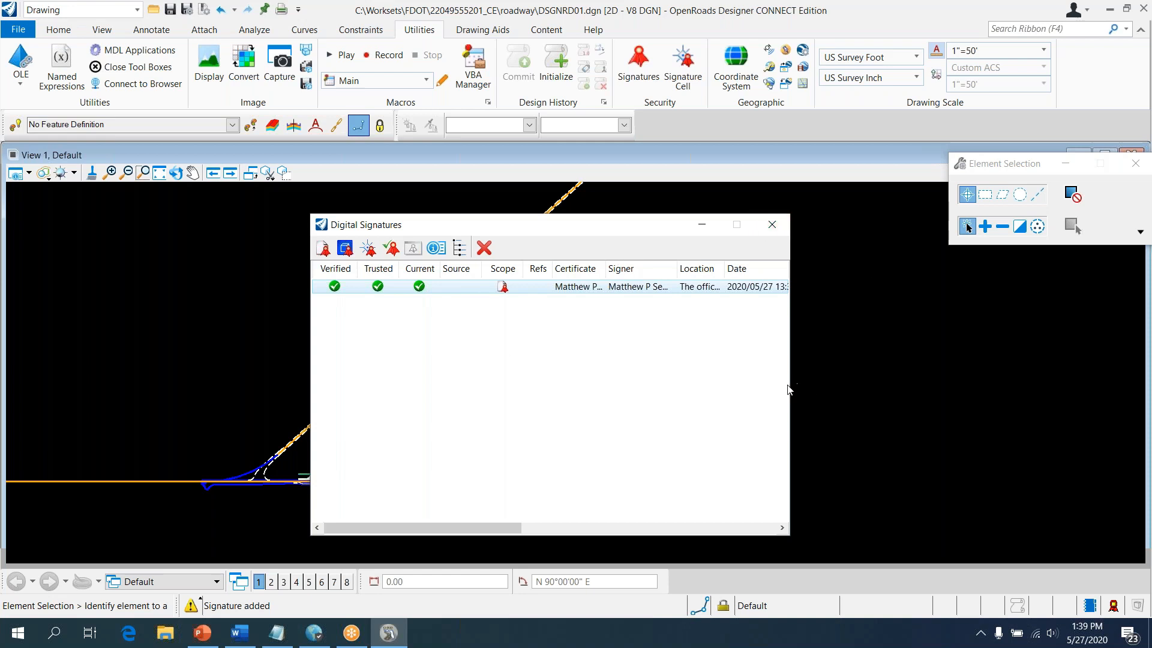
left_click_drag(792, 384, 1011, 384)
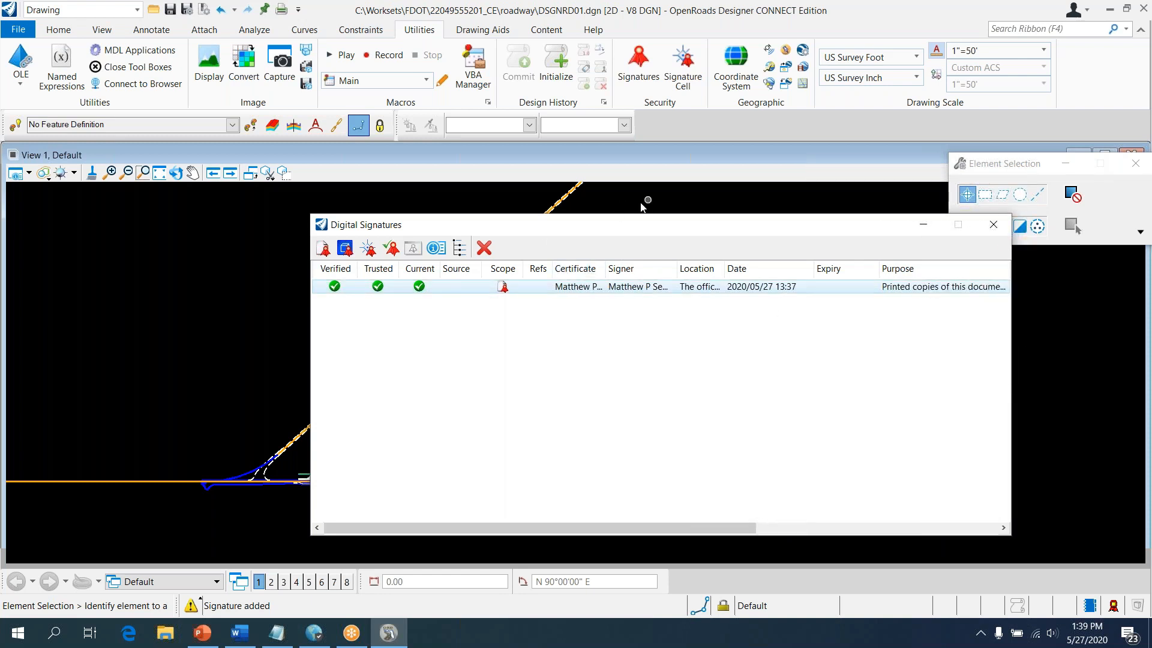
left_click_drag(617, 228, 359, 225)
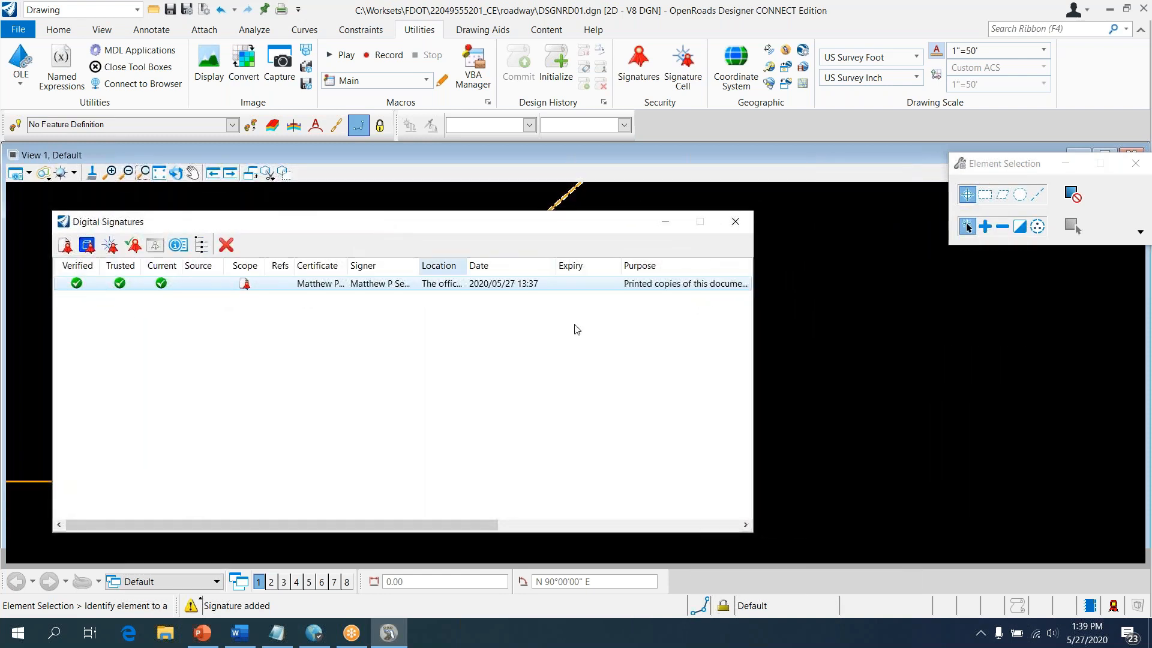
left_click_drag(754, 337, 1051, 359)
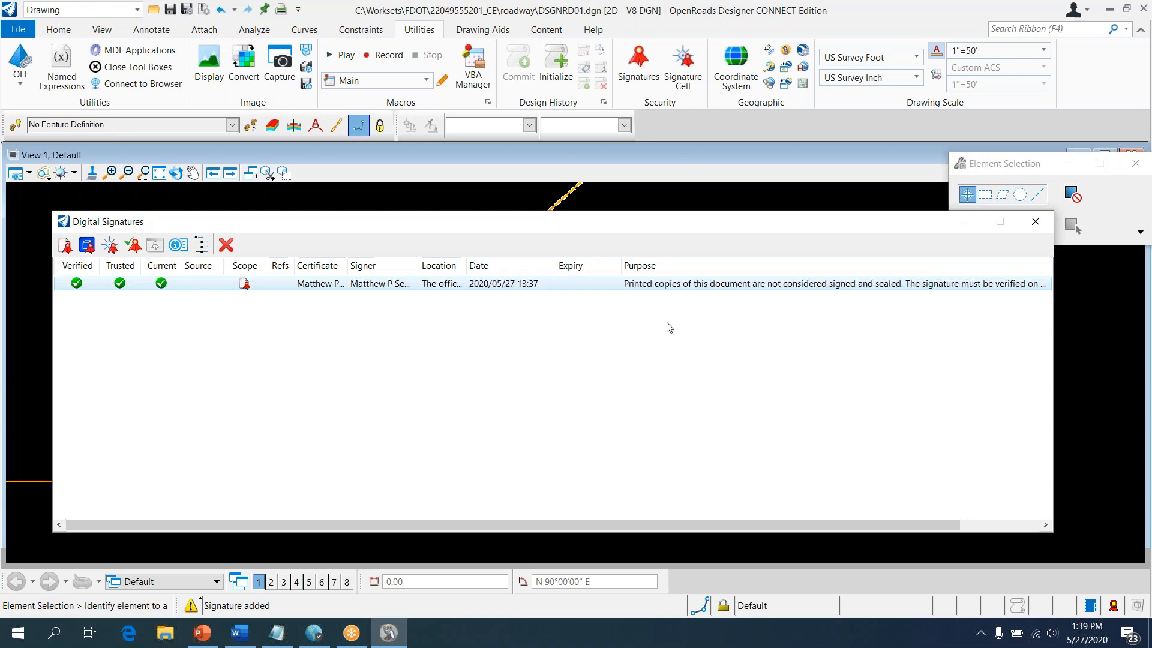
left_click(175, 252)
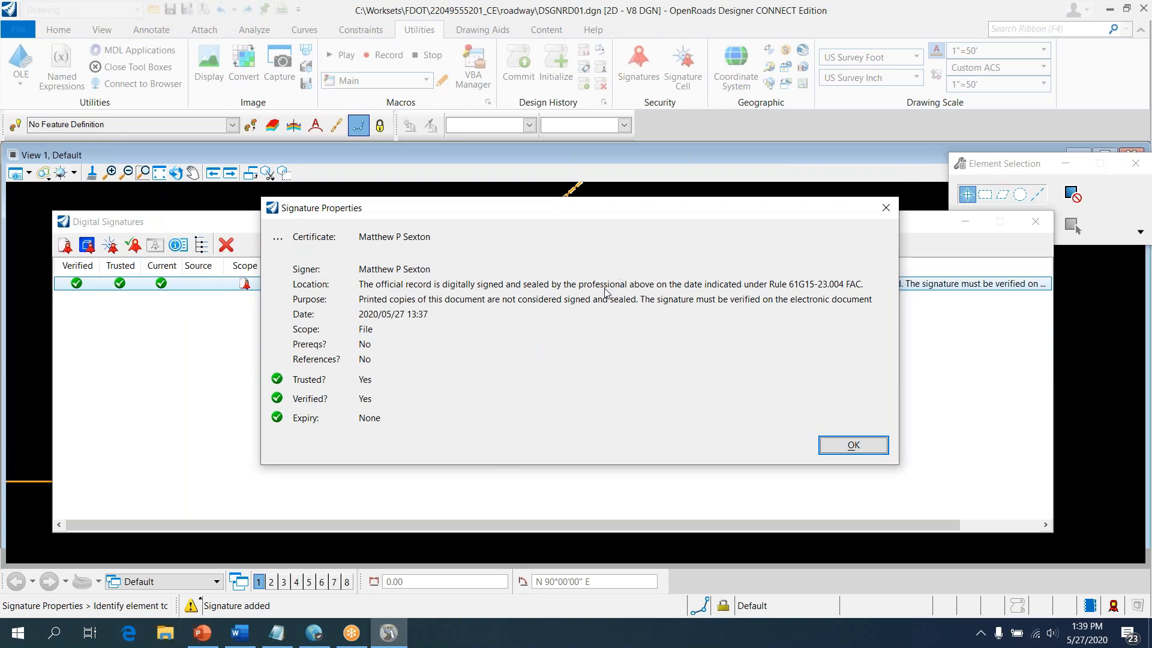
left_click(854, 445)
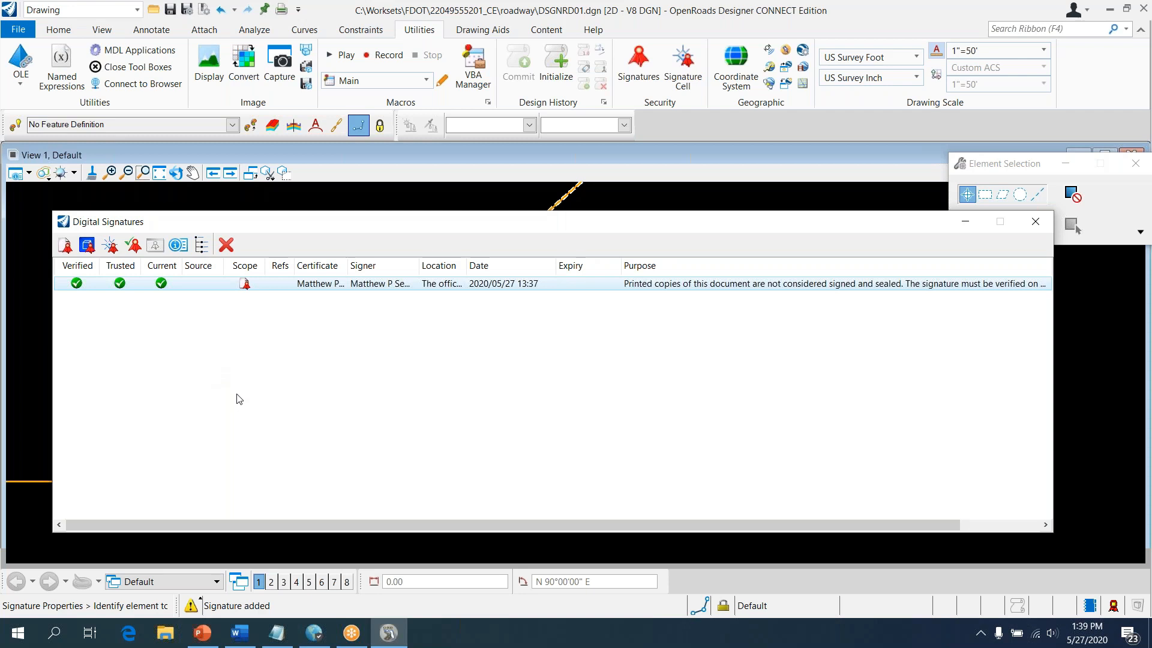
left_click(133, 246)
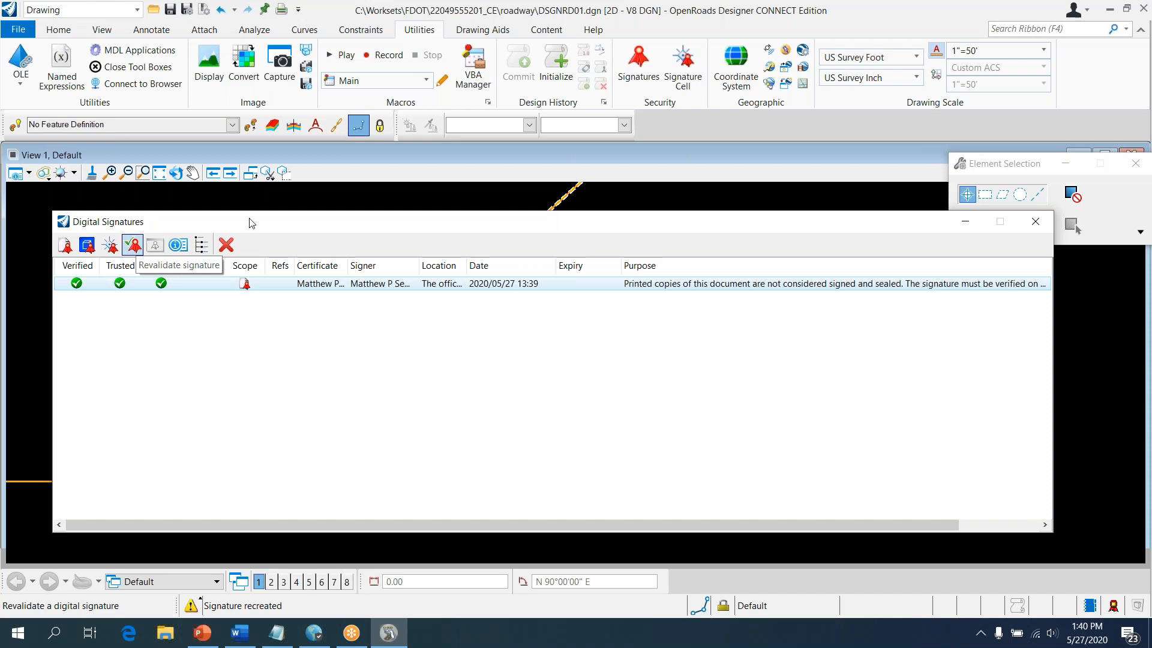
Revalidate the DGN signature, recreating it at 13:39, then close Digital Signatures
left_click(136, 245)
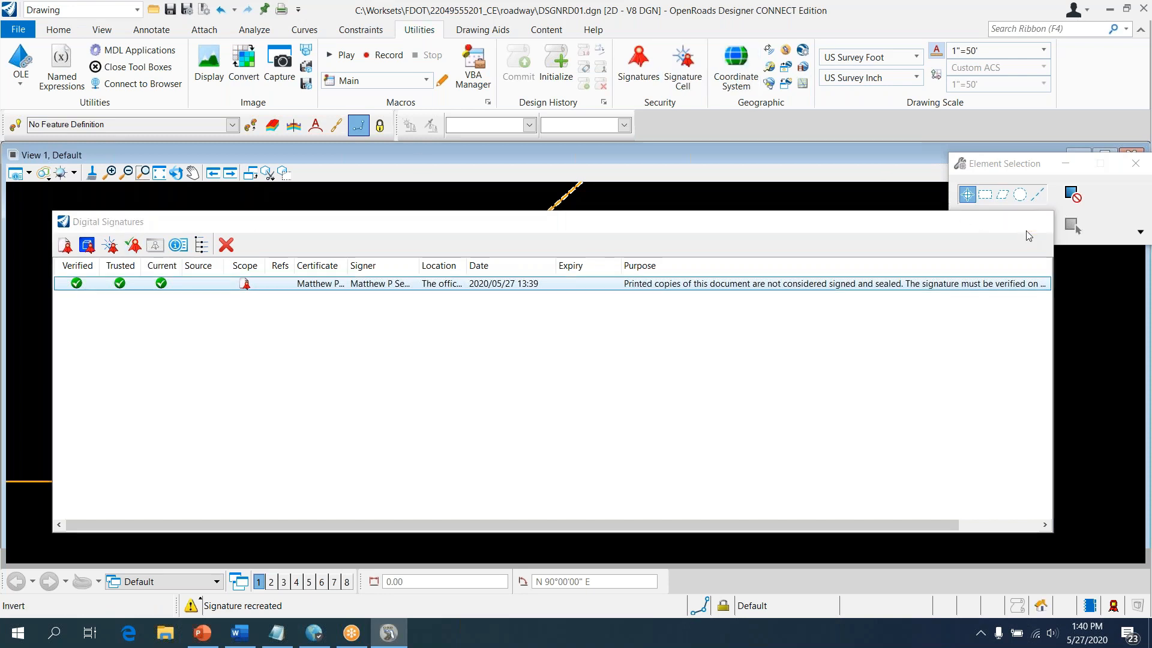
left_click(1027, 230)
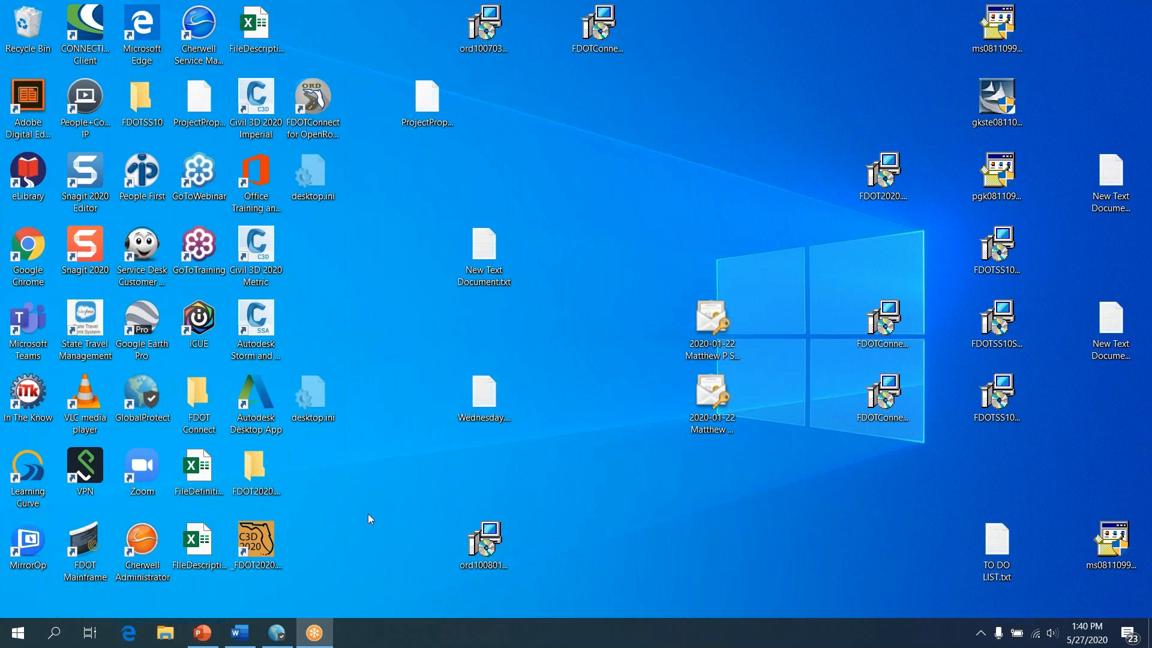
Open the FDOT Connect desktop folder and scroll to the XML Signing shortcut
double_click(206, 422)
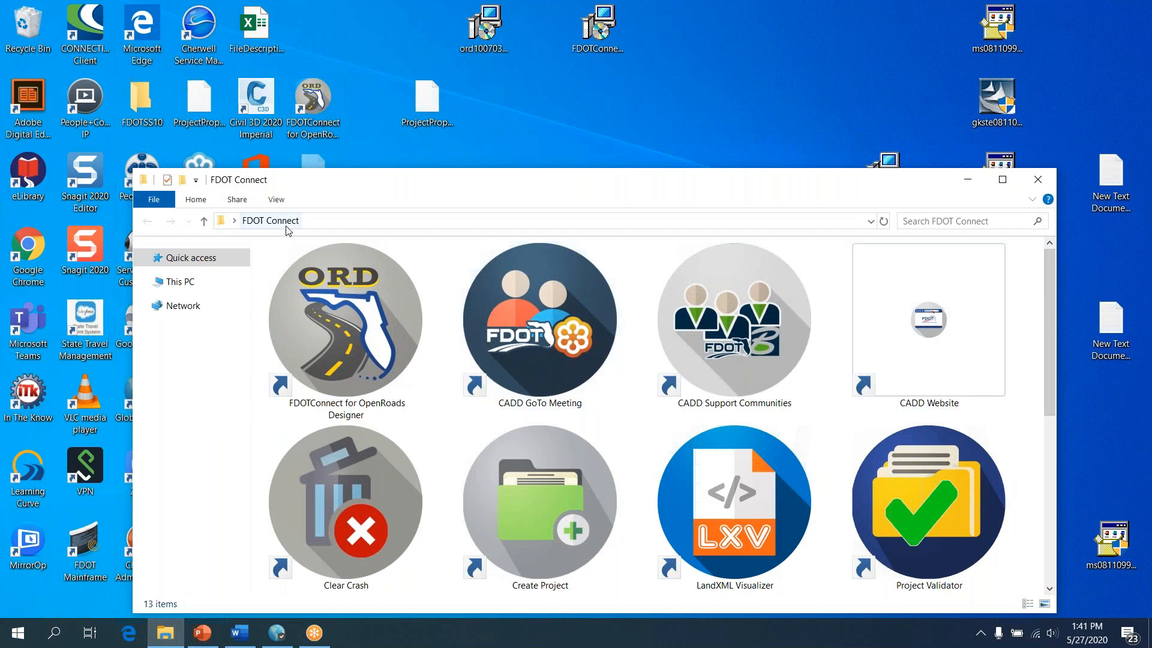
left_click_drag(514, 190, 517, 58)
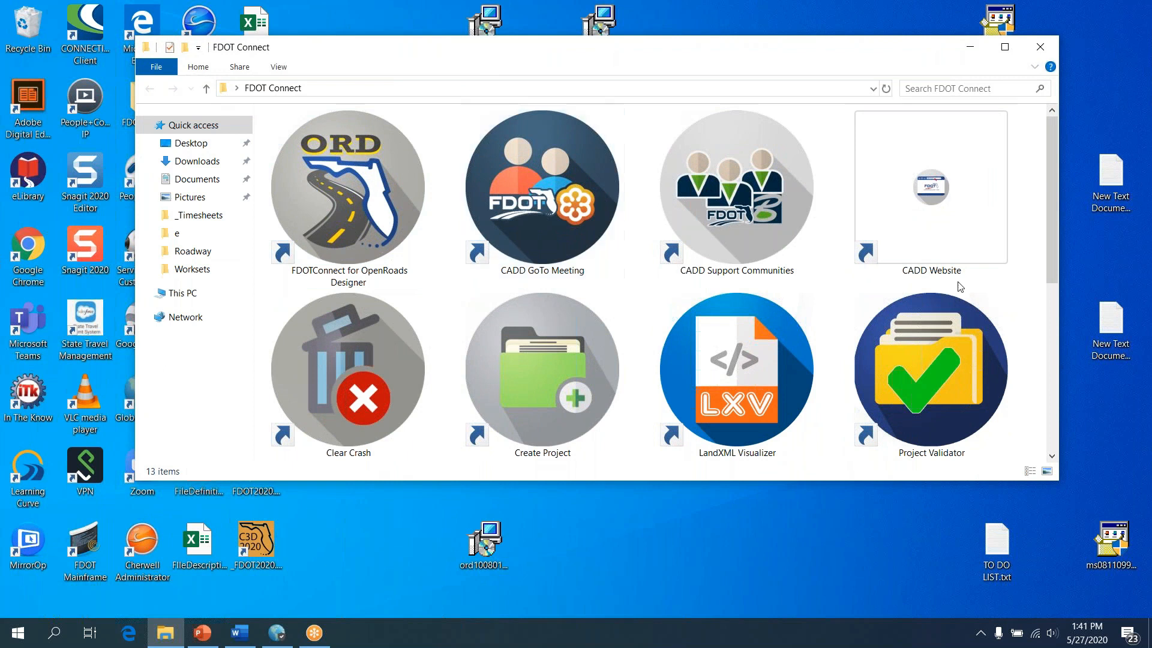
scroll(1057, 357, "down", 5)
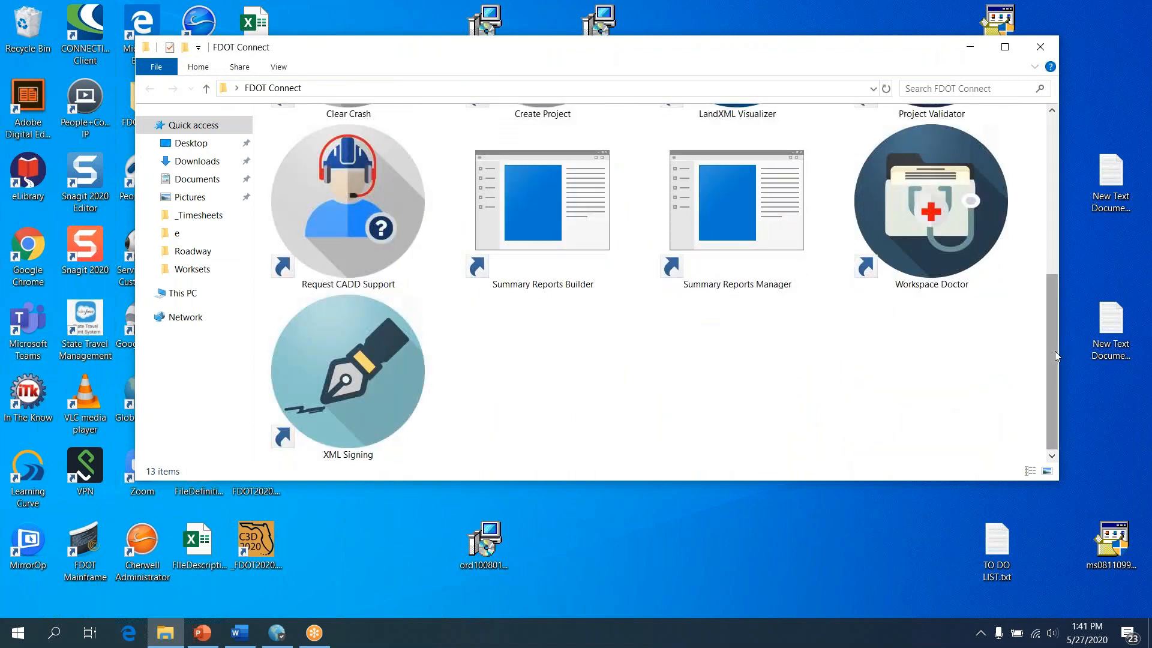
Browse the FDOT Connect group in the Start menu to locate XML Signing
left_click(18, 633)
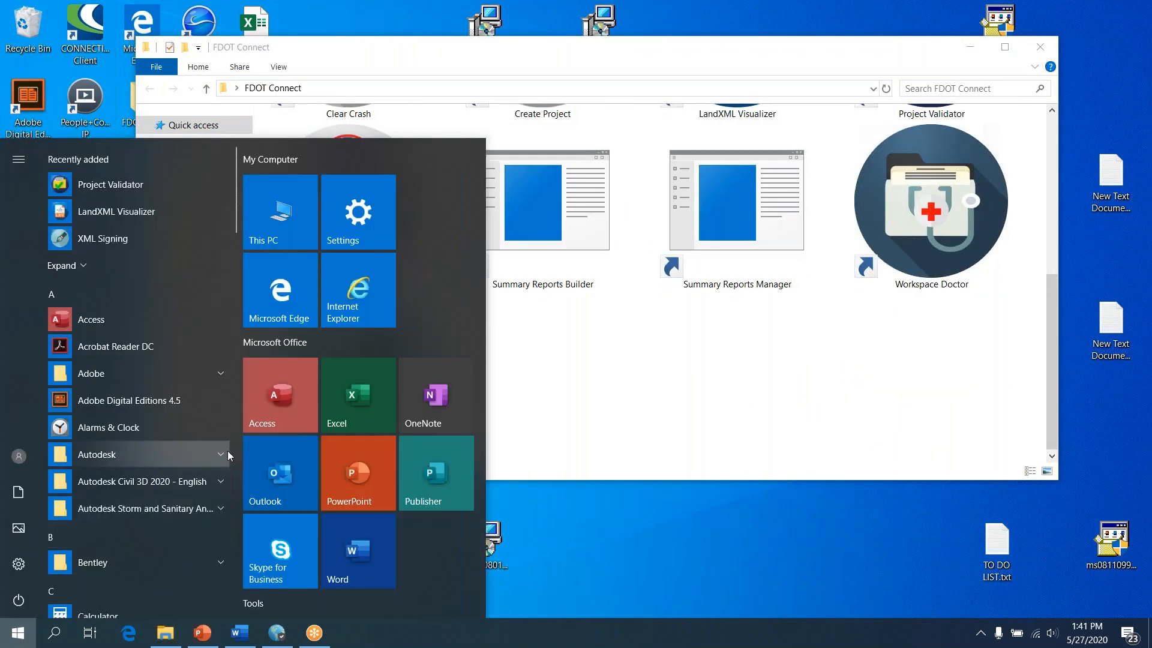
left_click(238, 248)
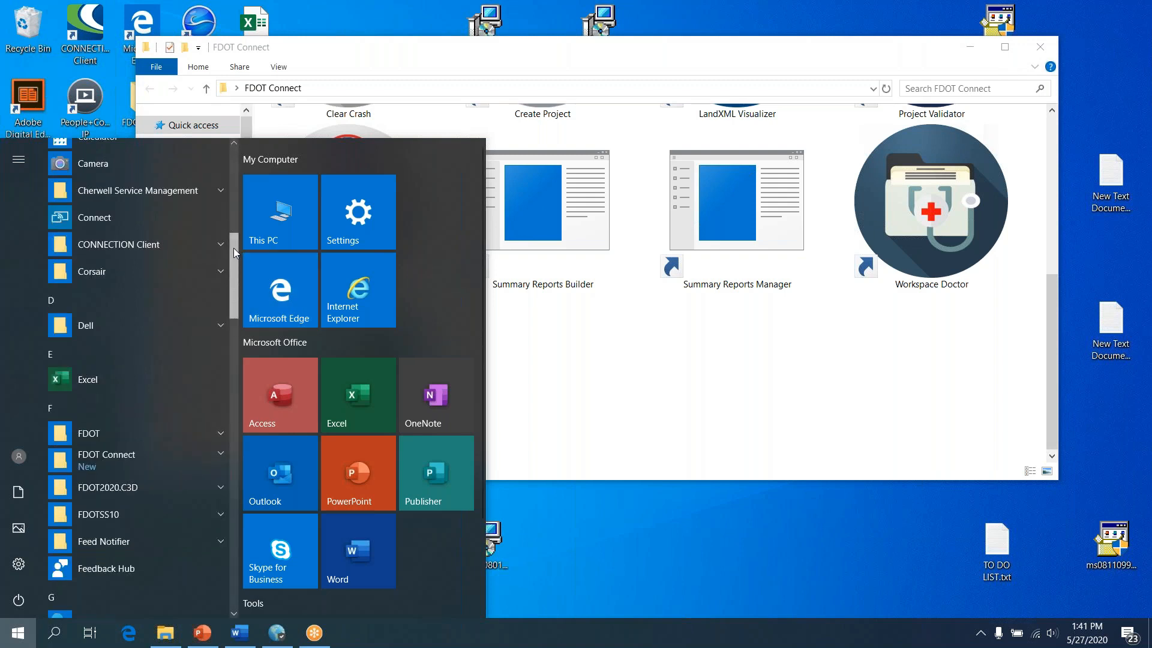
left_click_drag(233, 247, 232, 272)
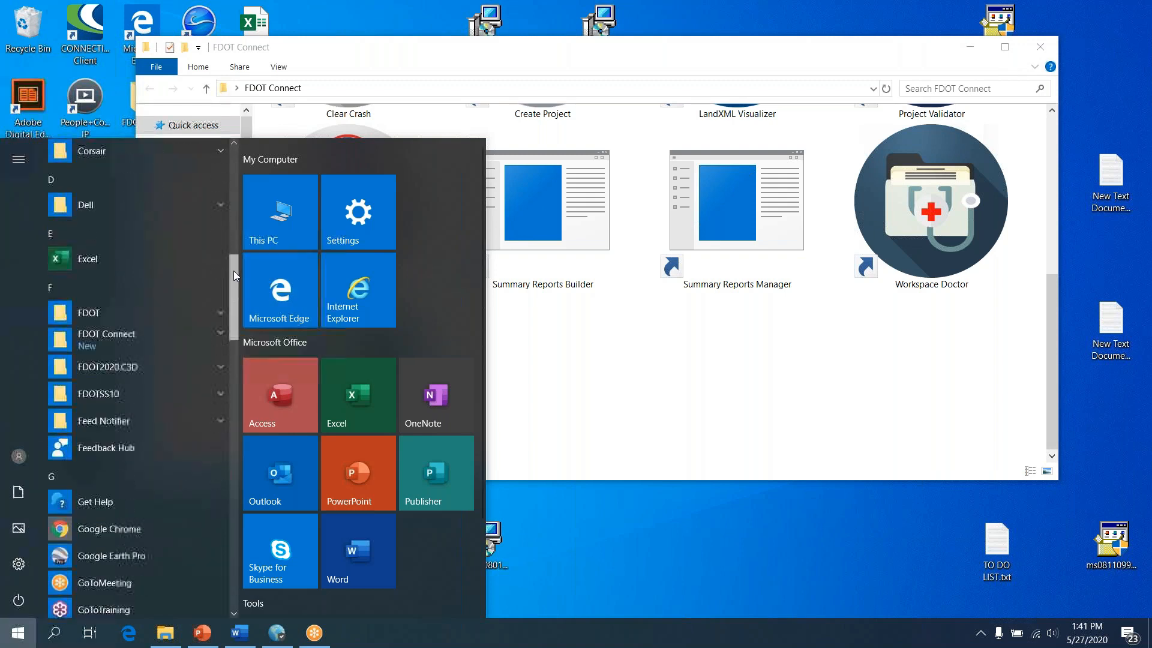
left_click(136, 319)
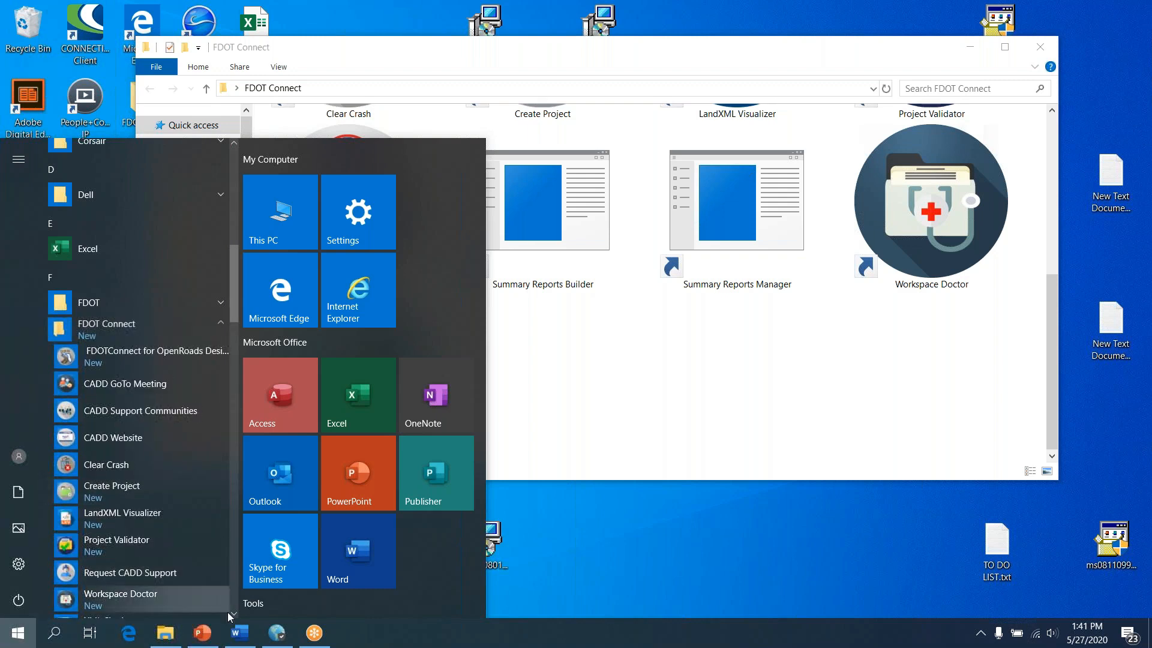
scroll(236, 603, "down", 5)
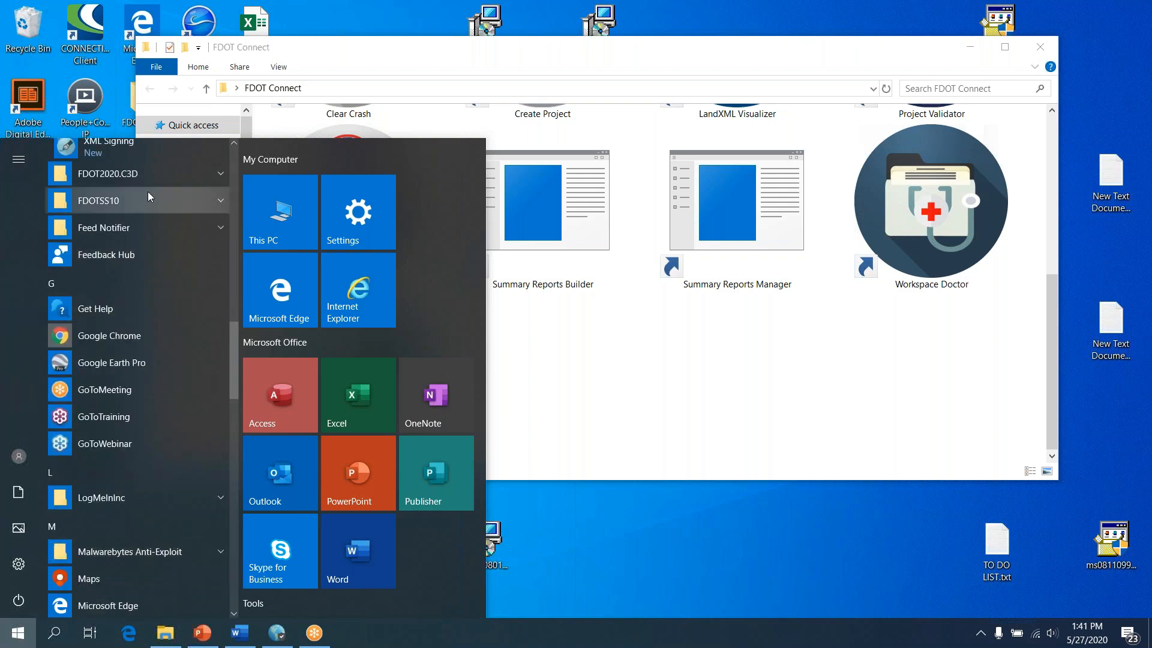
left_click(235, 143)
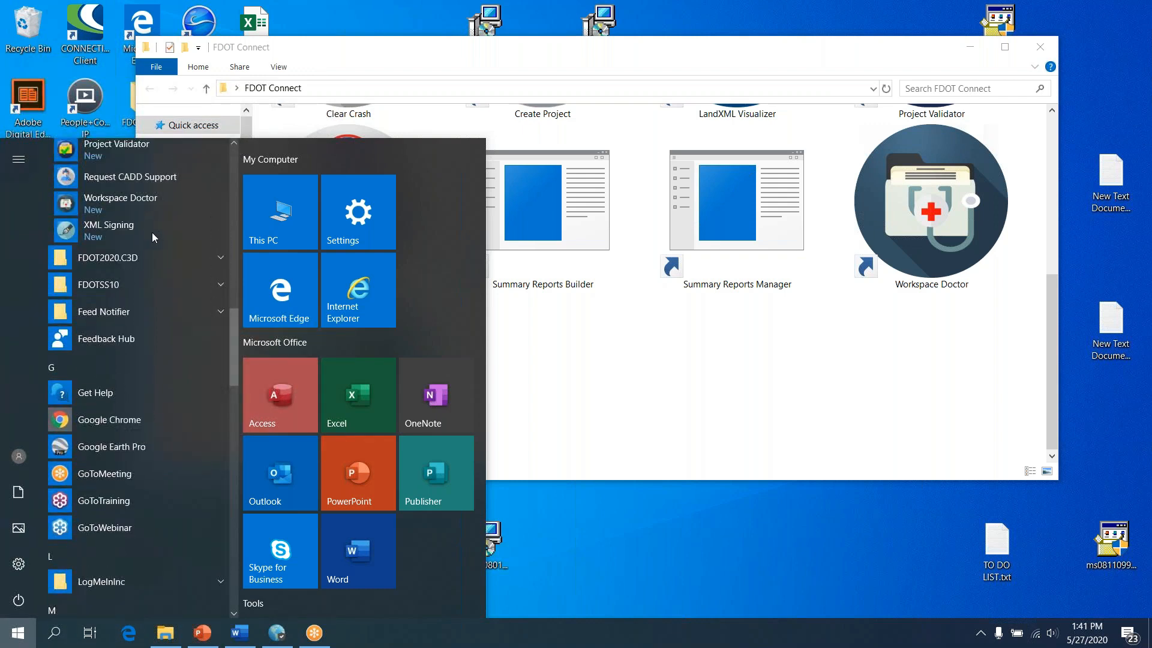
left_click(665, 388)
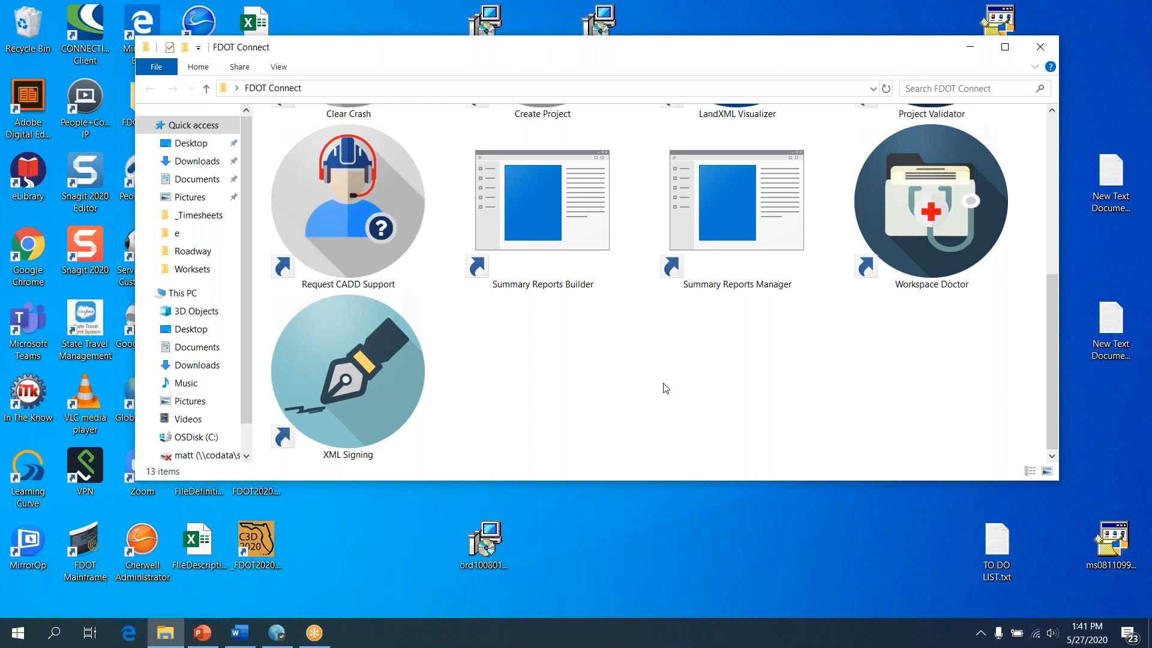
Launch FDOT XML Signing and open its Choose Certificate dialog
left_click(330, 386)
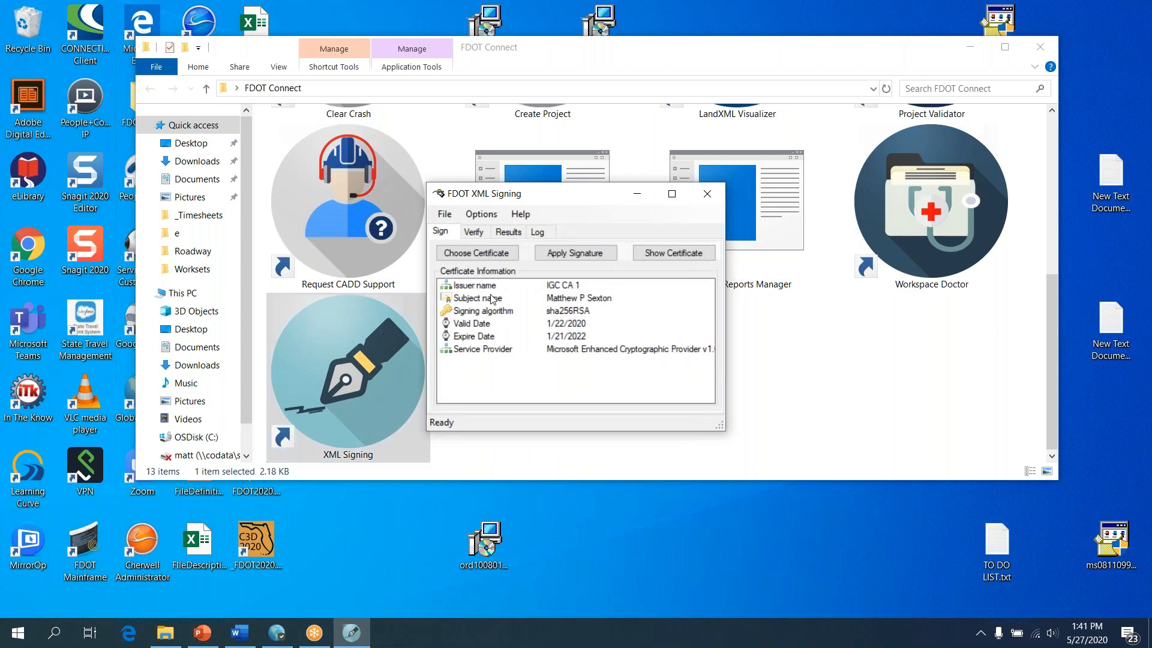
left_click(490, 254)
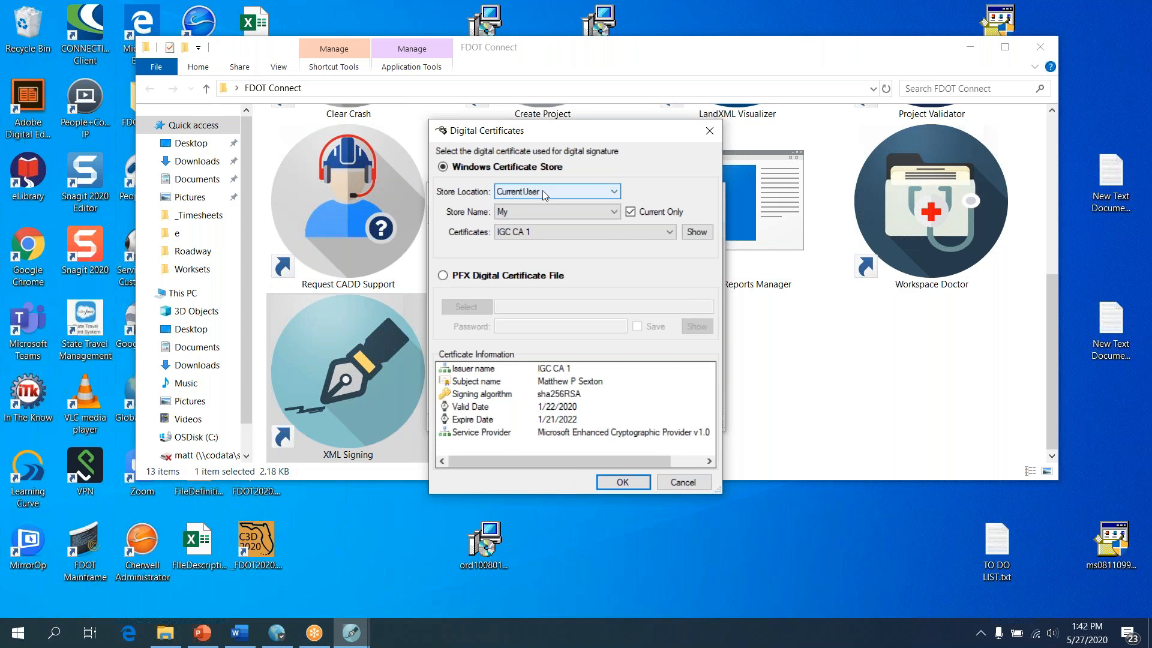
left_click(545, 193)
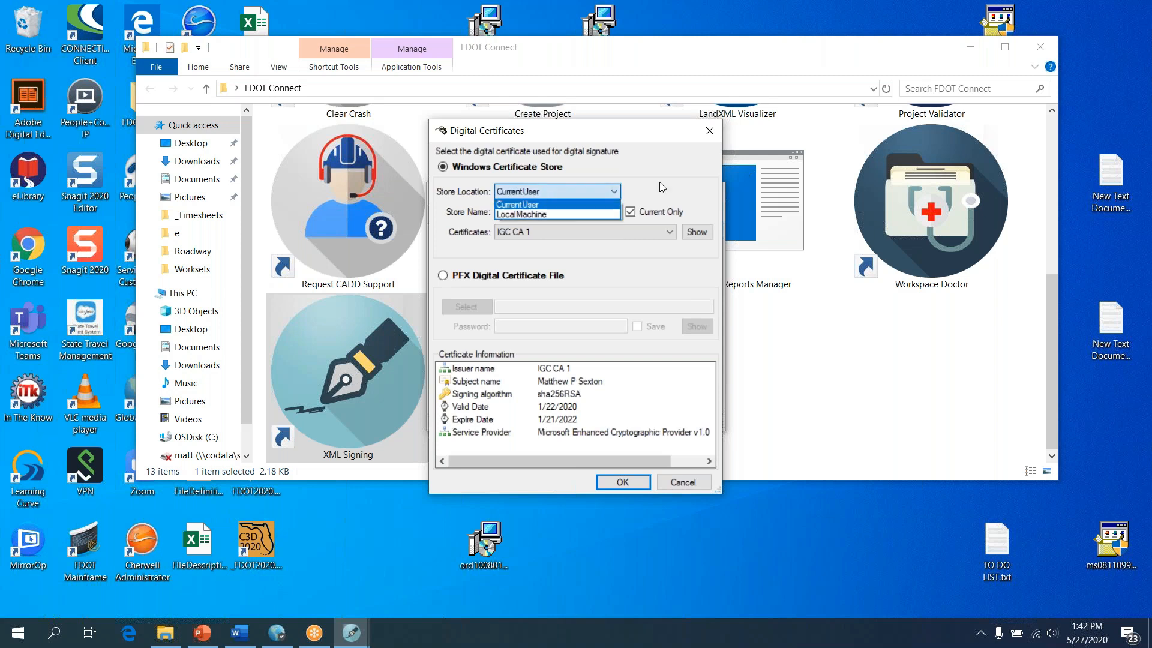
left_click(522, 204)
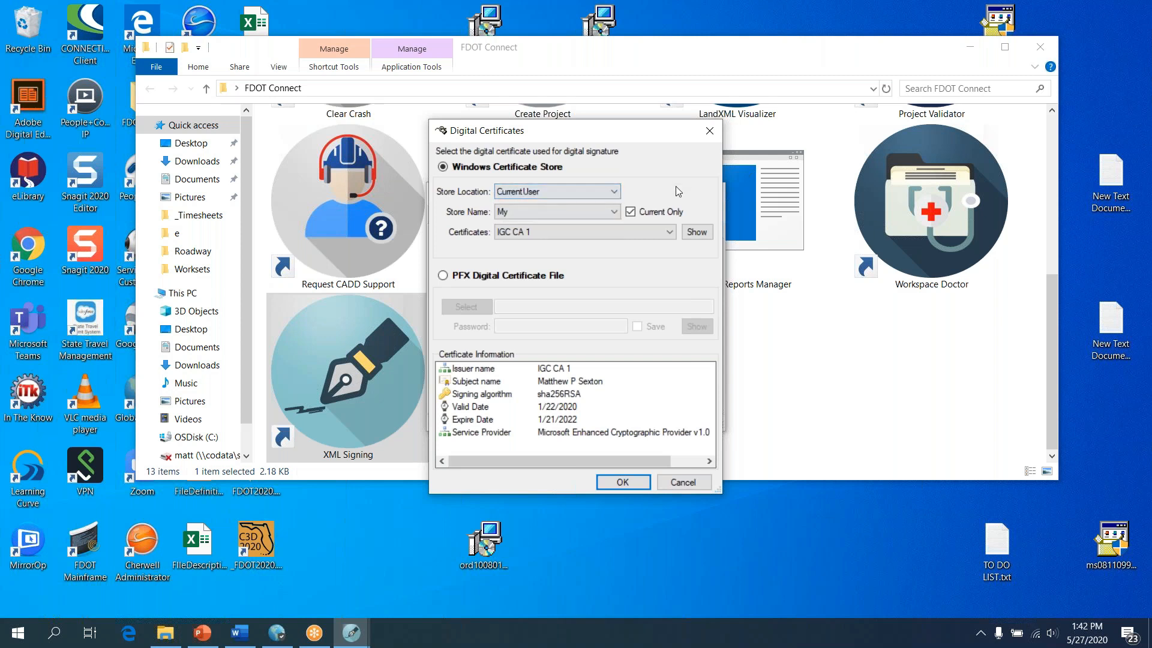
left_click(567, 214)
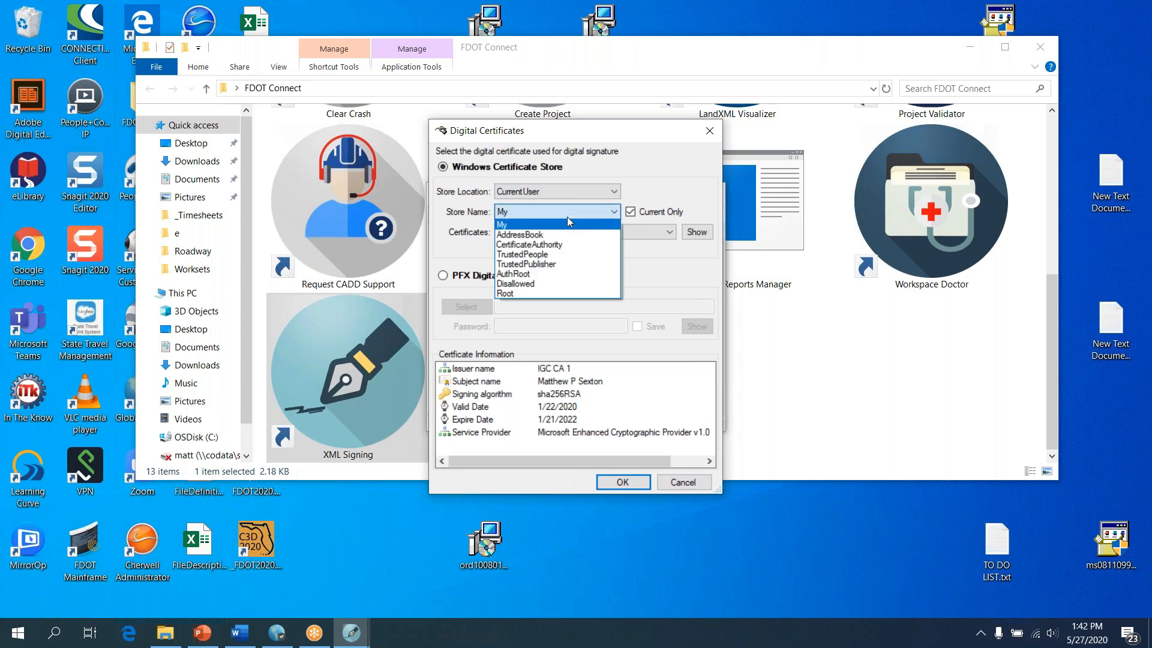
left_click(691, 192)
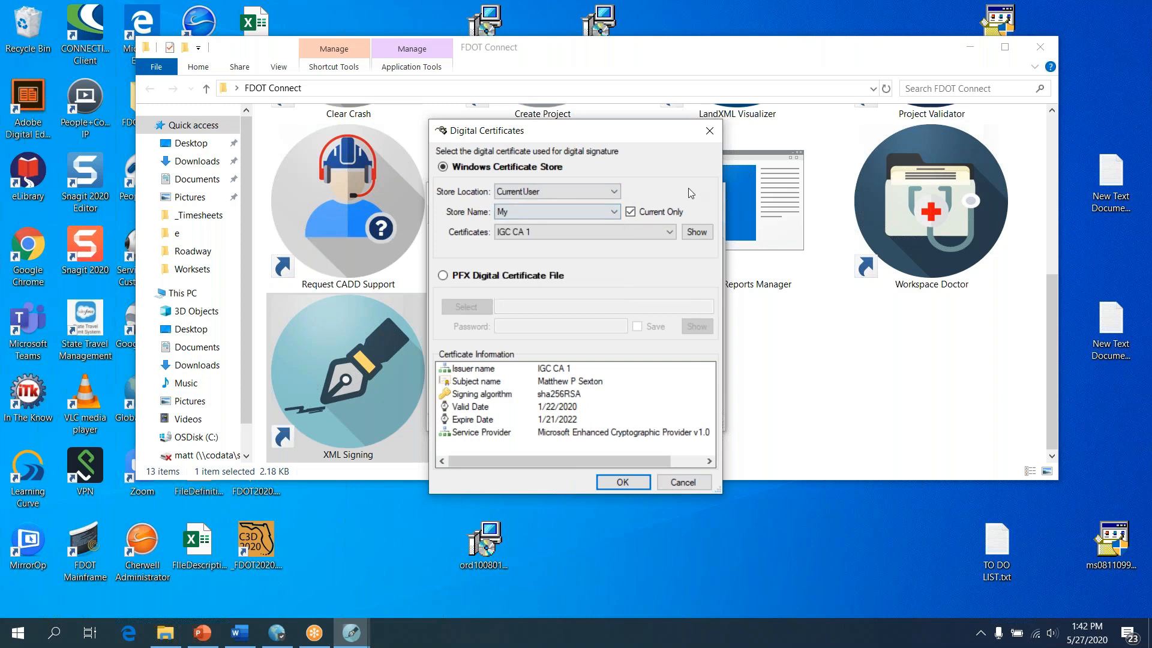
left_click(581, 232)
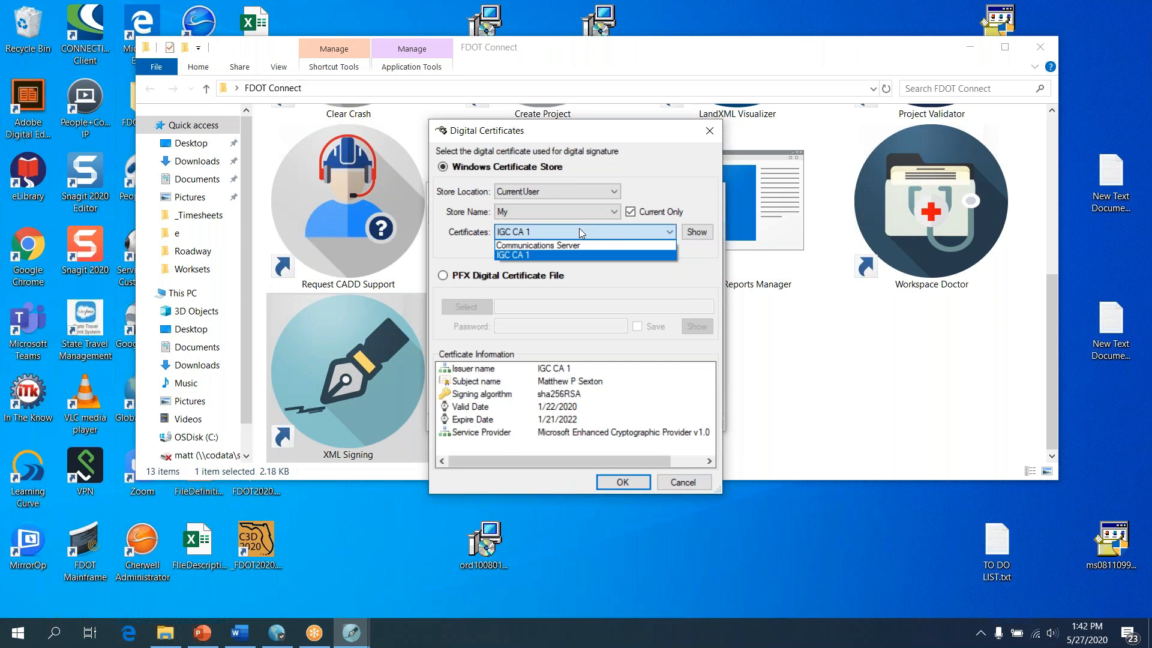
Confirm IGC CA 1 from the Windows Certificate Store as the signing certificate
left_click(514, 255)
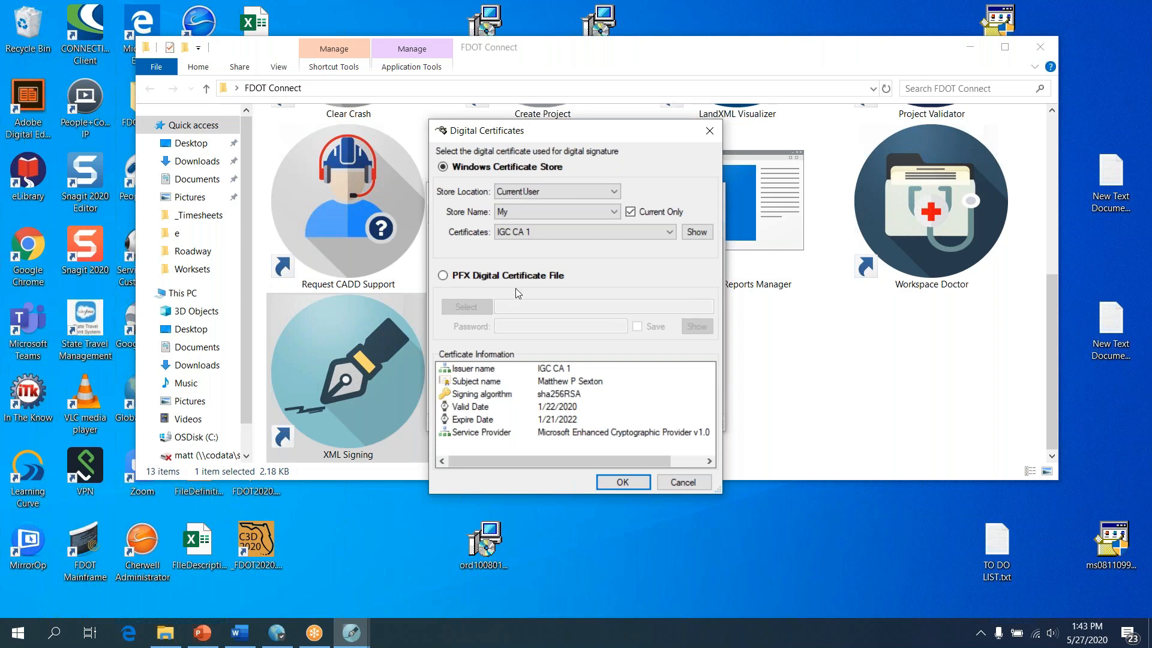
left_click(623, 482)
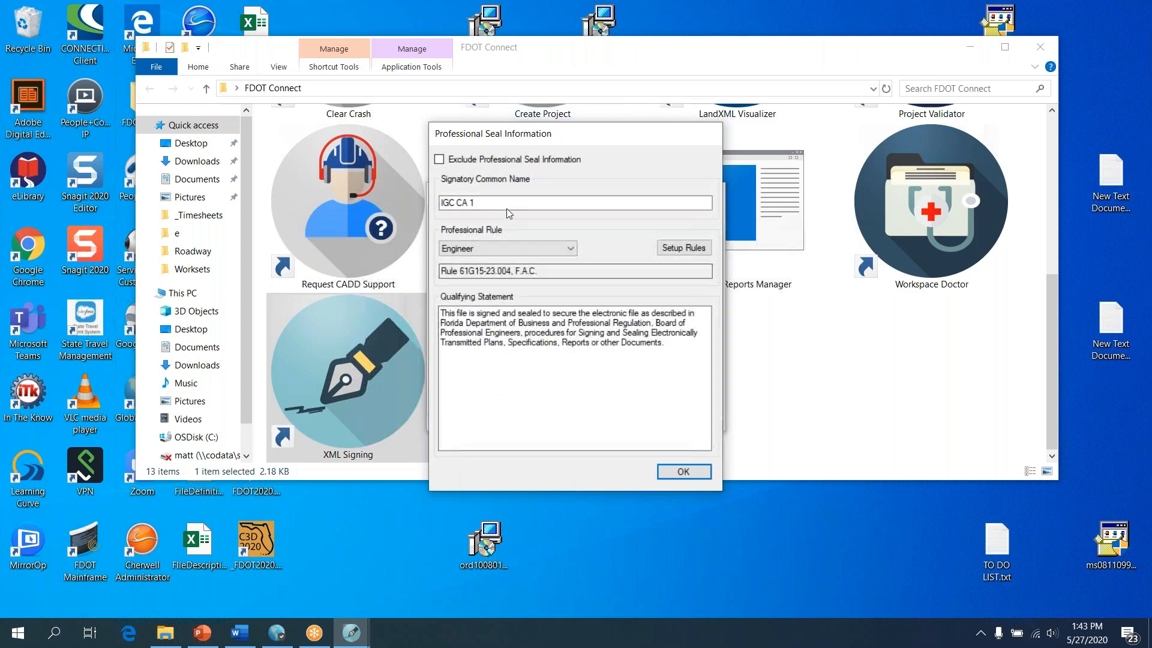
Accept the Engineer professional rule with citation Rule 61G15-23.004, F.A.C. for the seal
left_click(497, 250)
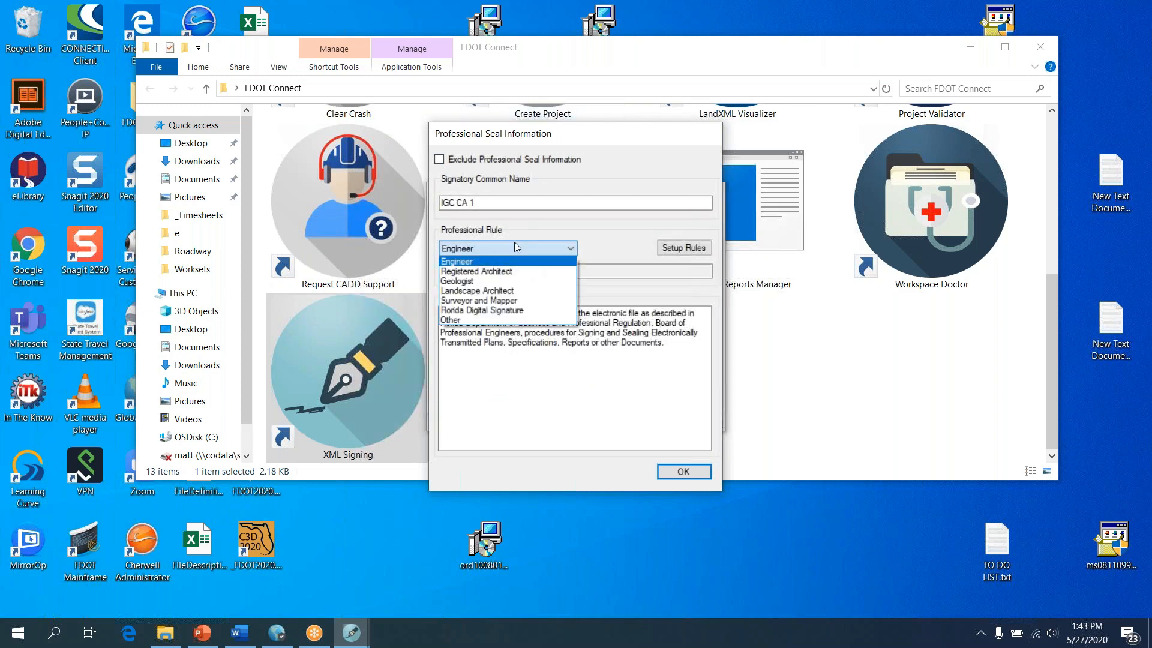
left_click(521, 246)
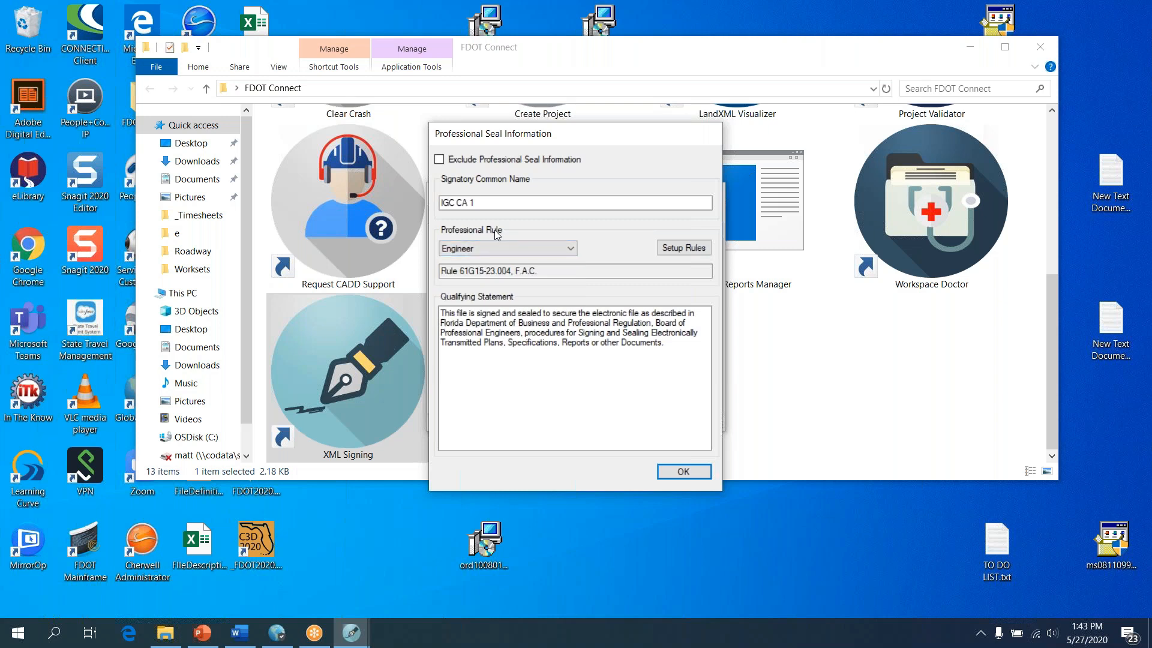
left_click(498, 251)
left_click(575, 232)
left_click_drag(548, 271, 423, 271)
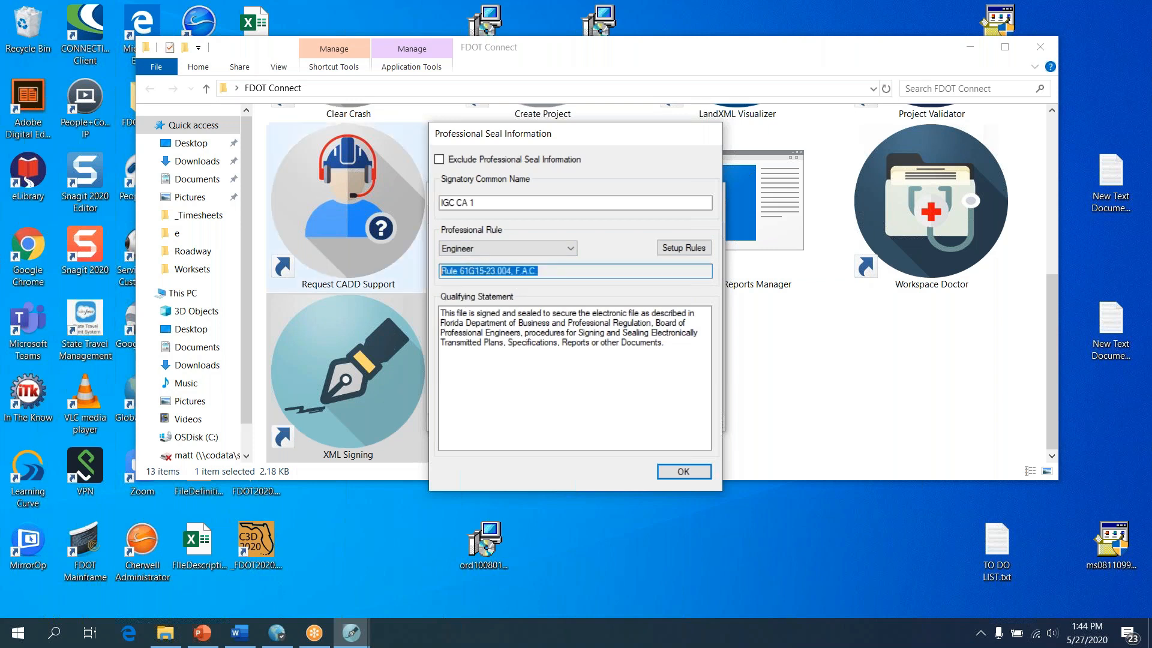
left_click(567, 273)
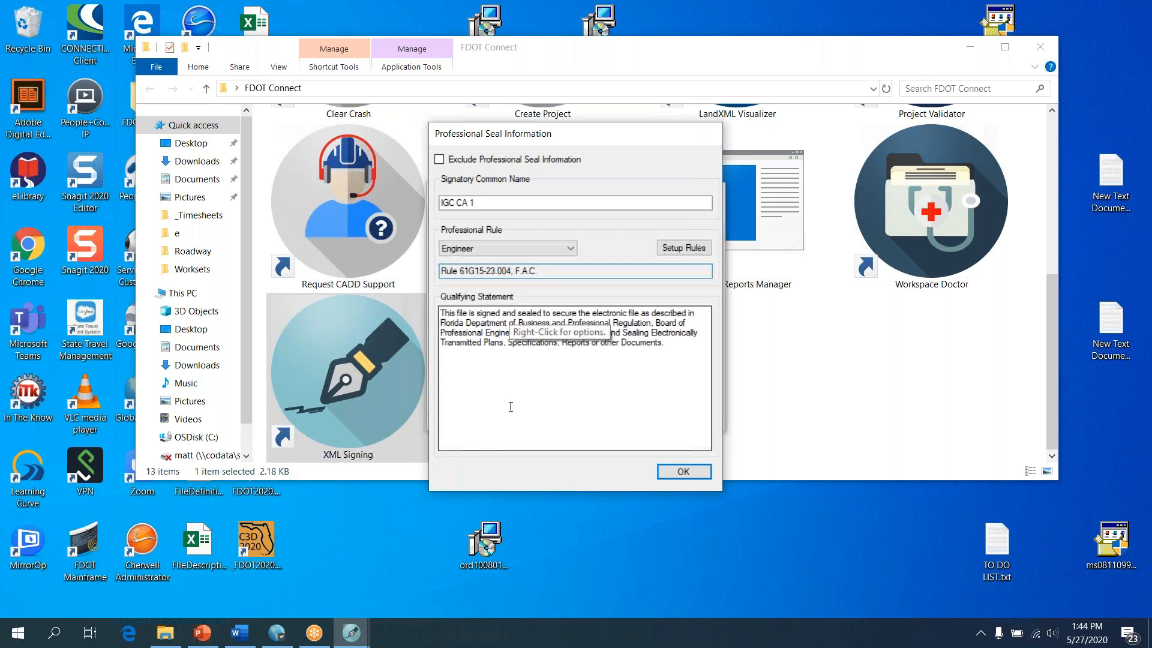
left_click(679, 471)
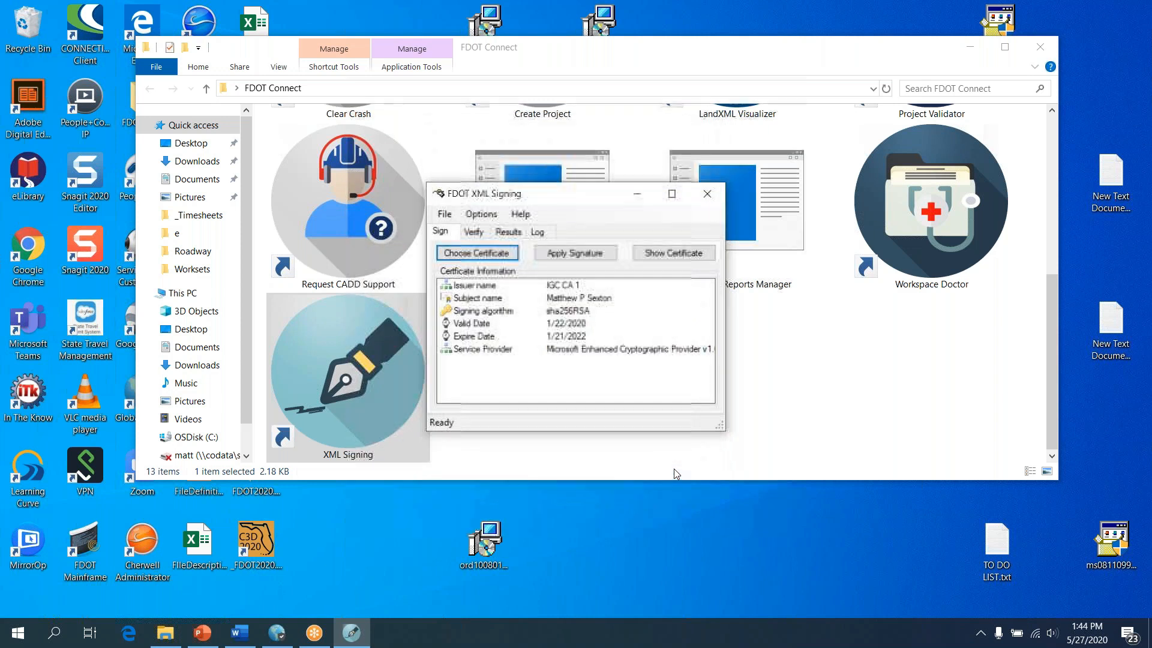
Sign all five AMG XML files in 3DDeliverables with IGC CA 1, approving the private key
left_click(473, 232)
left_click(440, 232)
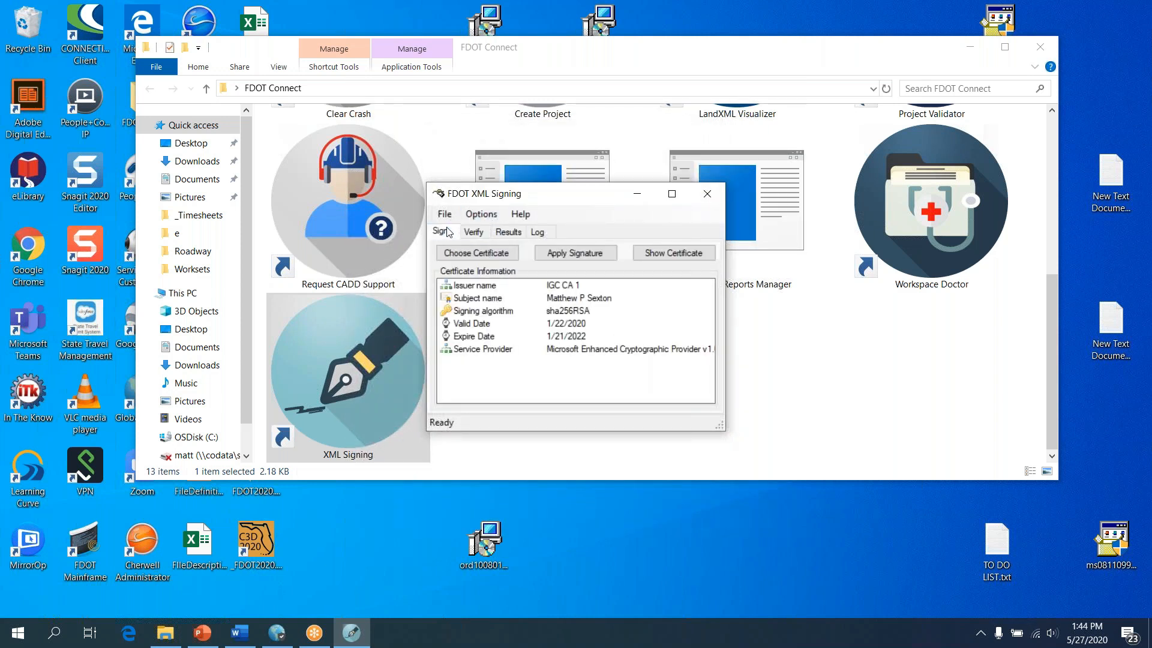
left_click(563, 253)
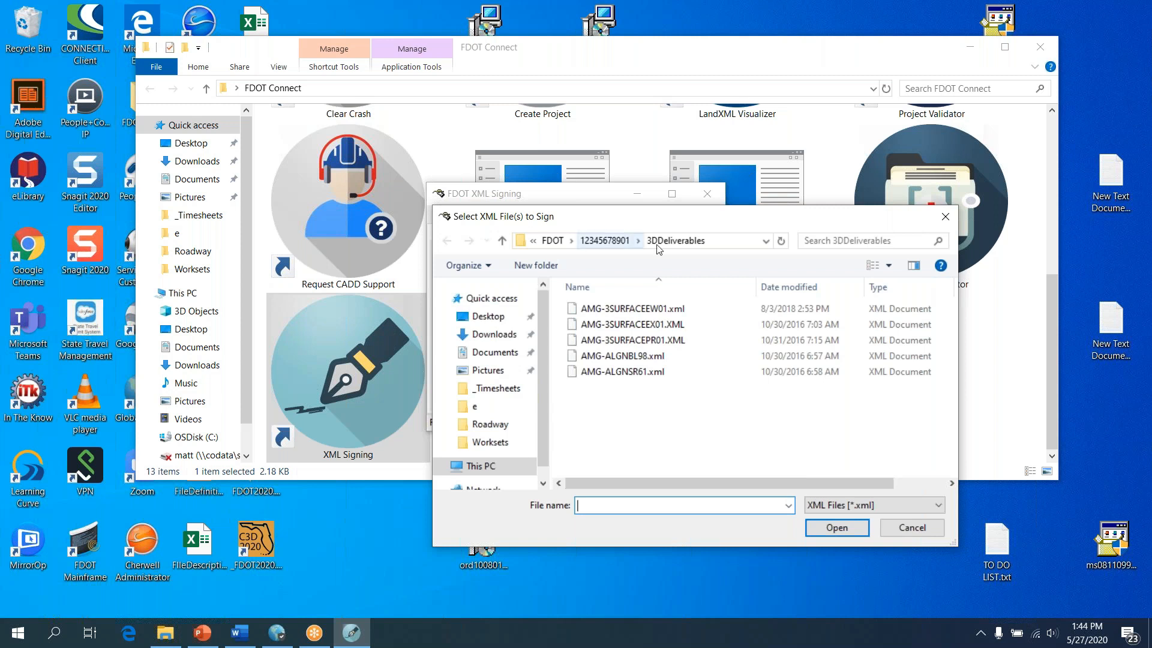
left_click(639, 314)
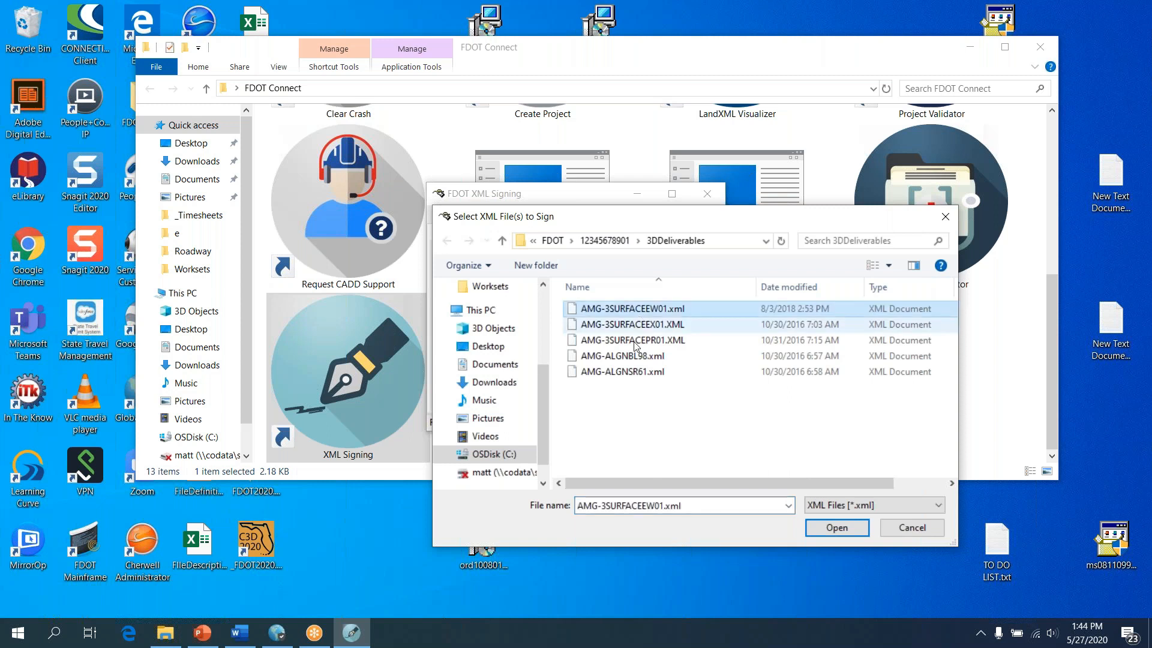
left_click(633, 373, "shift")
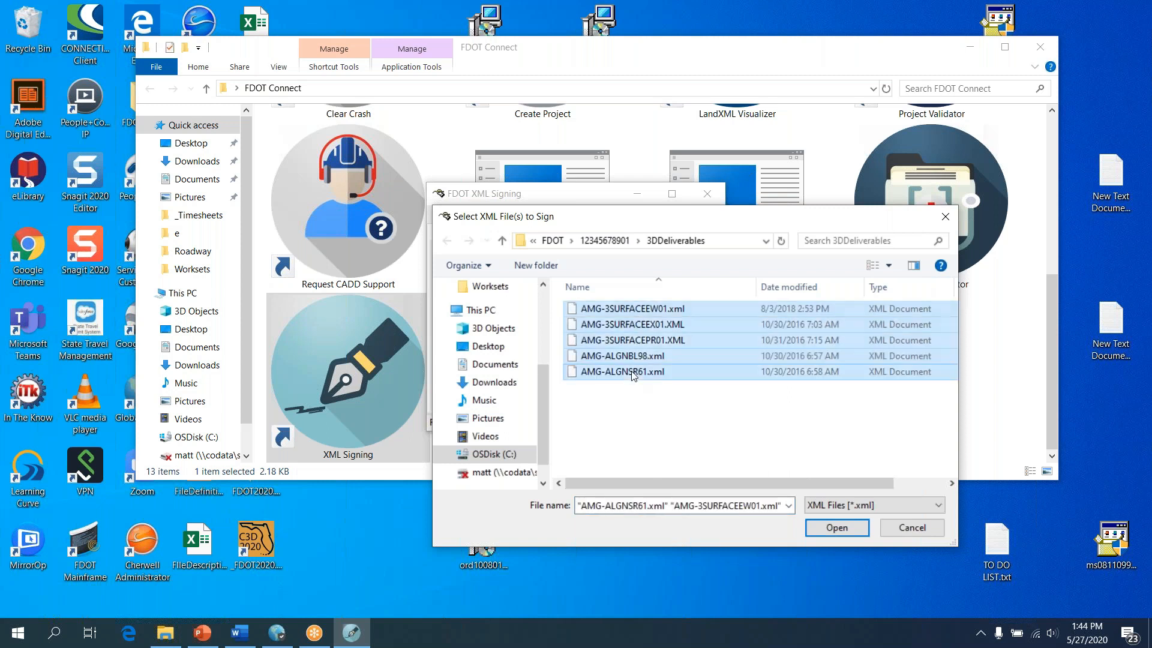
left_click(839, 528)
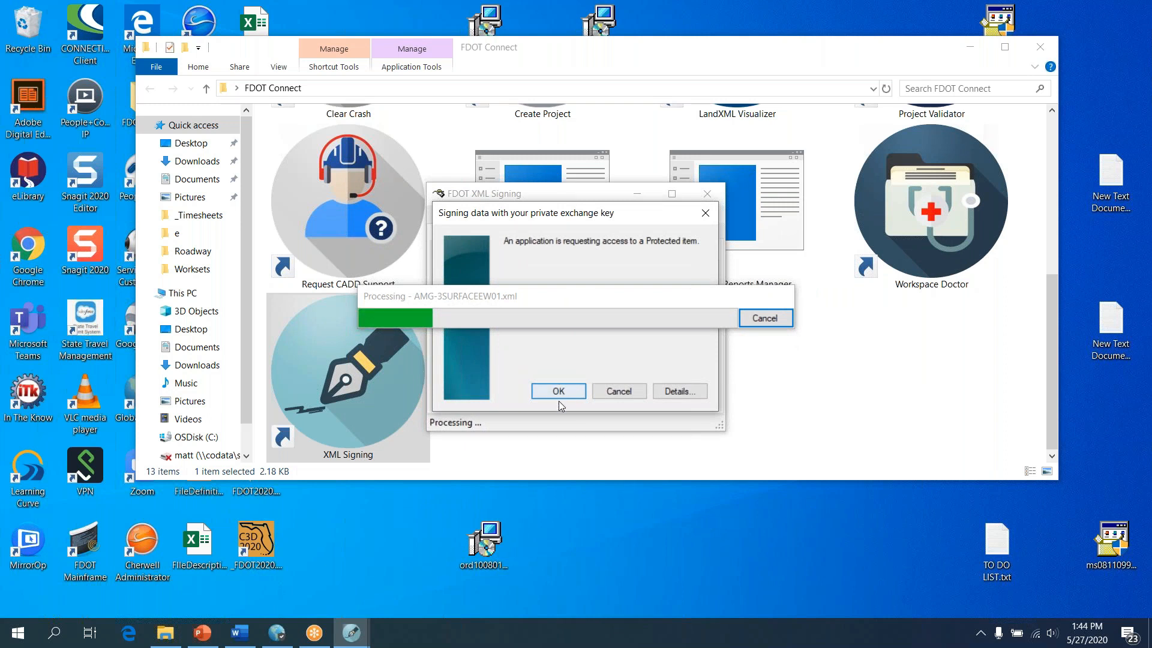
left_click(558, 391)
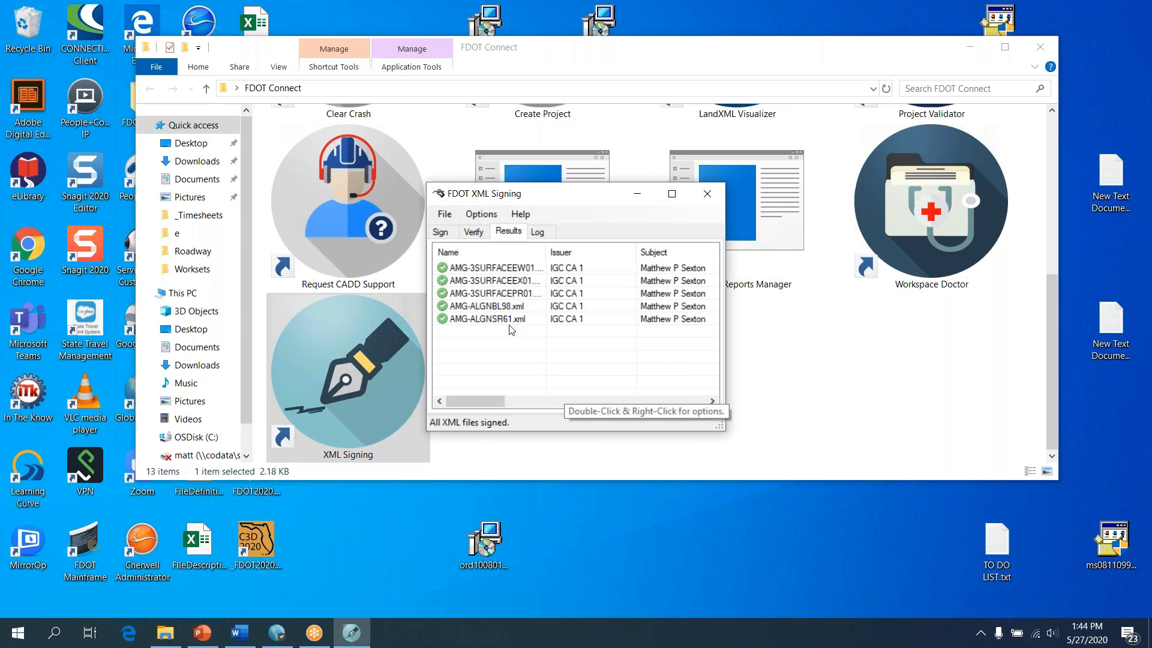
Read the Log tab's list of five _Signed.xml outputs, then close FDOT XML Signing
left_click(537, 233)
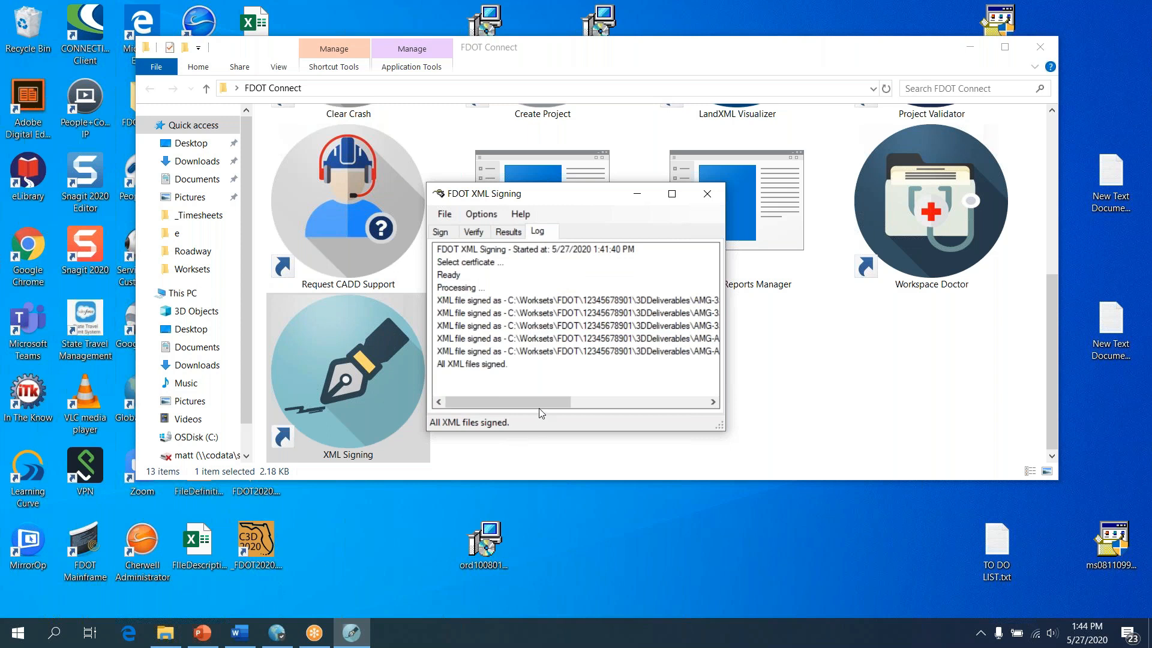
left_click_drag(539, 407, 617, 408)
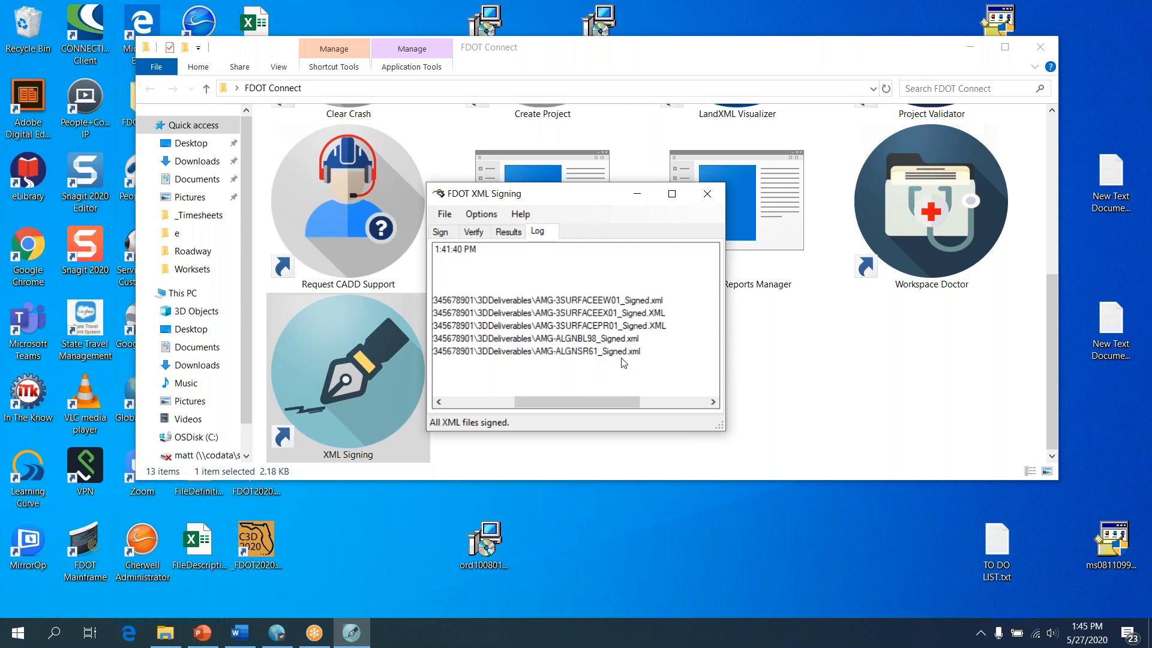
left_click_drag(589, 403, 455, 398)
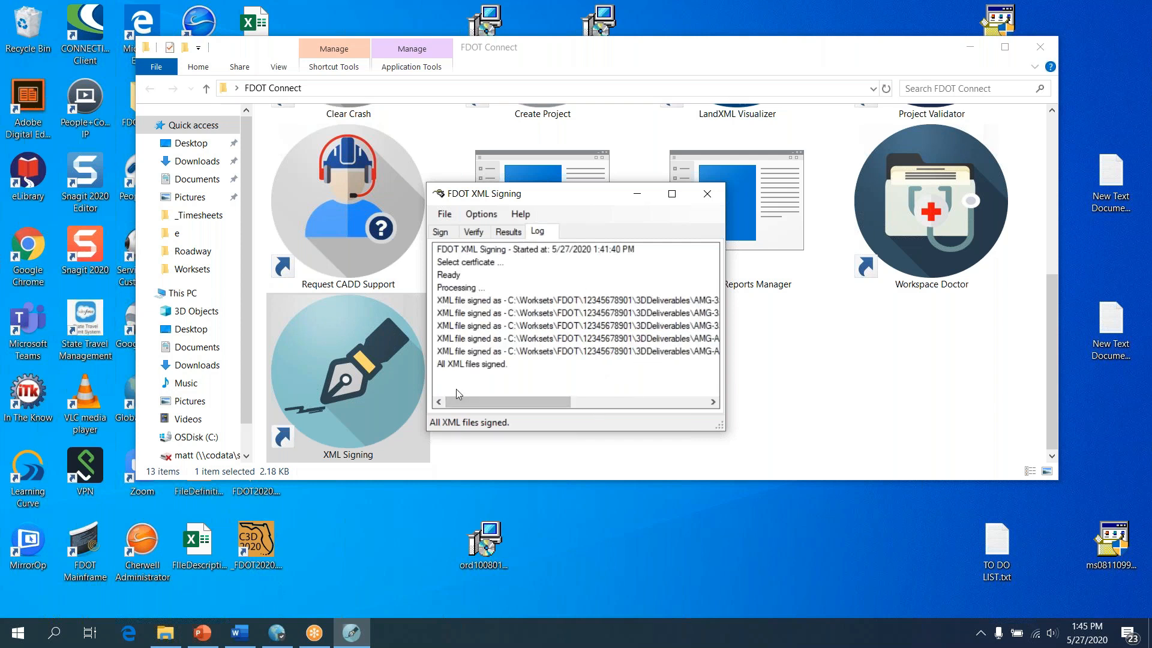
left_click(704, 194)
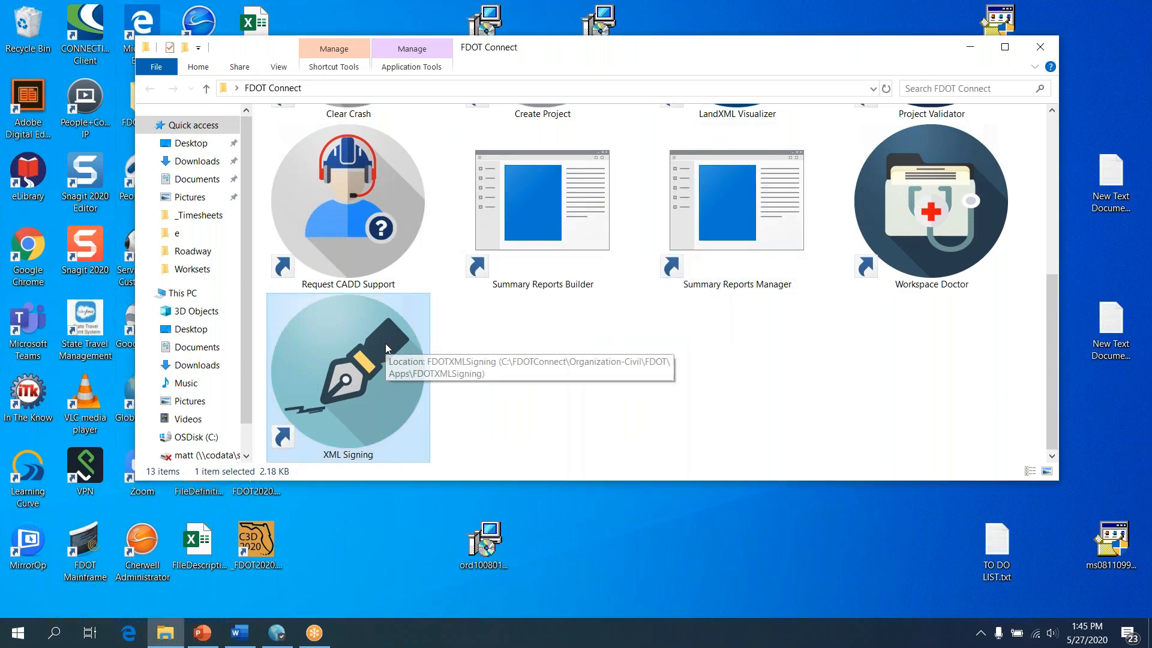
Verify the five _Signed AMG files (3SURFACEEW01, EX01, PR01, ALGNBL98, ALGNSR61) and confirm all valid
double_click(386, 346)
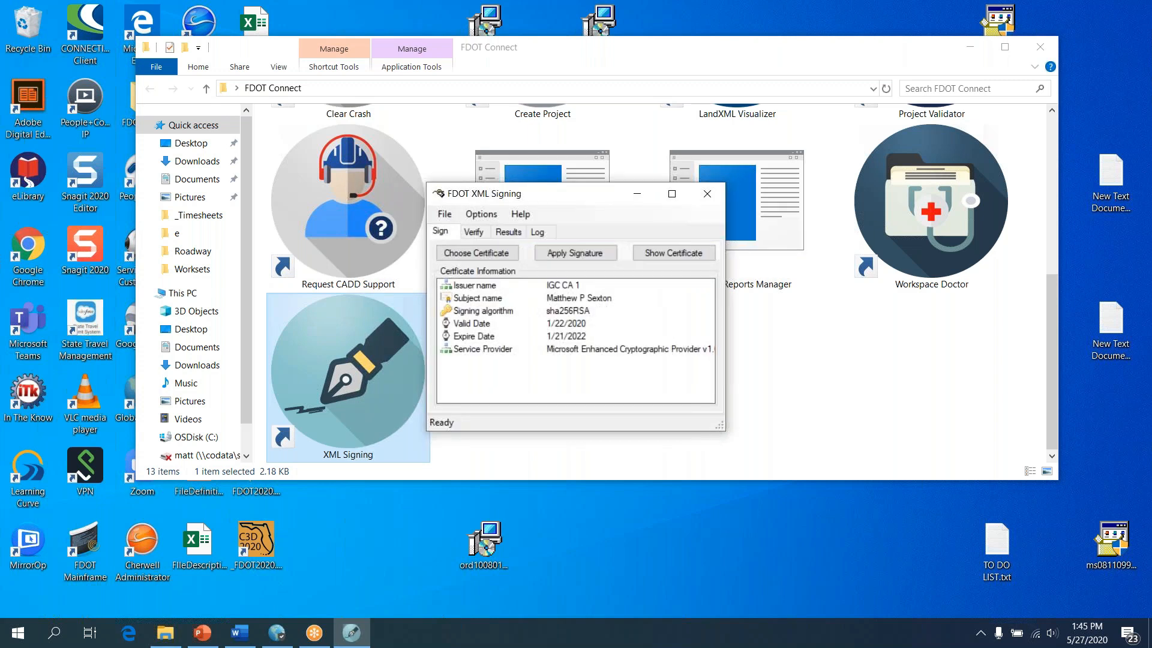
left_click(489, 234)
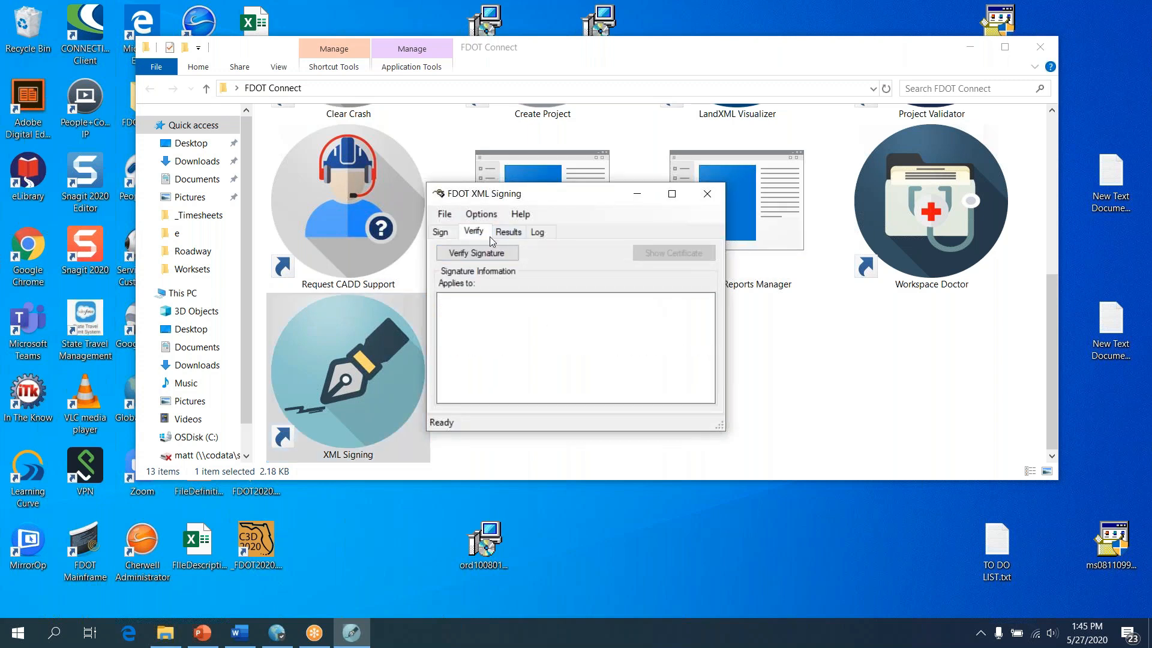
left_click(496, 254)
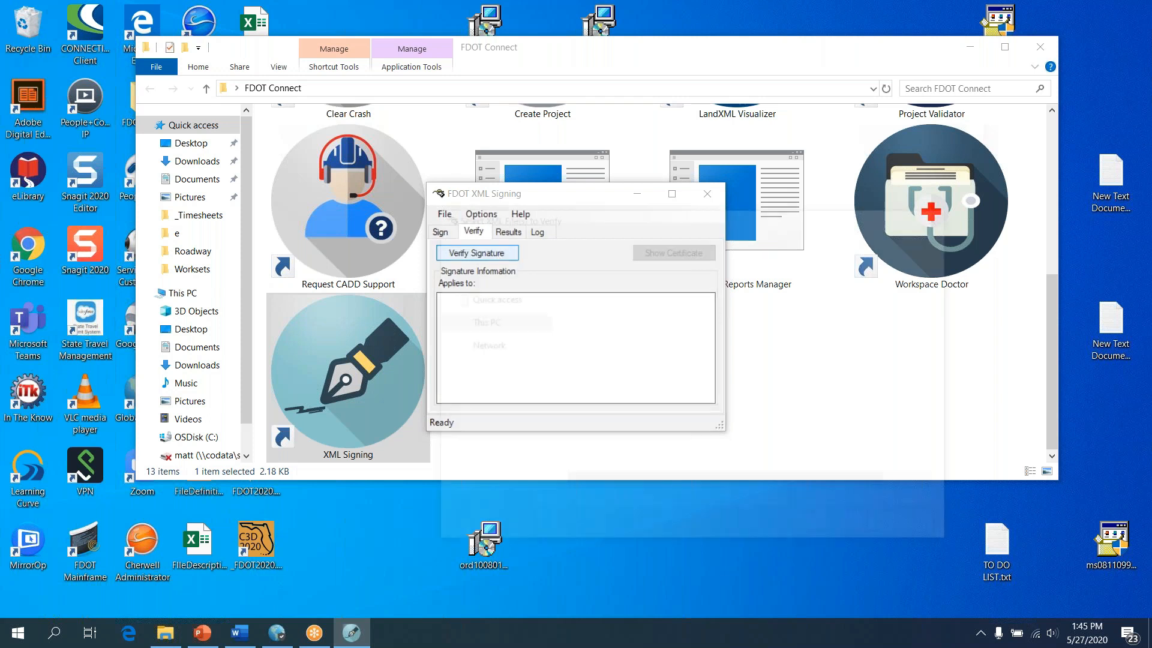
left_click(633, 325)
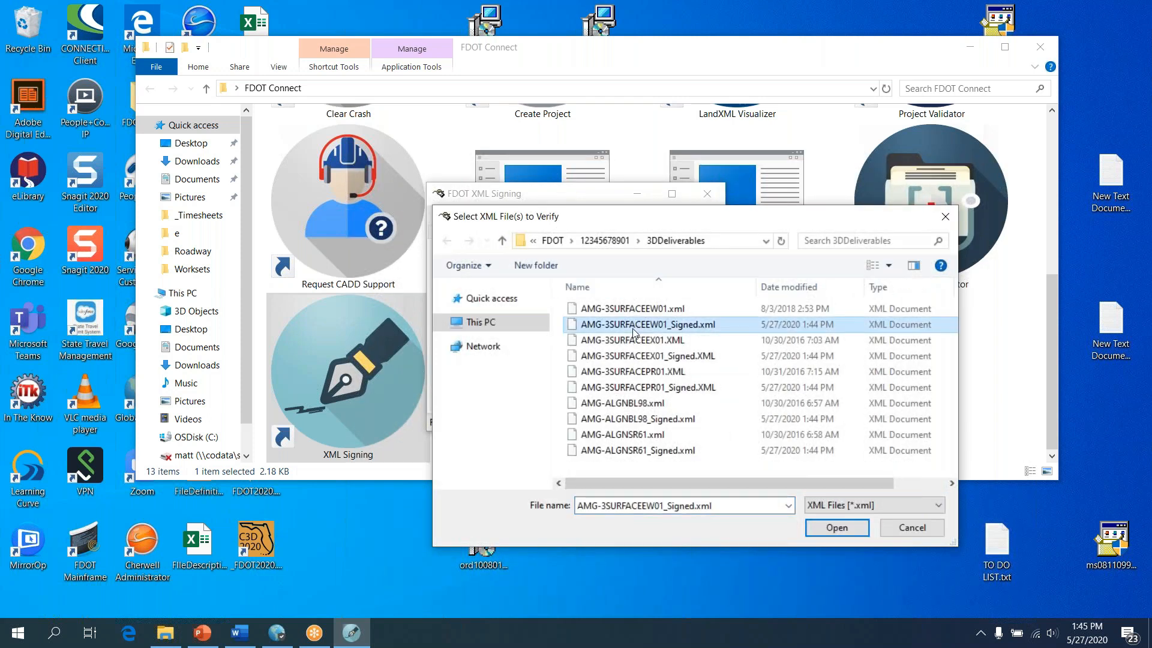
left_click(648, 356, "ctrl")
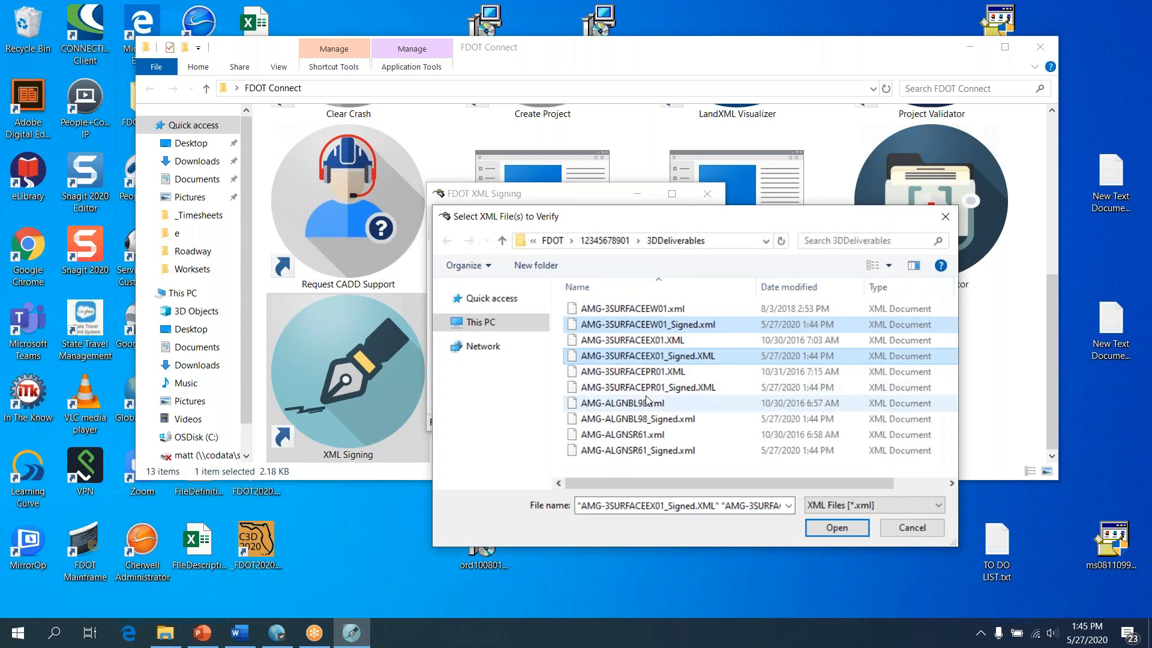
left_click(648, 387, "ctrl")
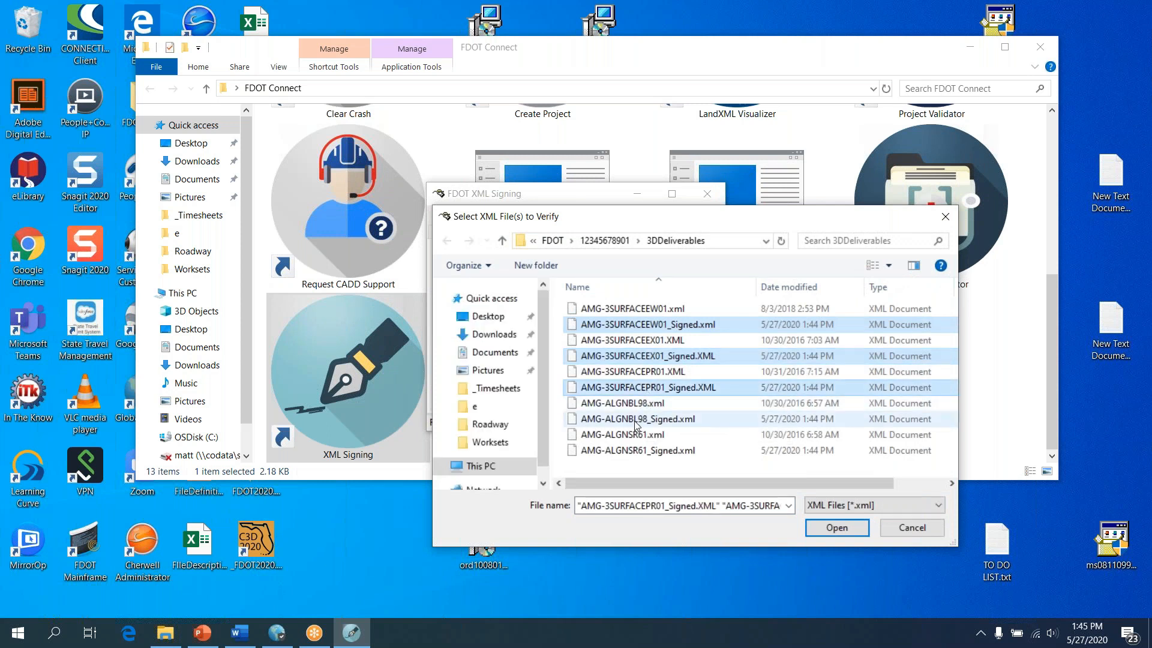
left_click(636, 421, "ctrl")
left_click(643, 451, "ctrl")
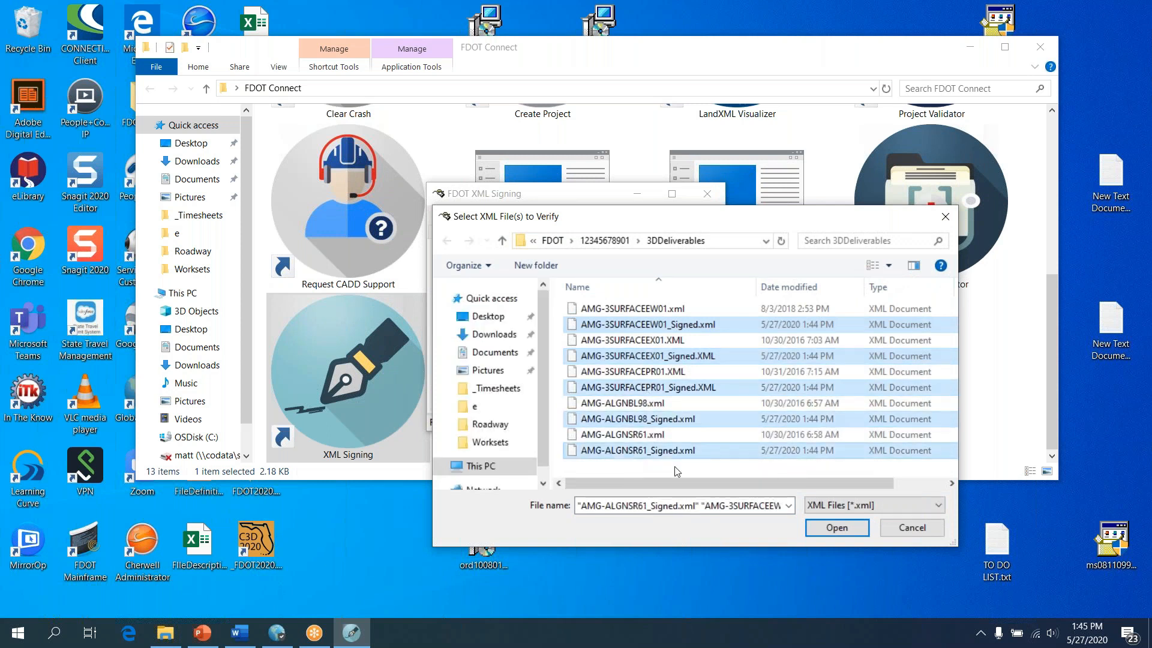
left_click(846, 532)
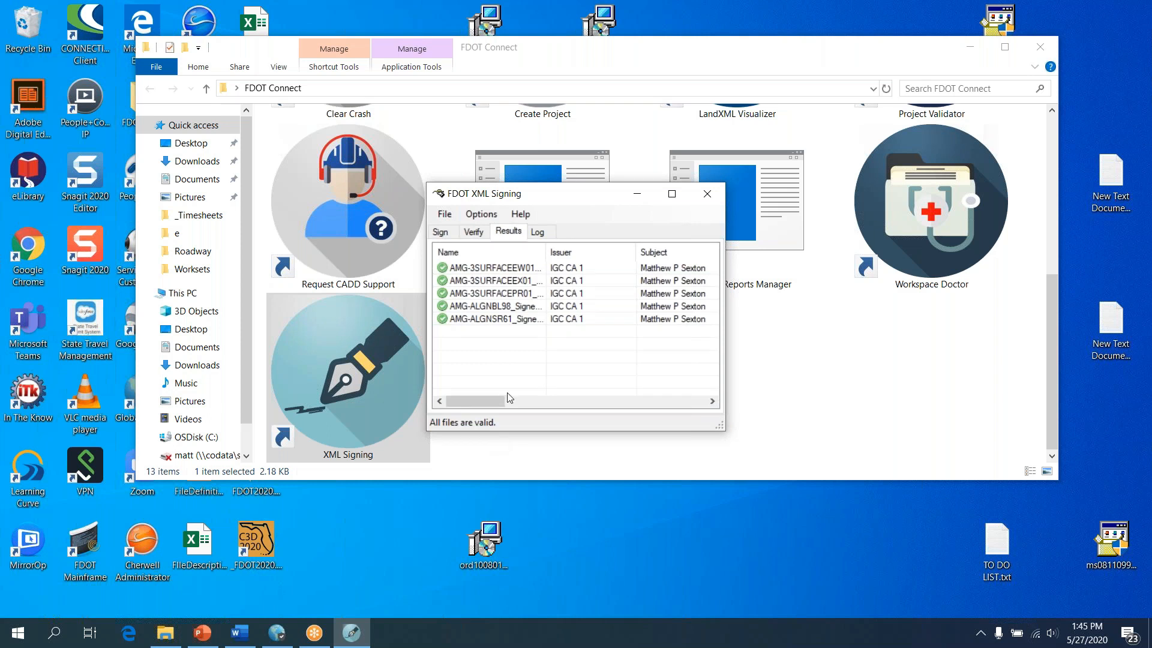
left_click(708, 193)
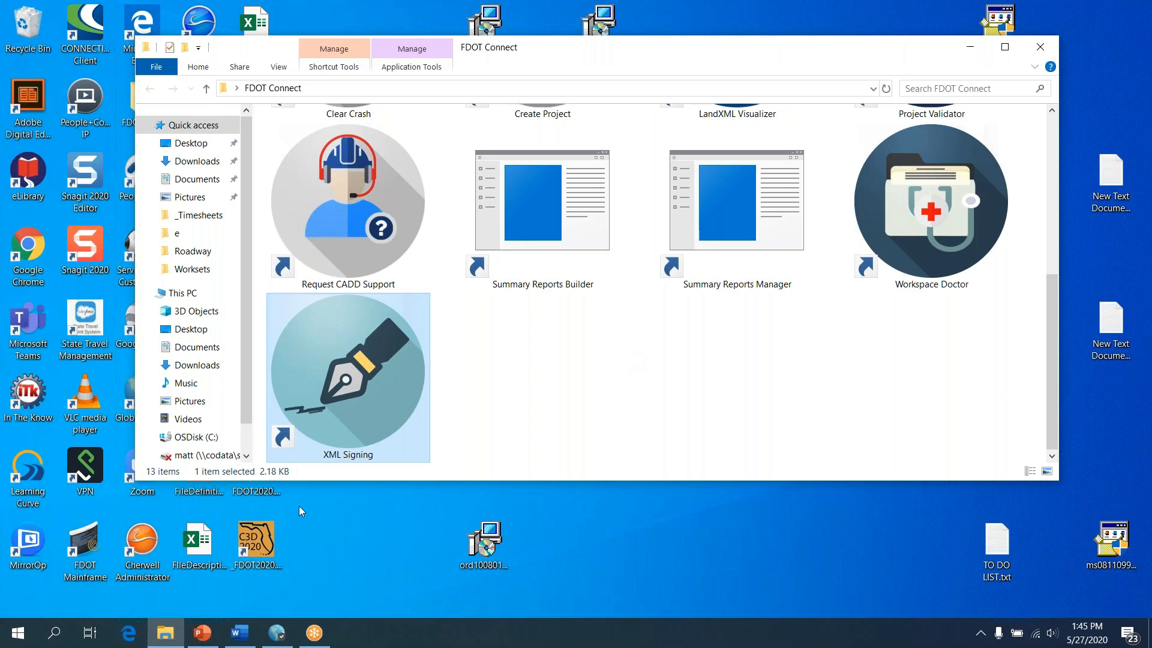
In the Start app list, expand Autodesk Civil 3D 2020 - English to reveal Attach Digital Signatures
left_click(12, 636)
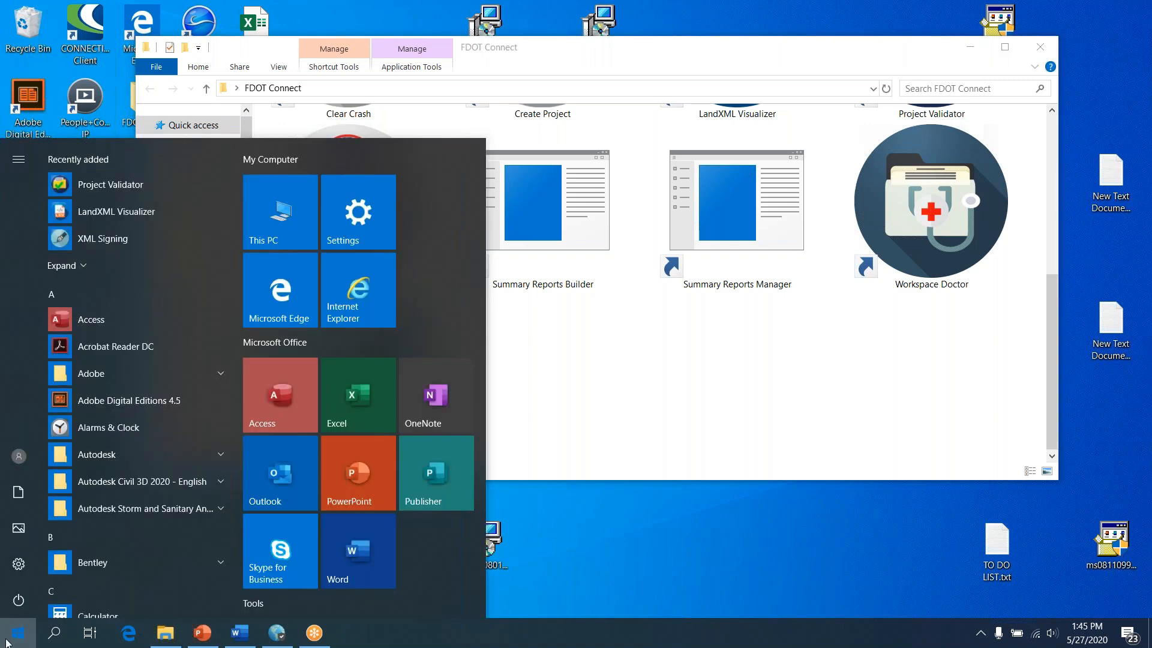
left_click(9, 639)
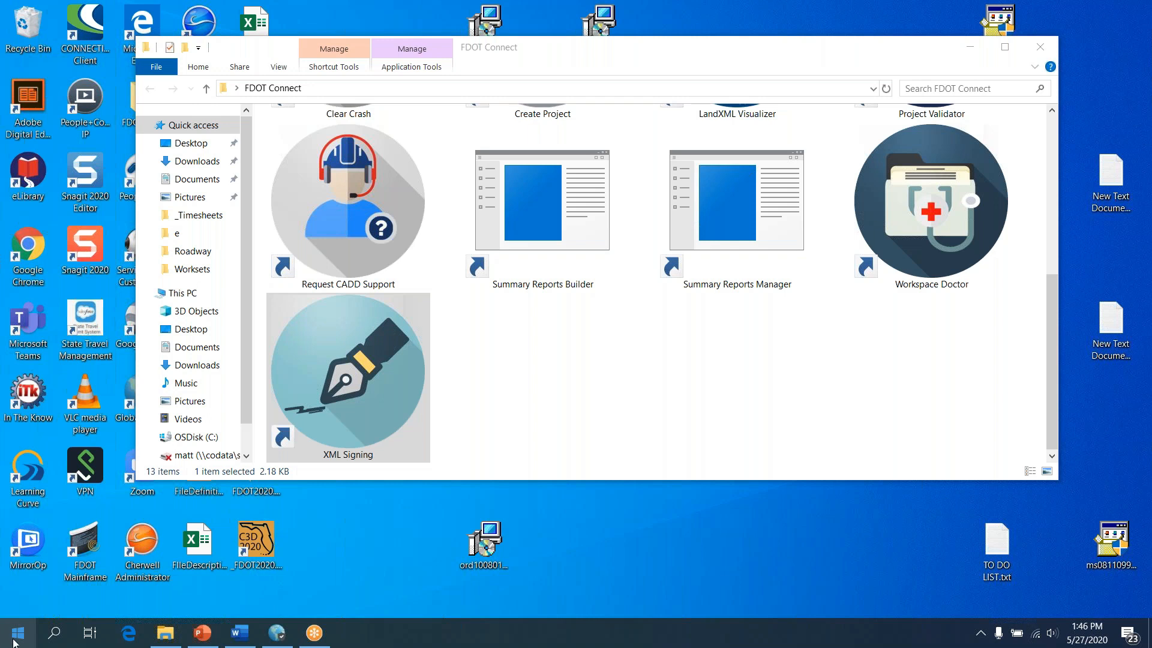
left_click(17, 632)
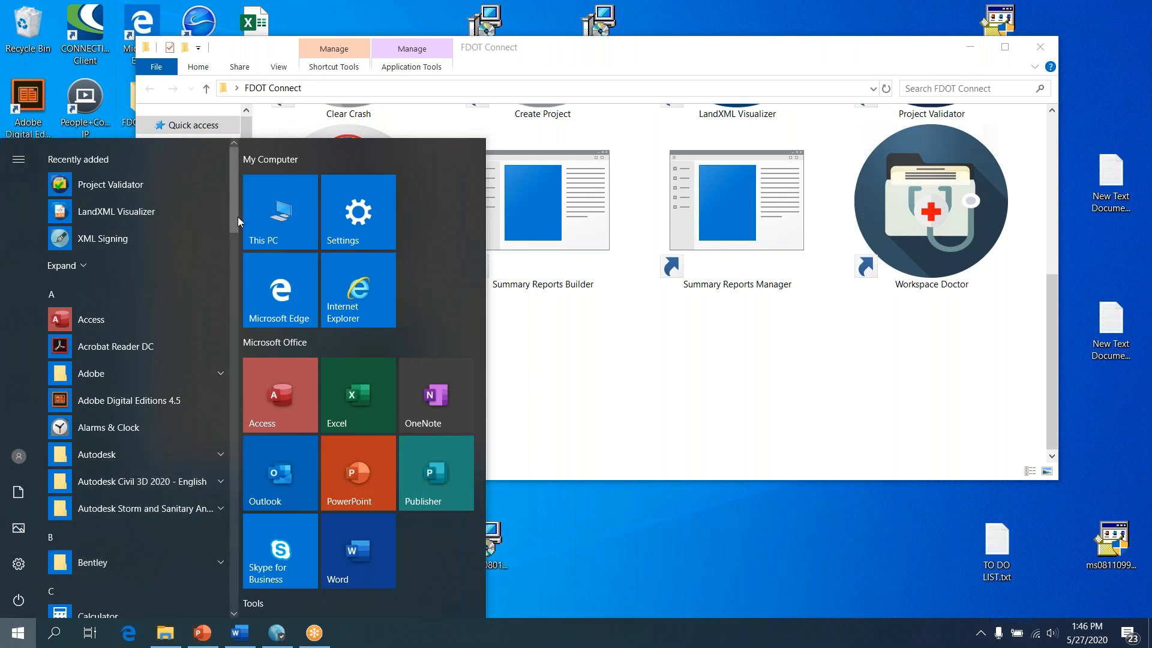
scroll(238, 219, "down", 1)
mouse_move(236, 222)
left_mouse_down()
mouse_move(228, 346)
mouse_move(228, 239)
left_mouse_up()
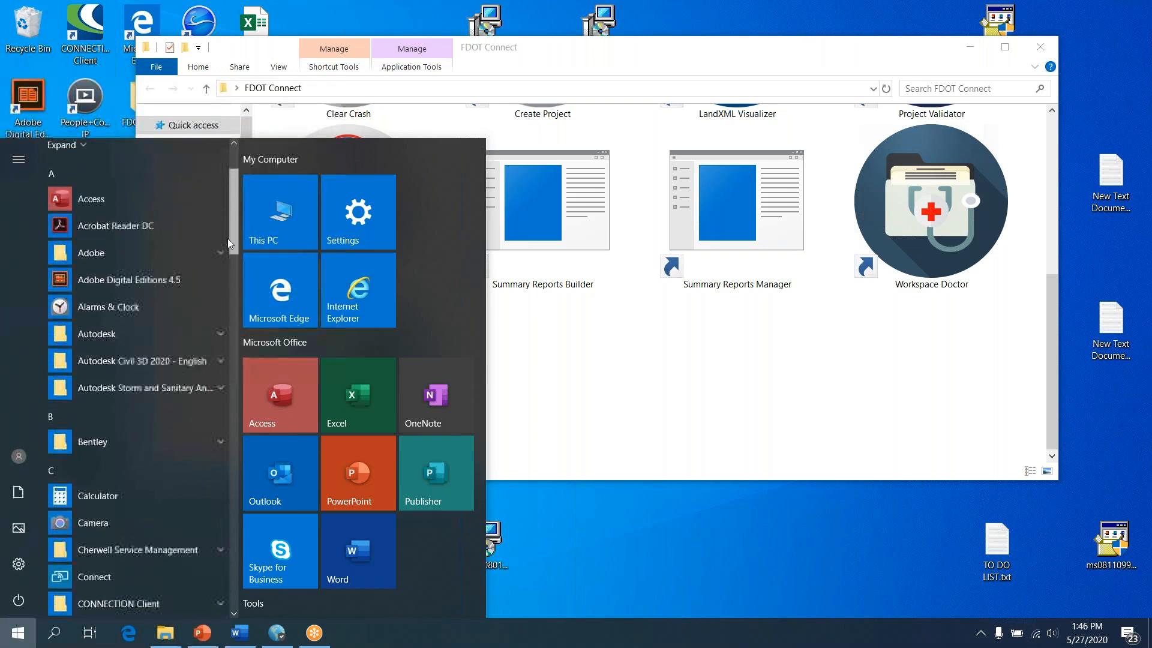
left_click(140, 358)
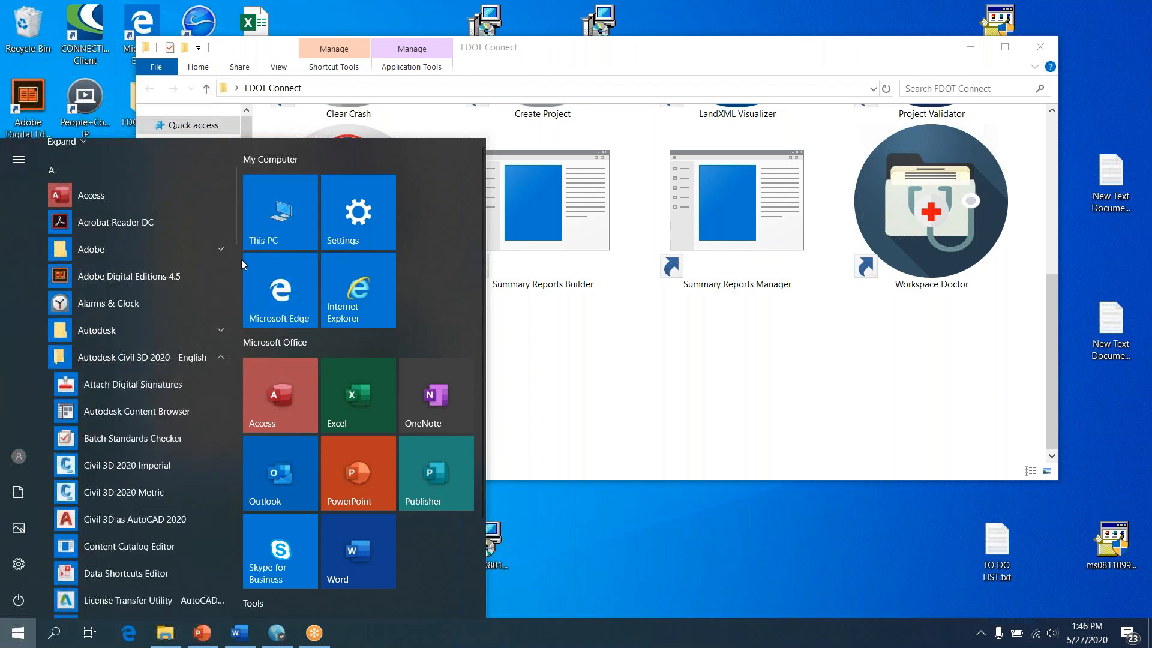
left_click_drag(234, 229, 233, 235)
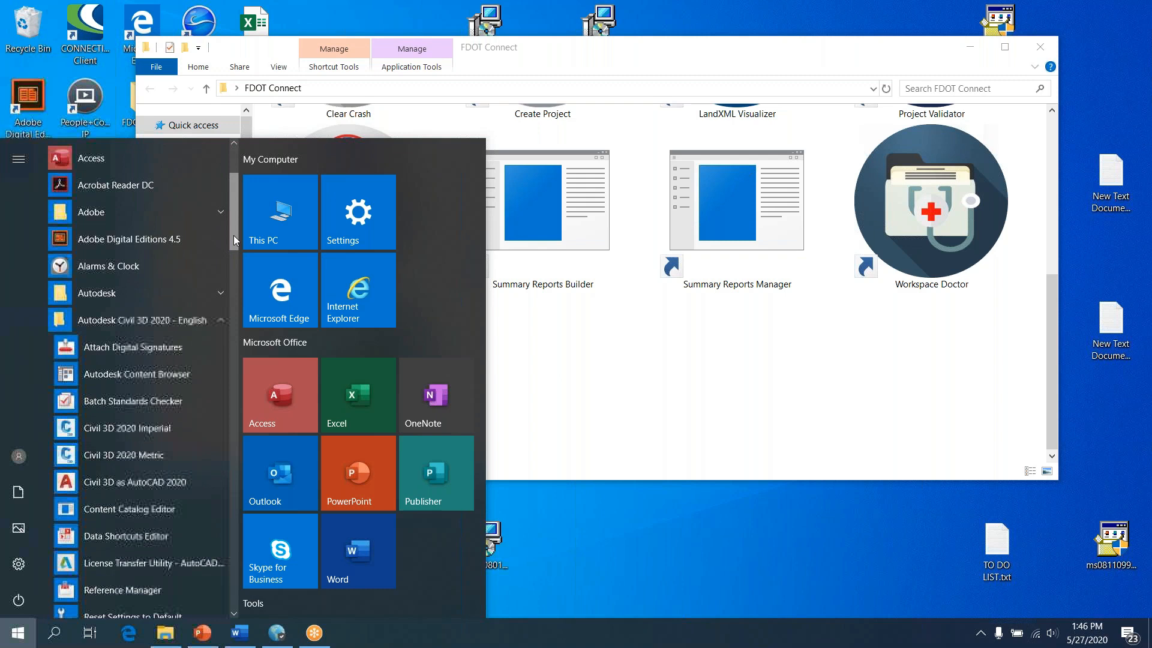
Launch Attach Digital Signatures, add MODLRD01.dwg from Roadway, and select the IGC CA 1 certificate
left_click(149, 347)
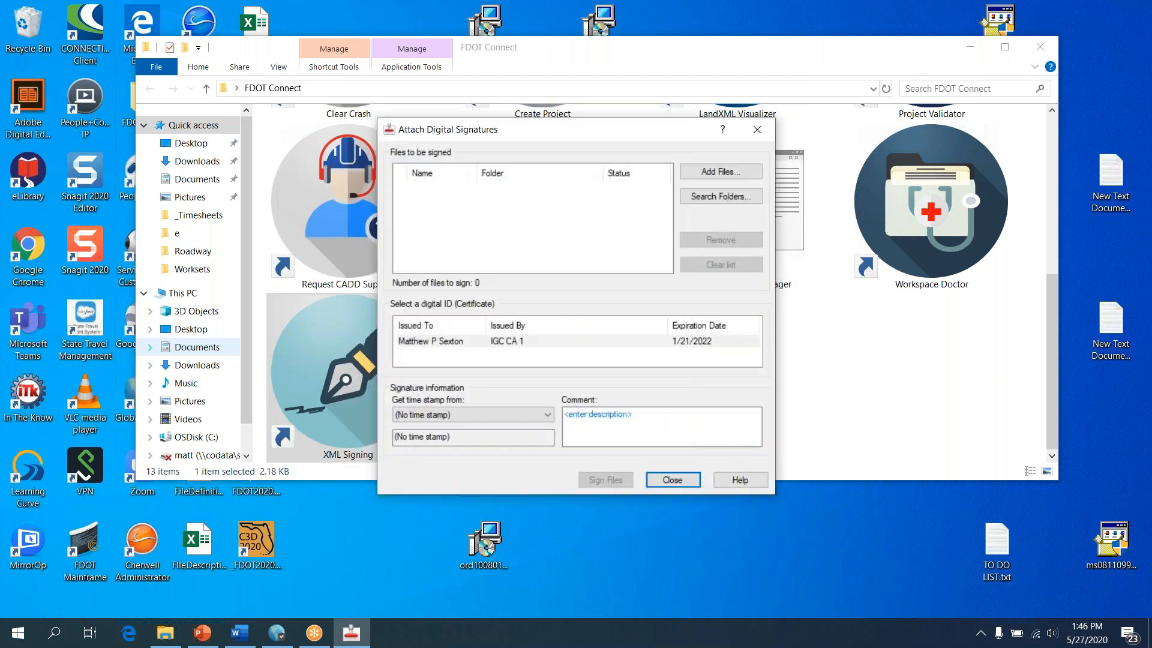
left_click(732, 174)
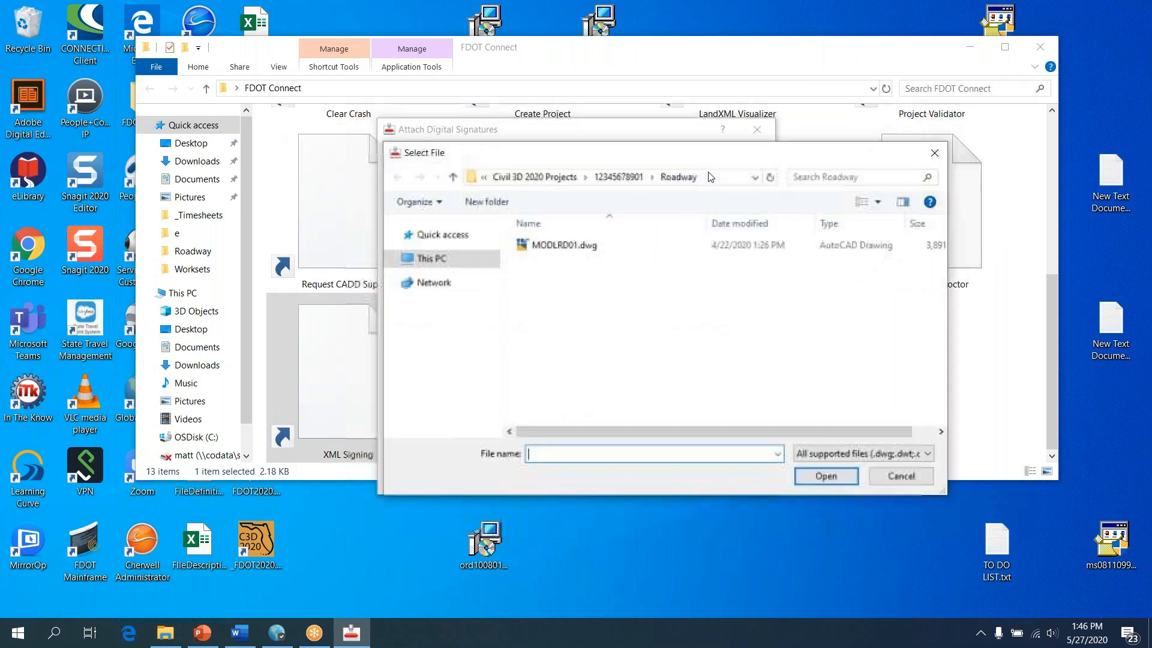
left_click(586, 244)
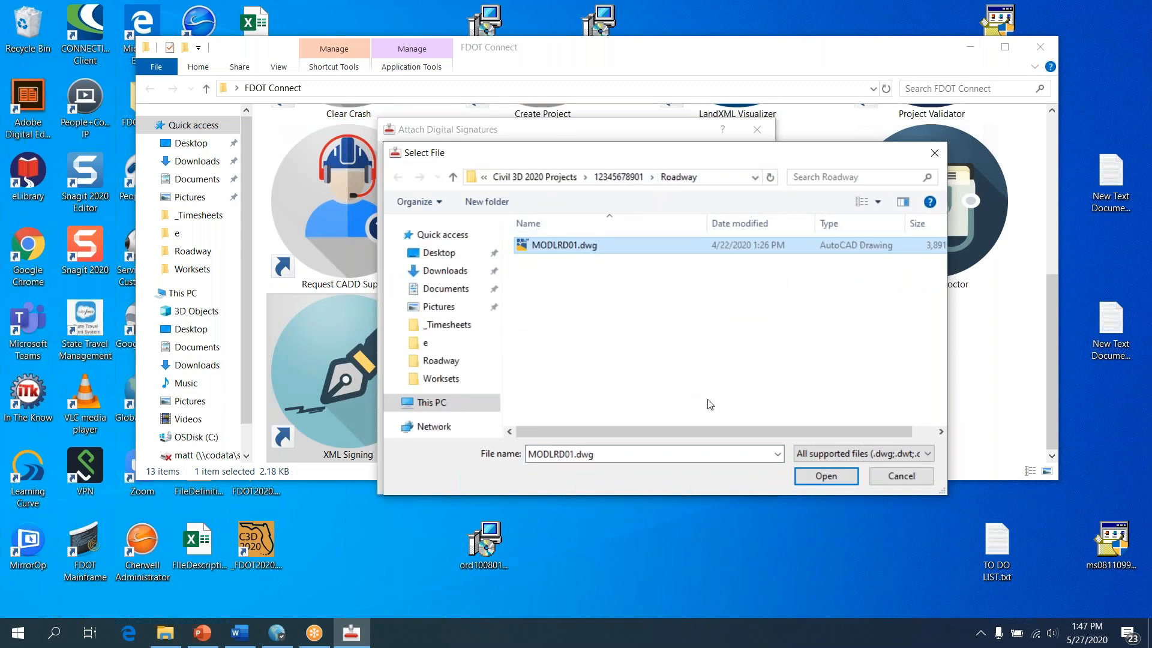
left_click(826, 476)
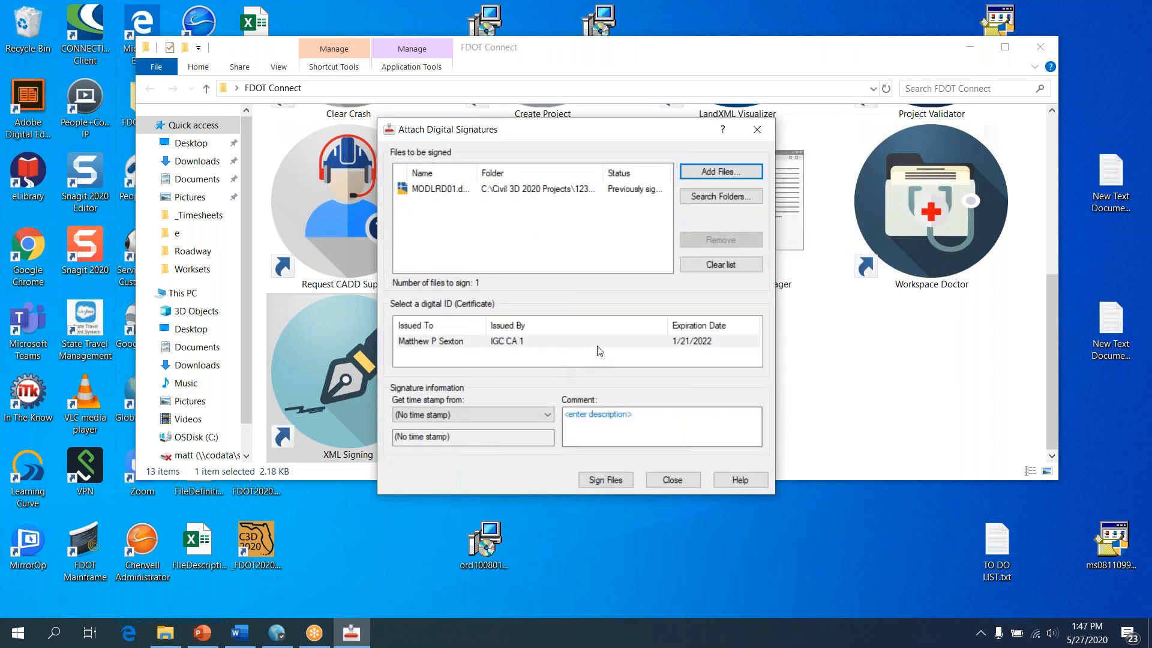
left_click(420, 342)
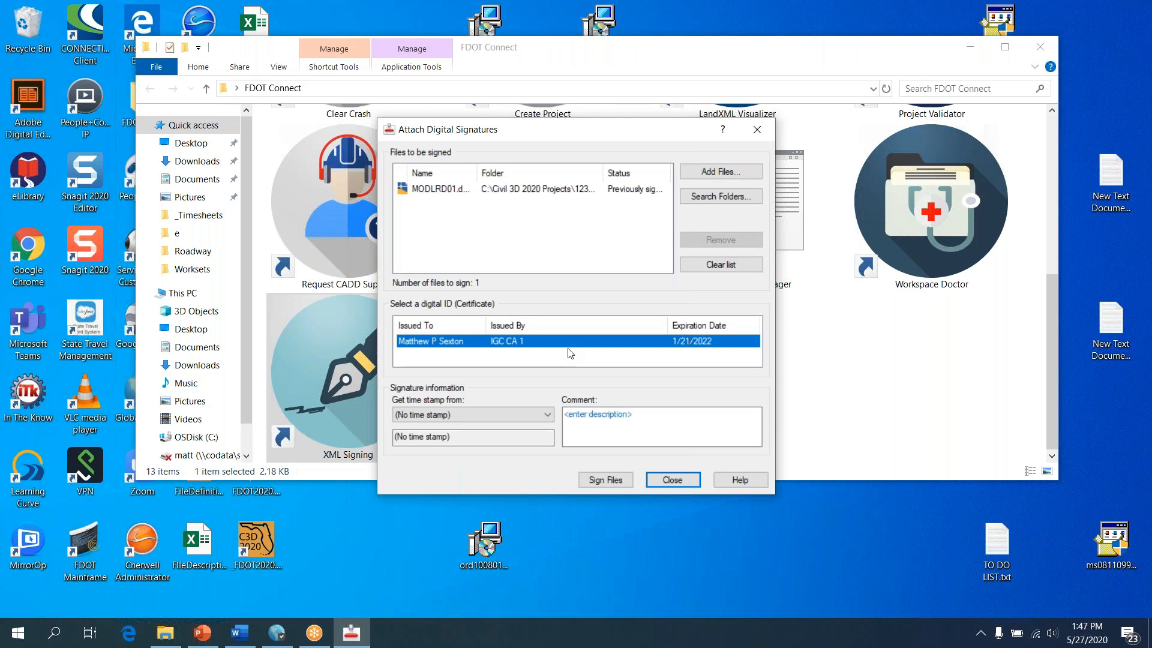
Set the time stamp to Time from this computer and enter the official-record signature comment
left_click(524, 419)
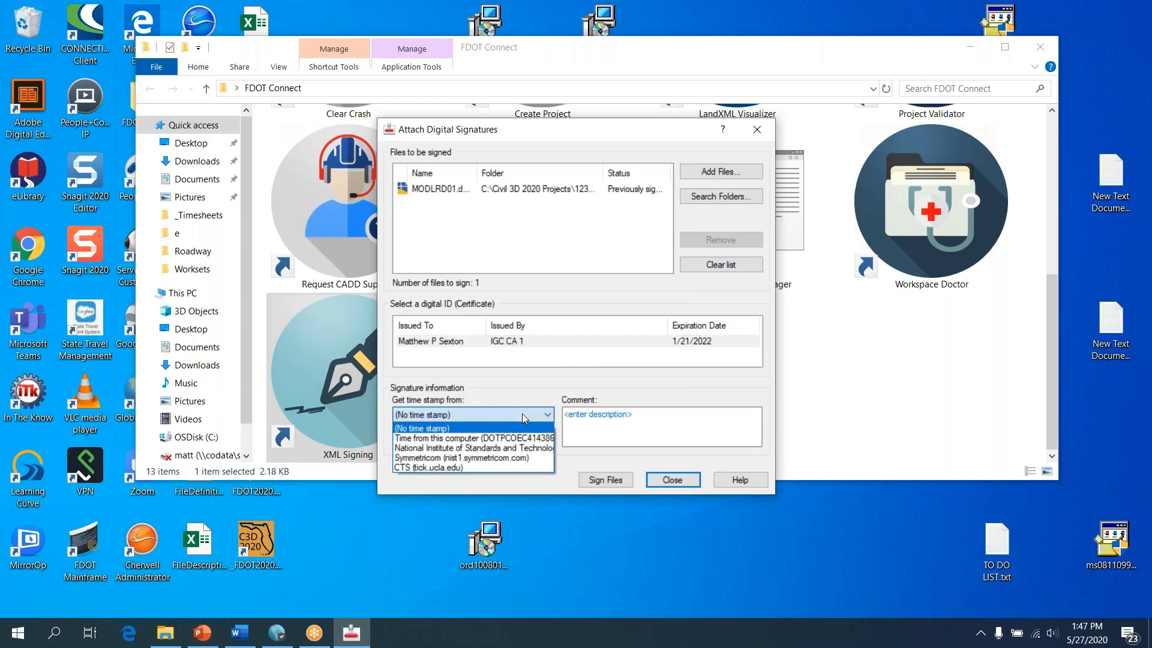
left_click(493, 439)
left_click(624, 419)
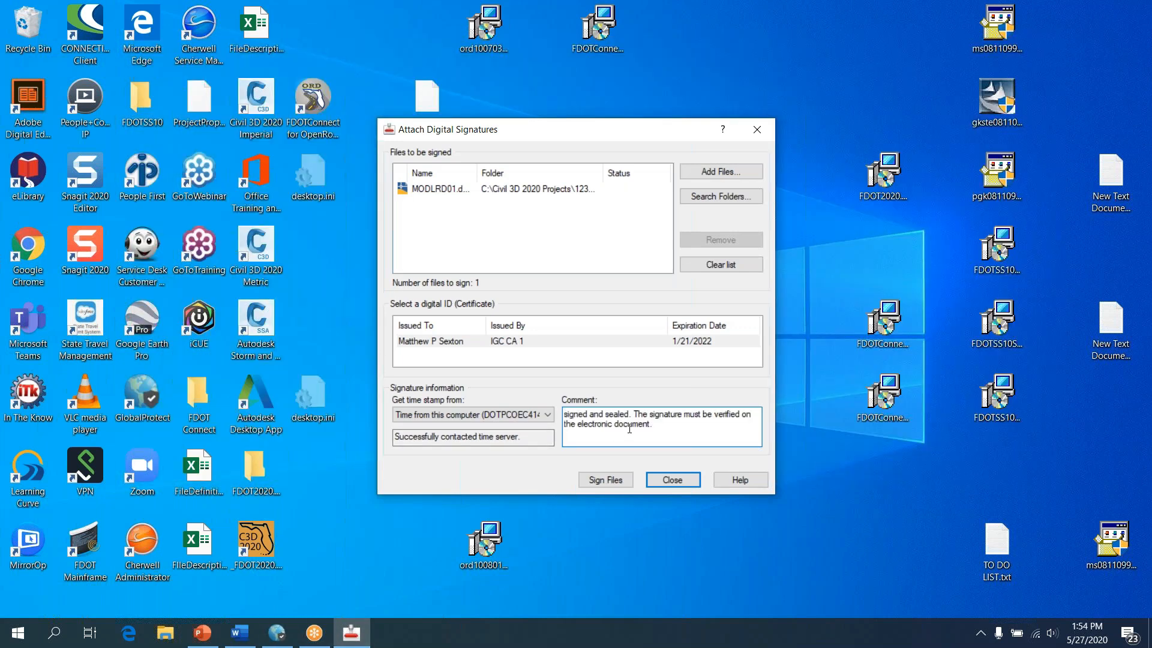
key("ctrl+Home")
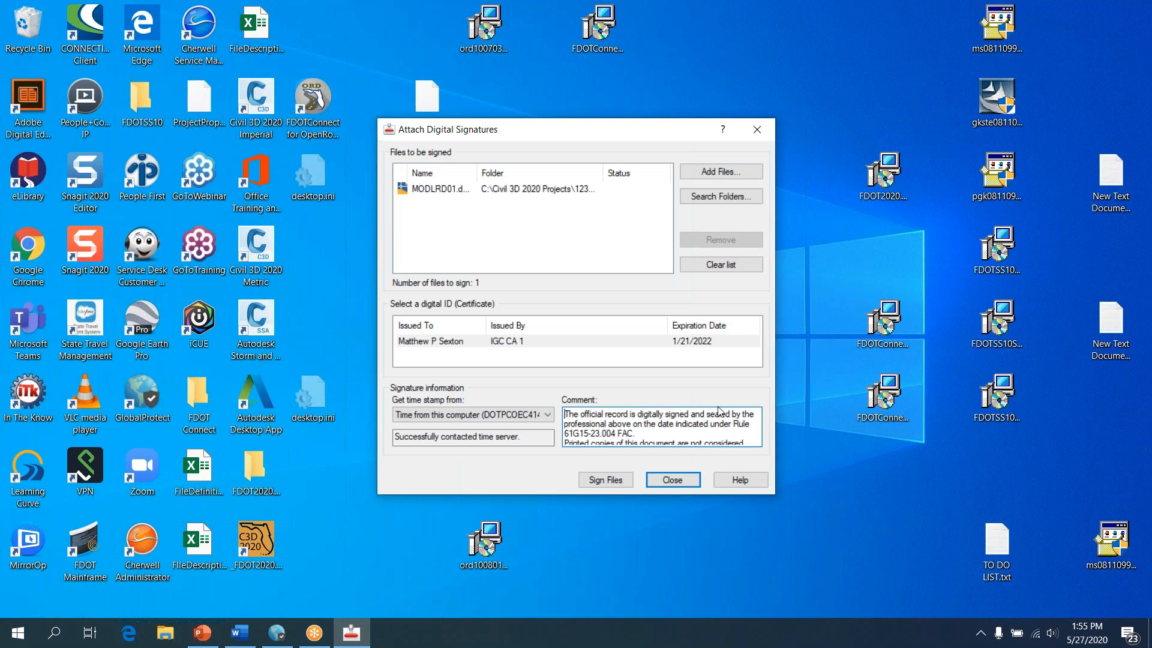
Sign MODLRD01.dwg, allowing private-key use, close the utility, and launch Civil 3D 2020 with FDOT setup
left_click(597, 479)
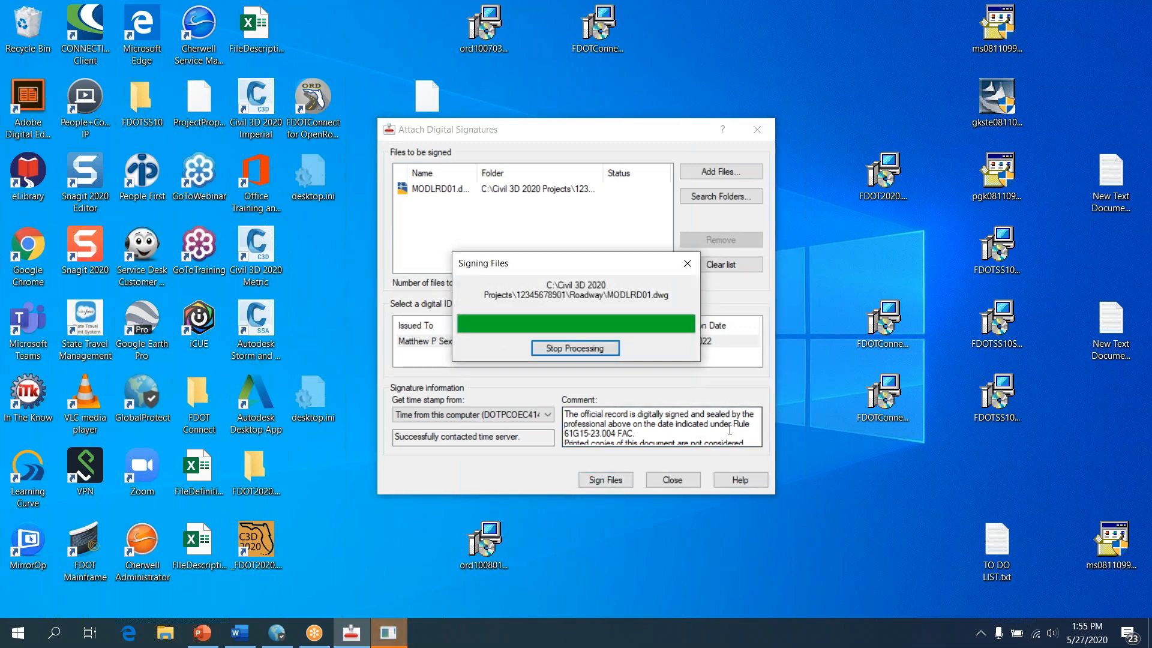
left_click(389, 634)
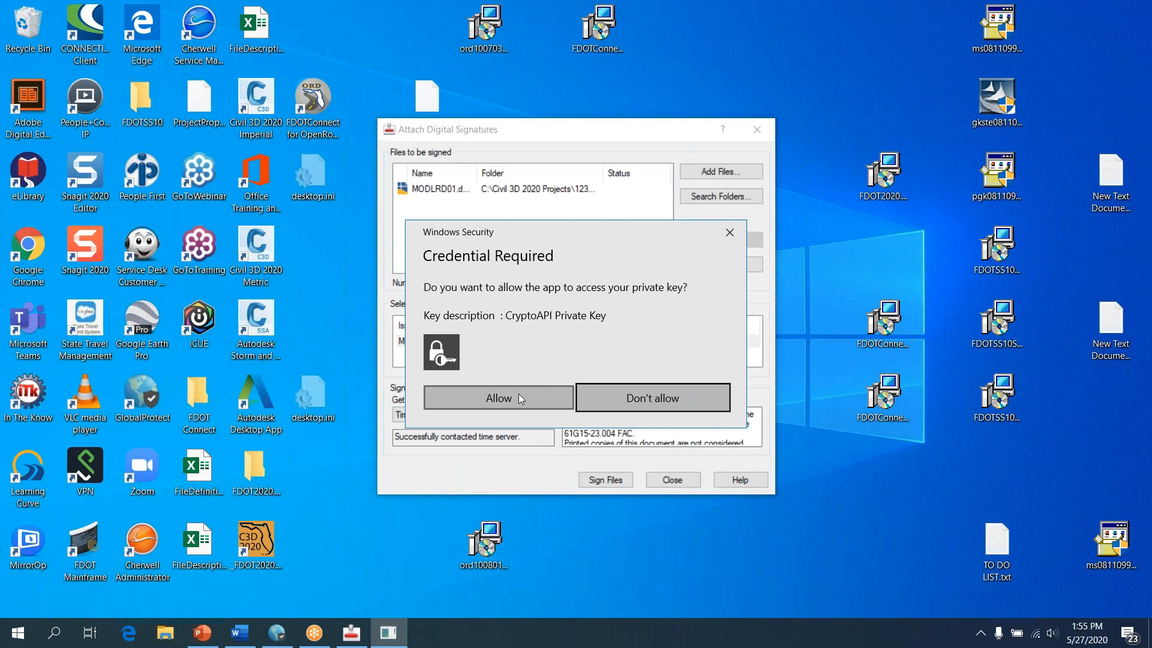
left_click(520, 397)
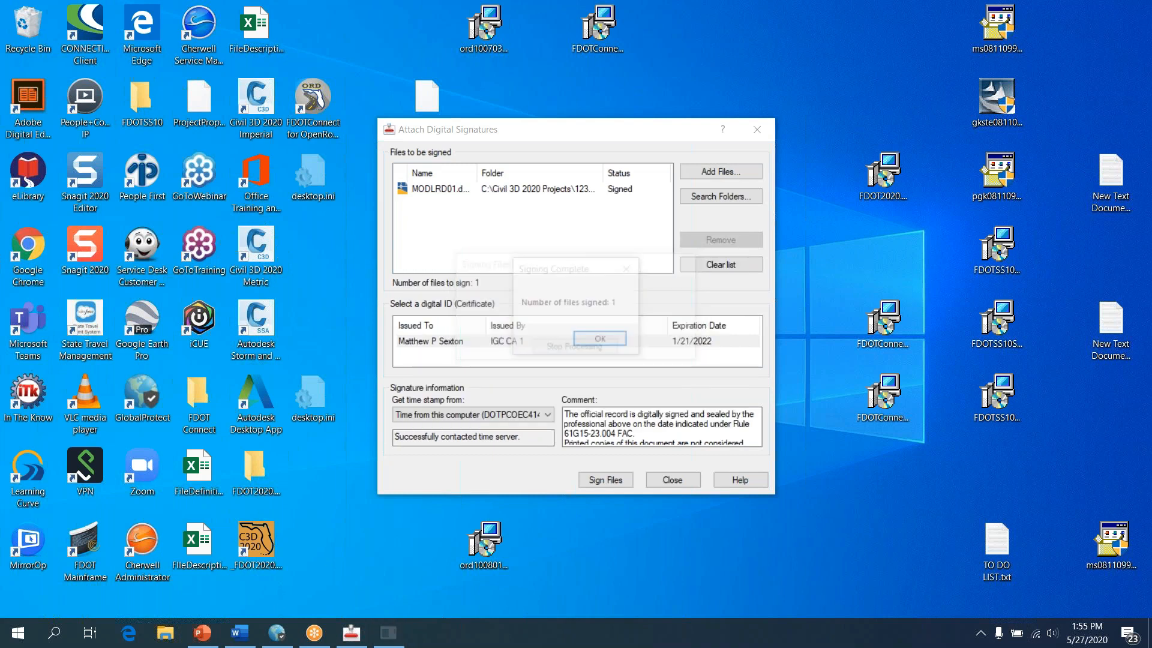
left_click(602, 340)
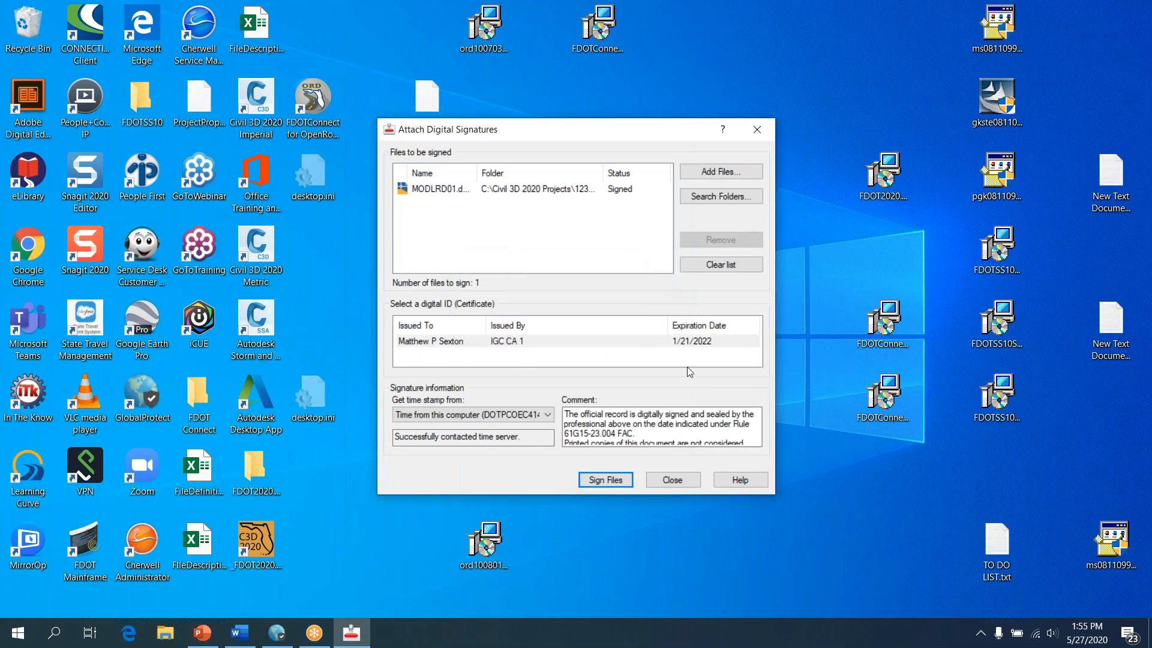
left_click(663, 480)
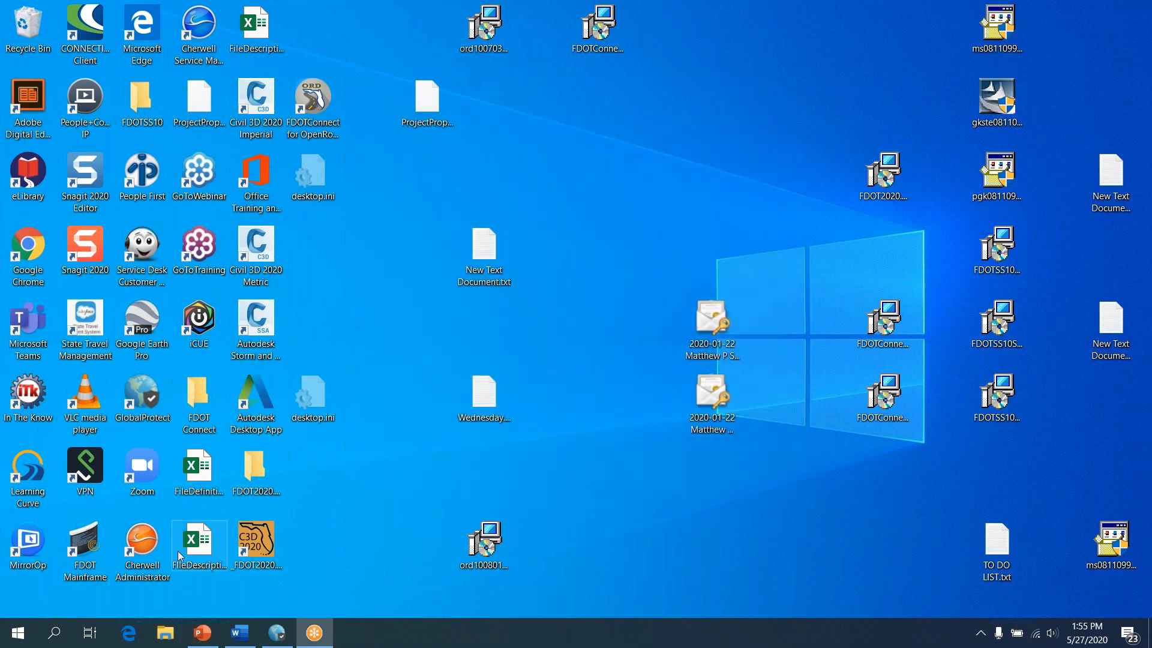
left_click(276, 543)
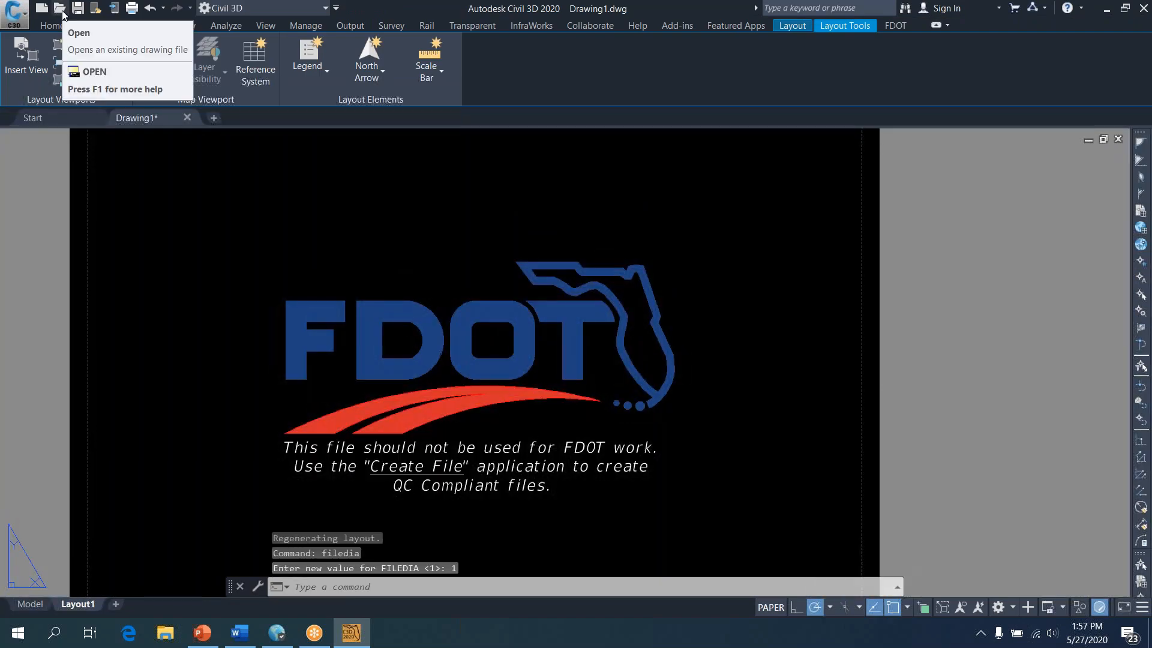
Start opening the signed MODLRD01.dwg drawing from the Quick Access Toolbar
left_click(63, 14)
Open MODLRD01.dwg read-only to display its digital signature contents
left_click(950, 574)
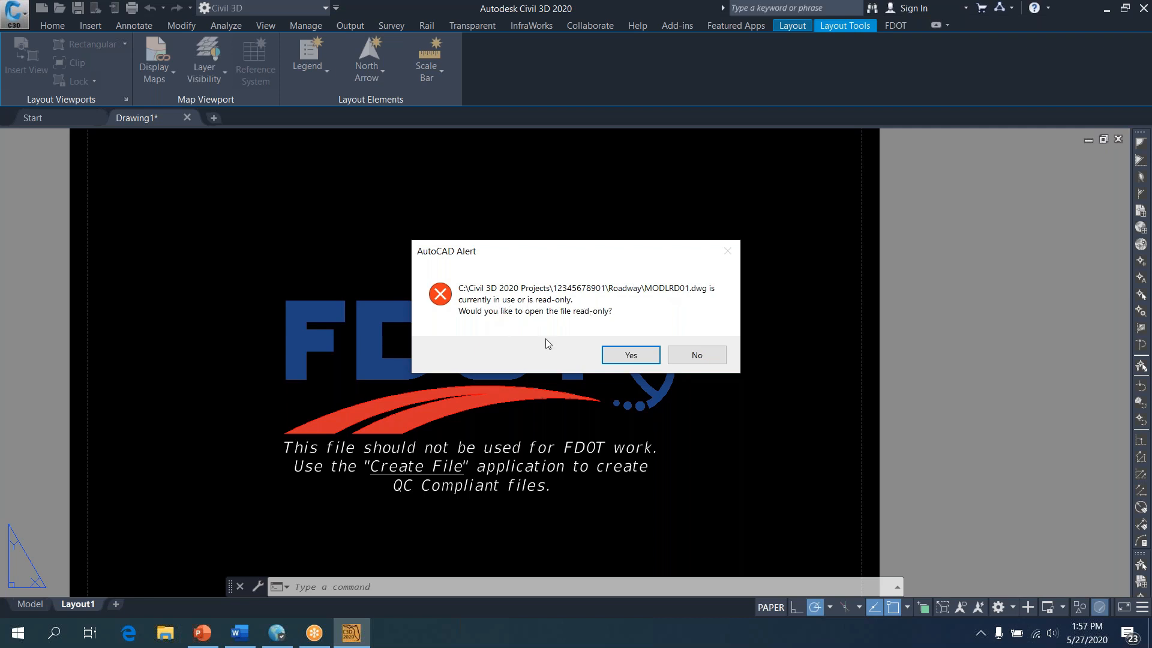
left_click(632, 356)
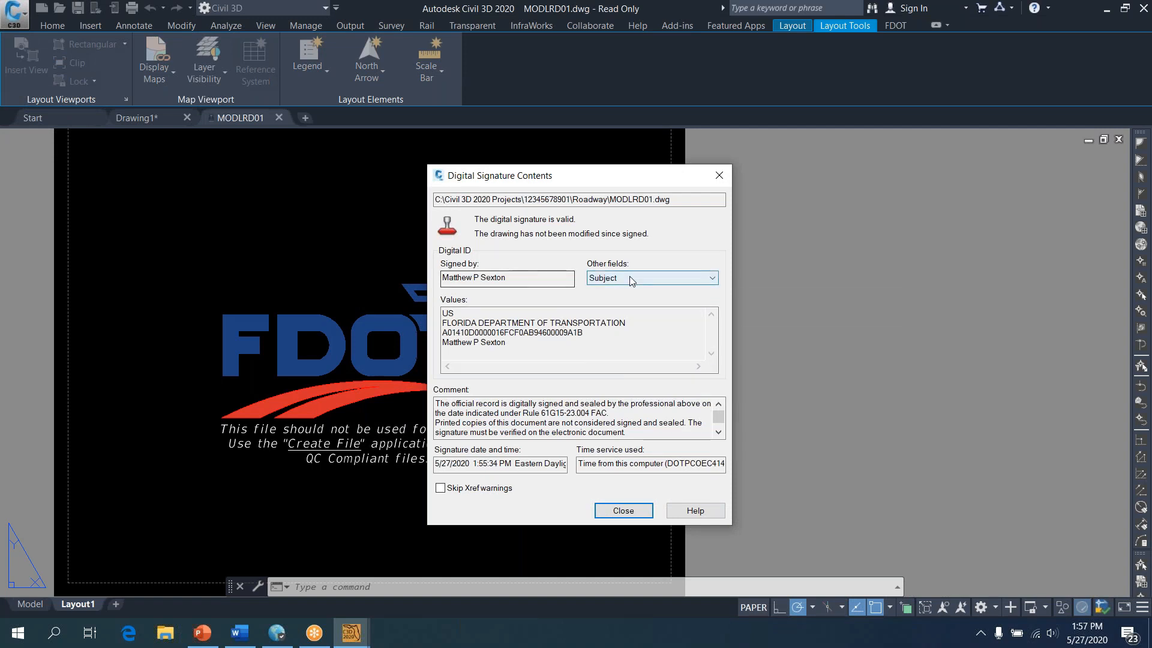
Review the signature comment, close Digital Signature Contents, and start validating the drawing's signature
left_click_drag(436, 403, 646, 452)
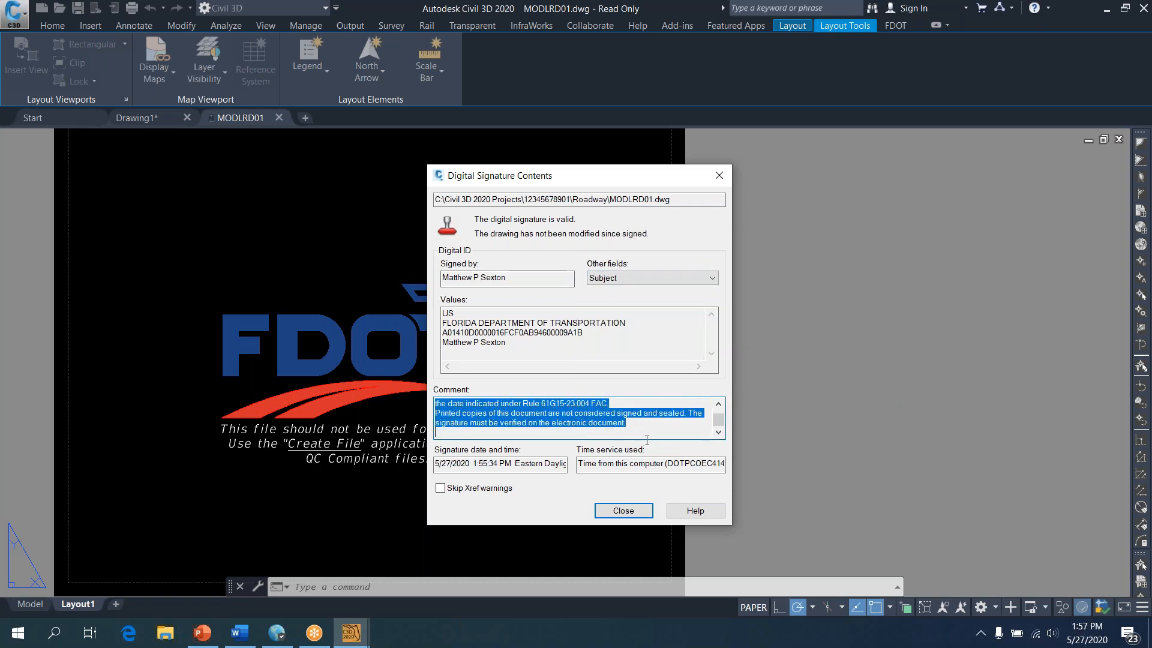
left_click(638, 428)
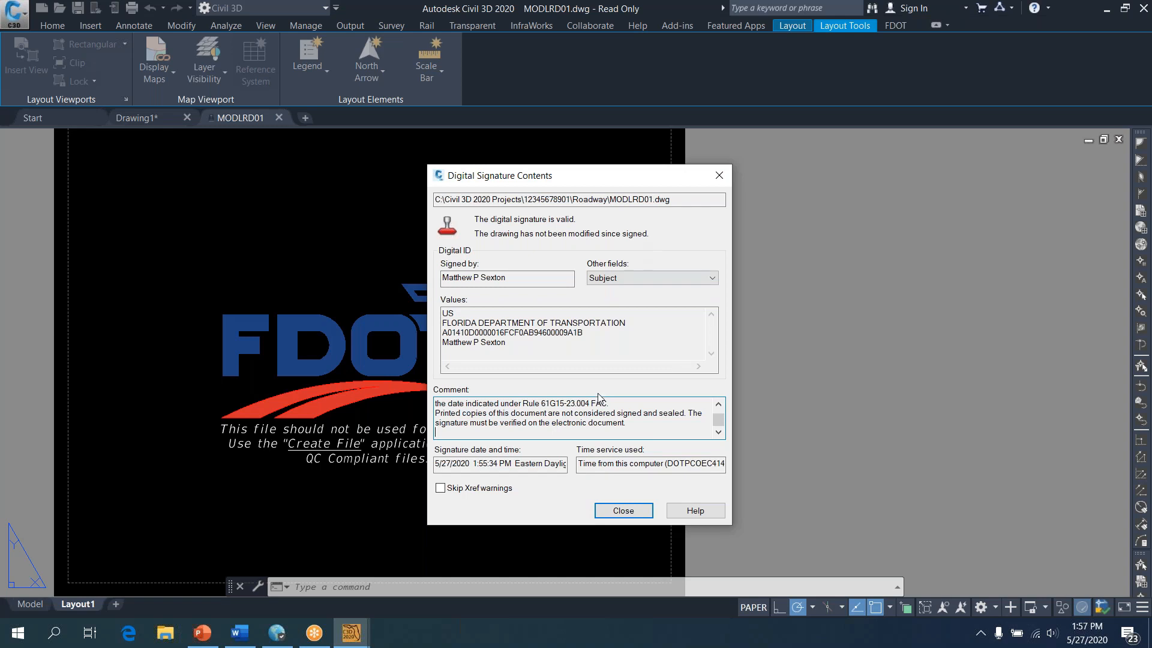
left_click(623, 510)
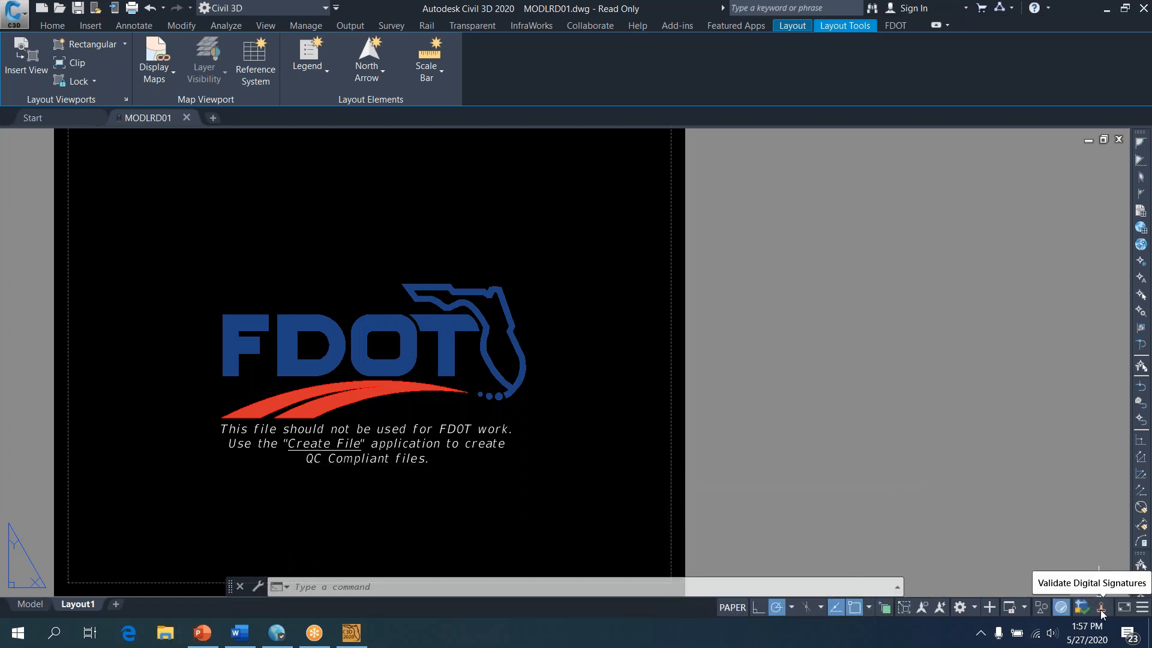
left_click(1101, 610)
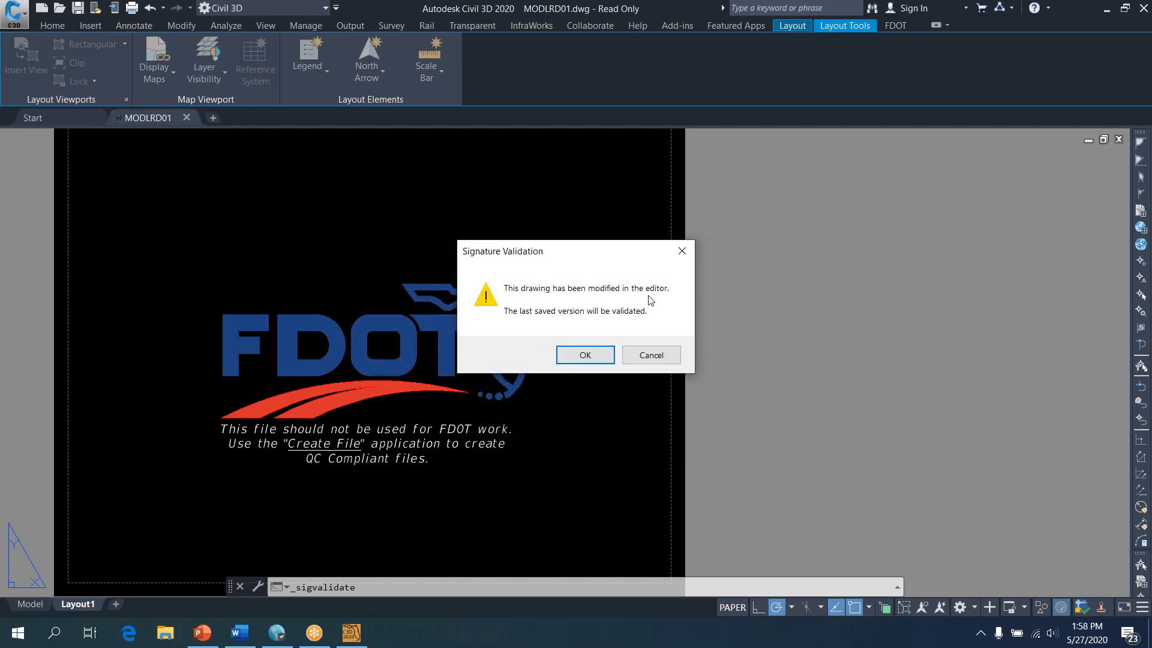
Validate the last saved MODLRD01.dwg, confirm its signature is valid, and close the results
left_click(586, 355)
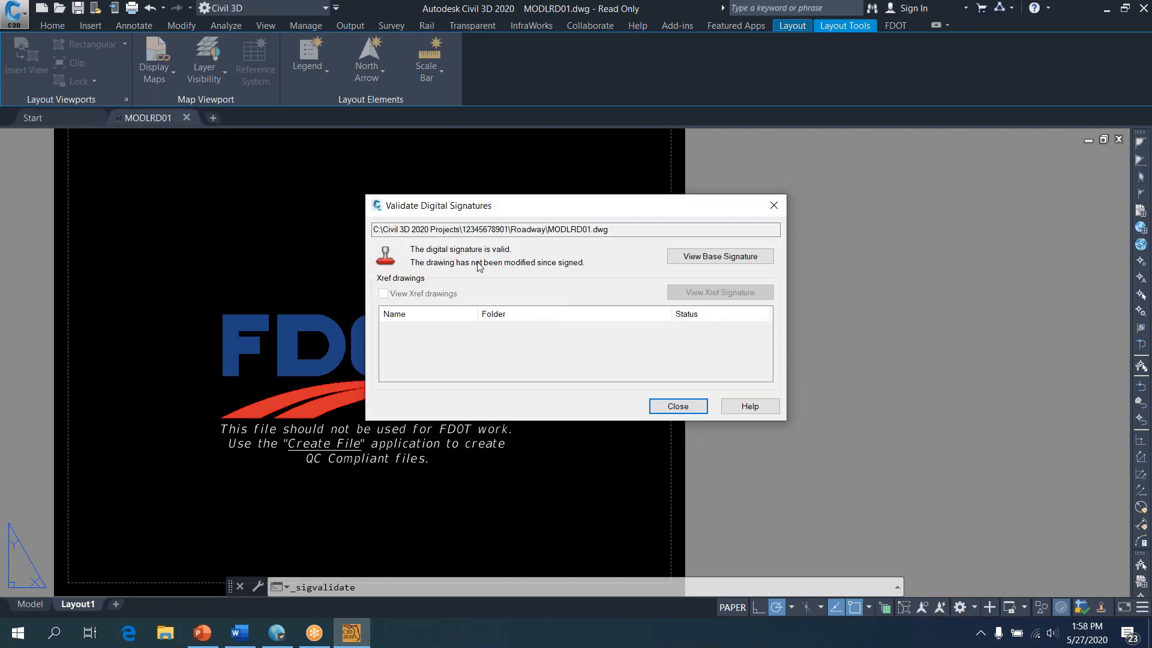
left_click(671, 408)
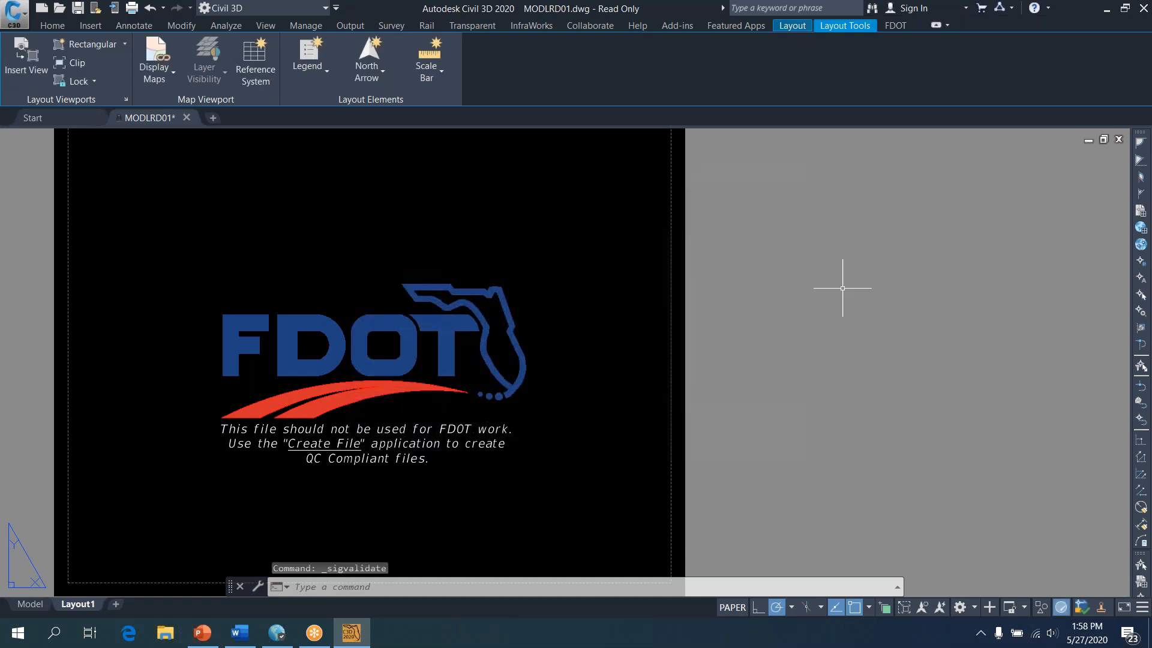